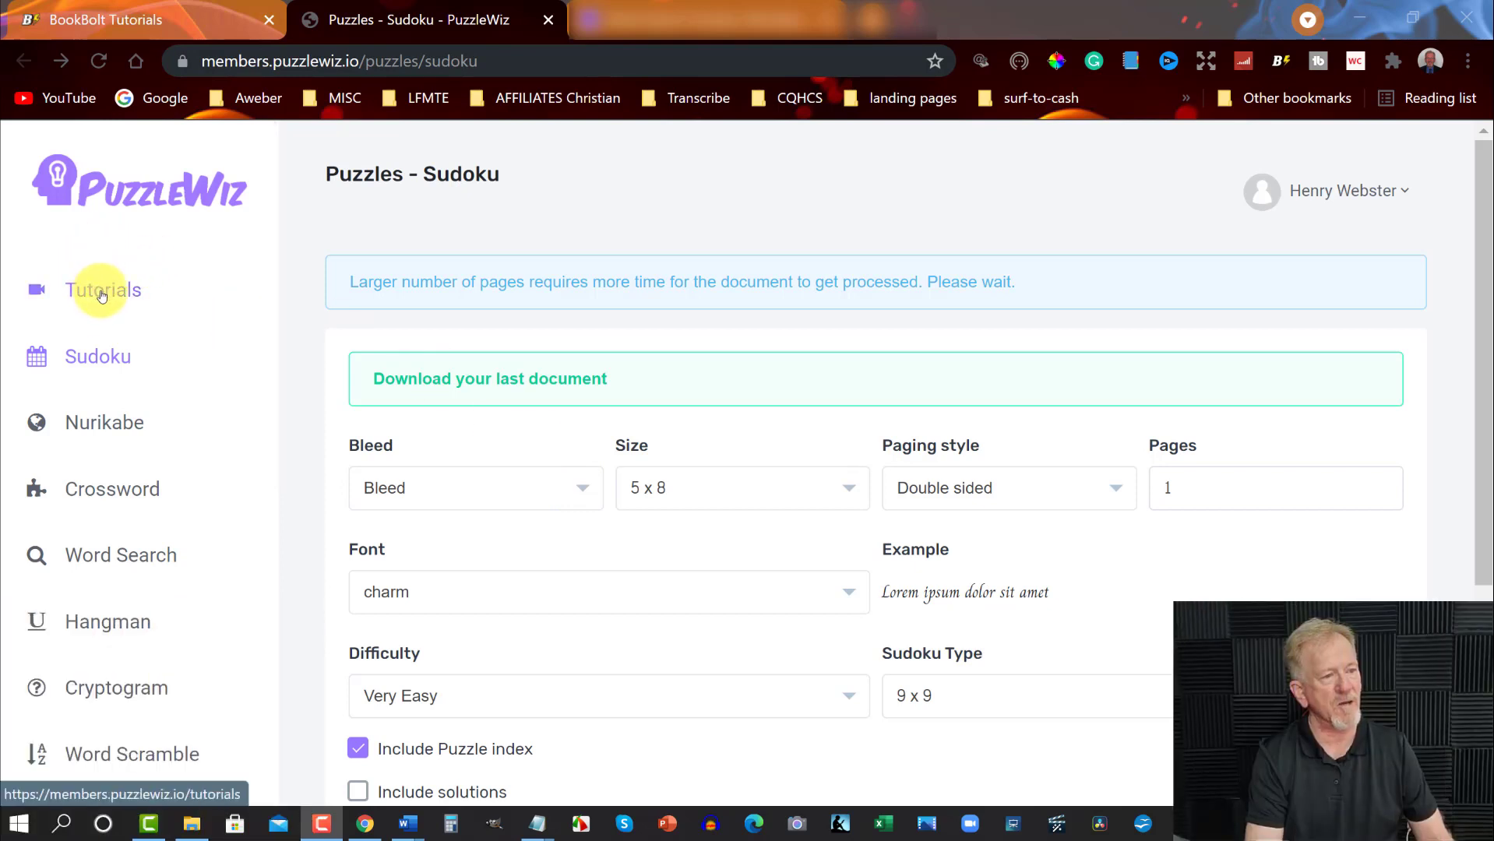
Open the Missing Vowel puzzle generator
{"action": "scroll", "coordinate": [101, 295], "scroll_direction": "down", "scroll_amount": 3}
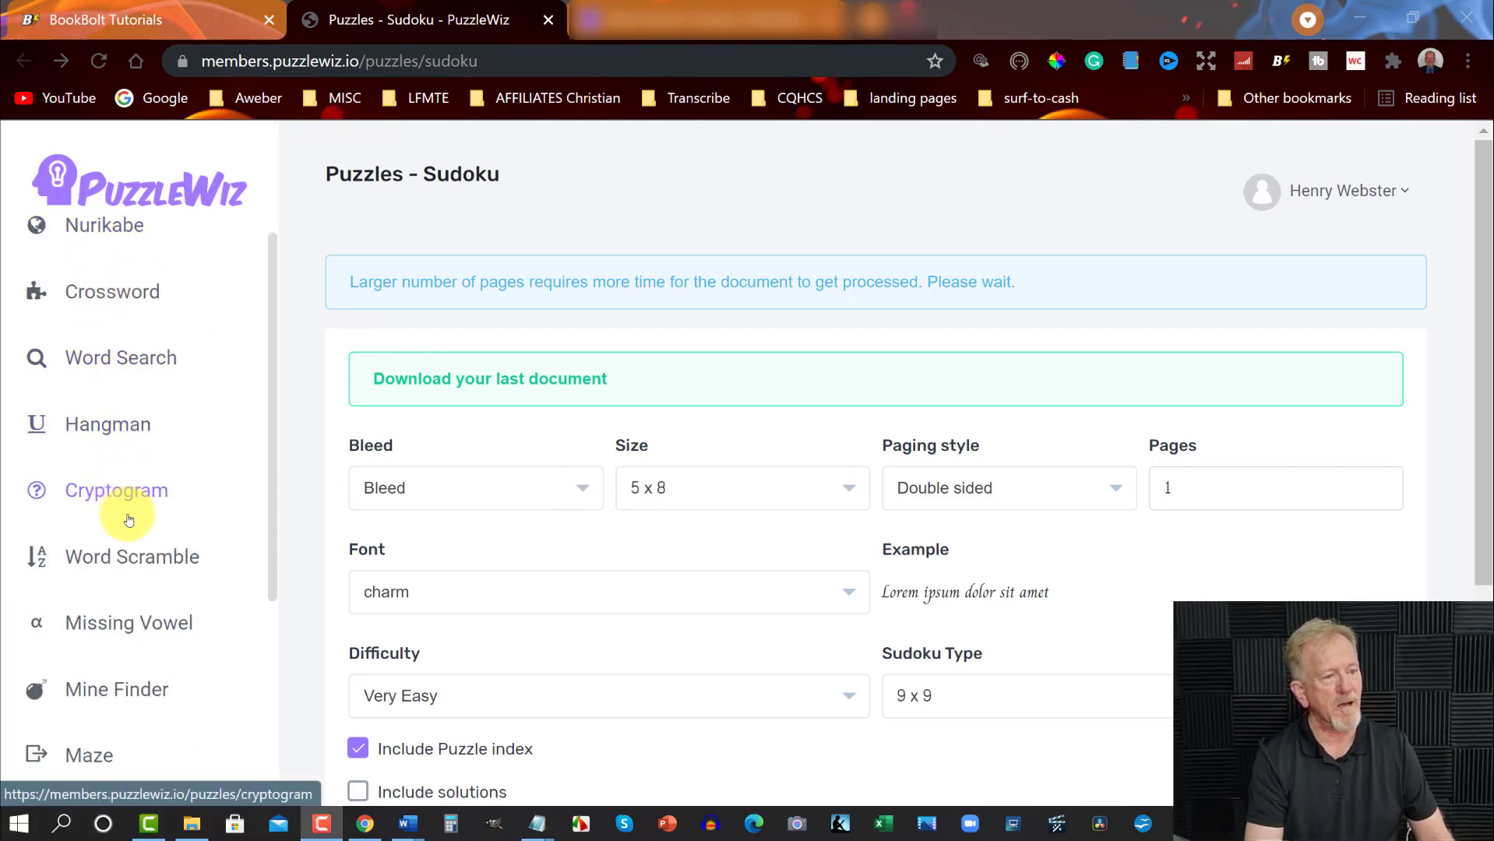
{"action": "scroll", "coordinate": [128, 519], "scroll_direction": "down", "scroll_amount": 1}
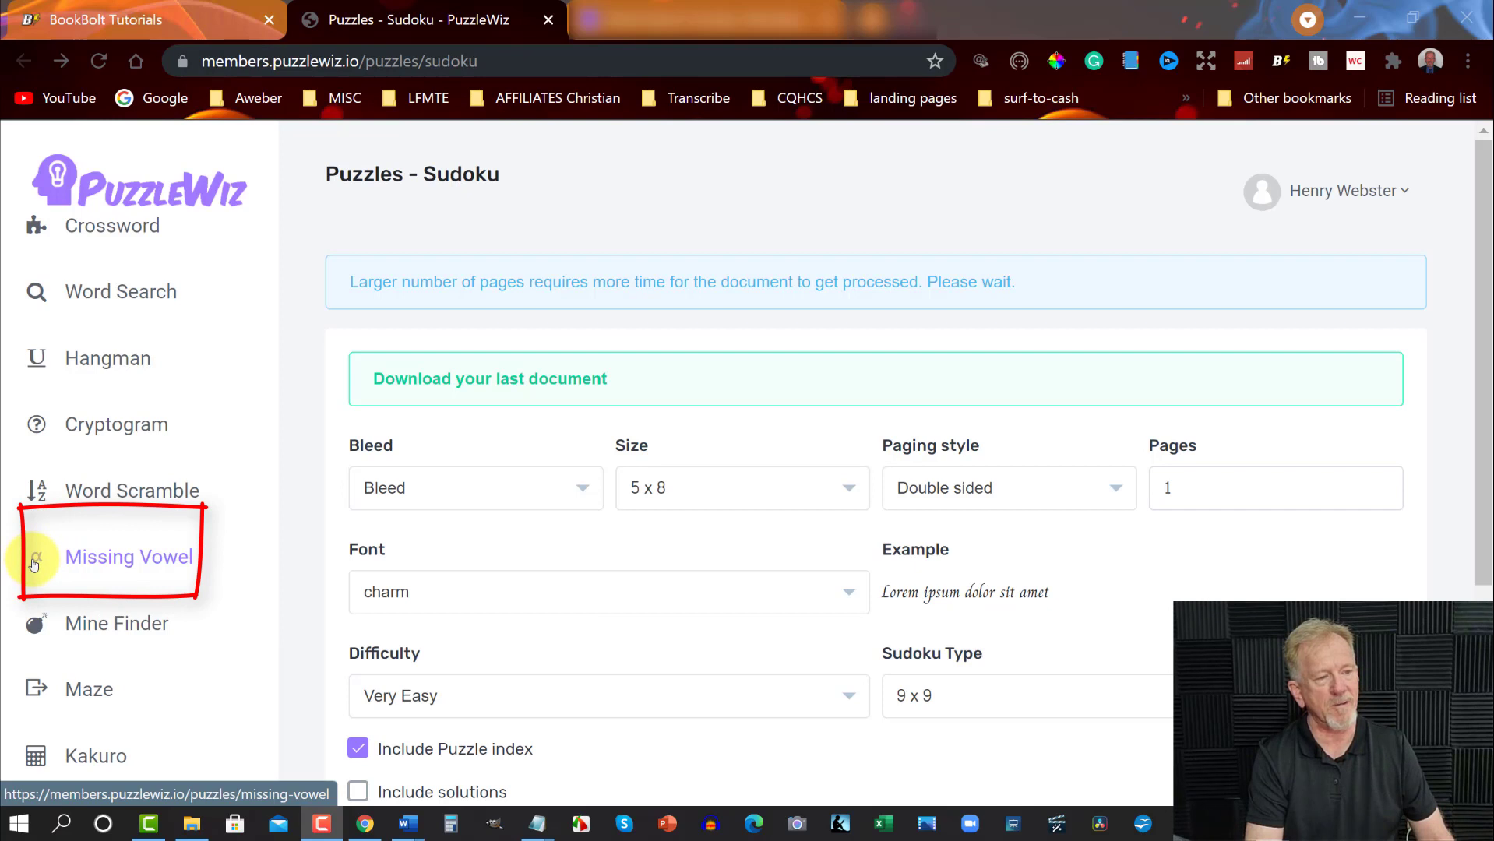
{"action": "left_click", "coordinate": [105, 558]}
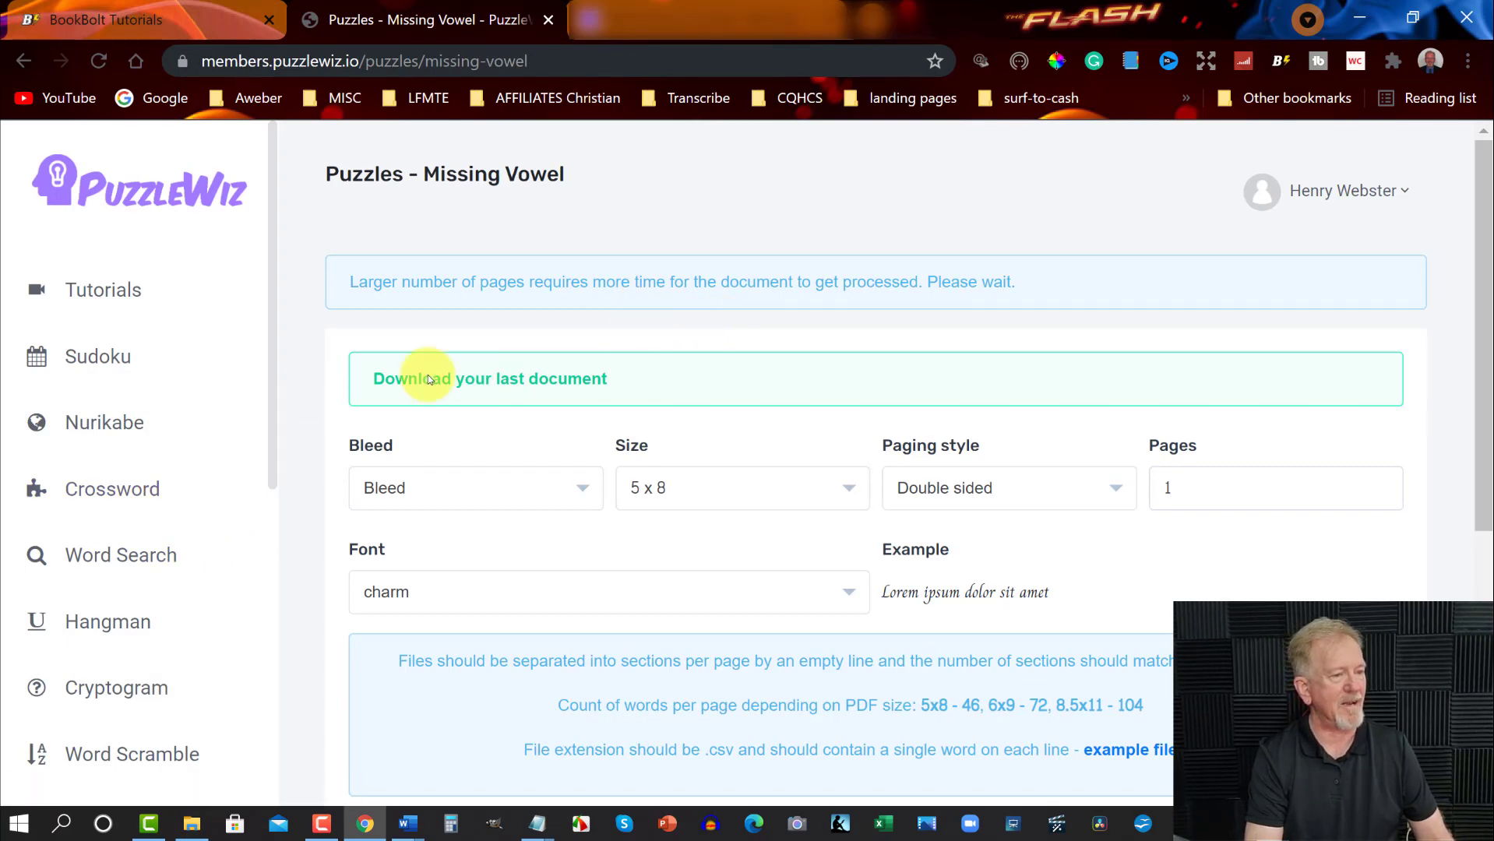
{"action": "scroll", "coordinate": [221, 414], "scroll_direction": "down", "scroll_amount": 2}
{"action": "scroll", "coordinate": [221, 414], "scroll_direction": "down", "scroll_amount": 2}
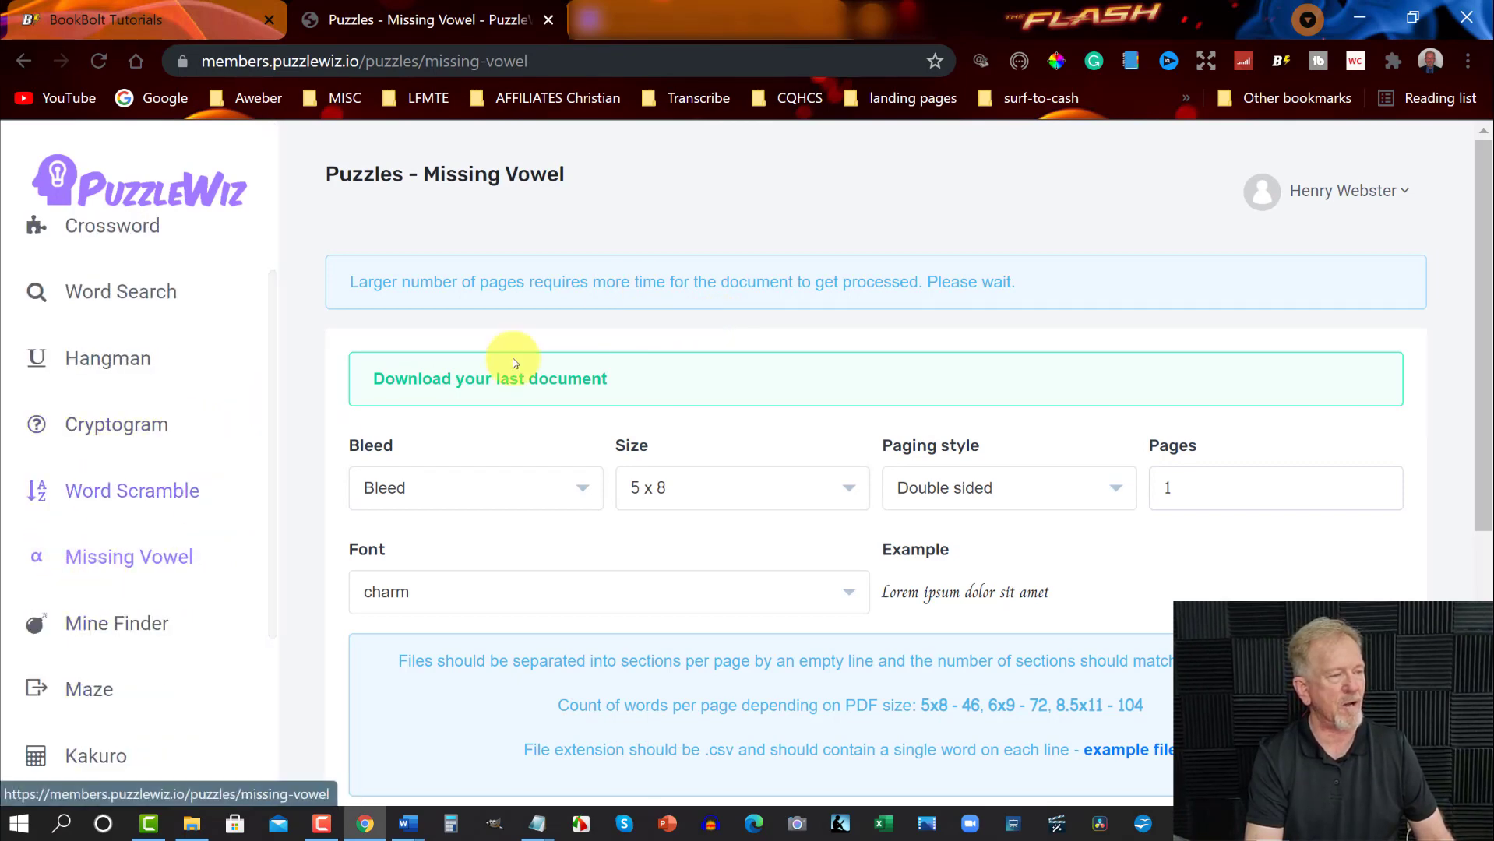
{"action": "scroll", "coordinate": [730, 313], "scroll_direction": "down", "scroll_amount": 1}
{"action": "scroll", "coordinate": [730, 314], "scroll_direction": "up", "scroll_amount": 1}
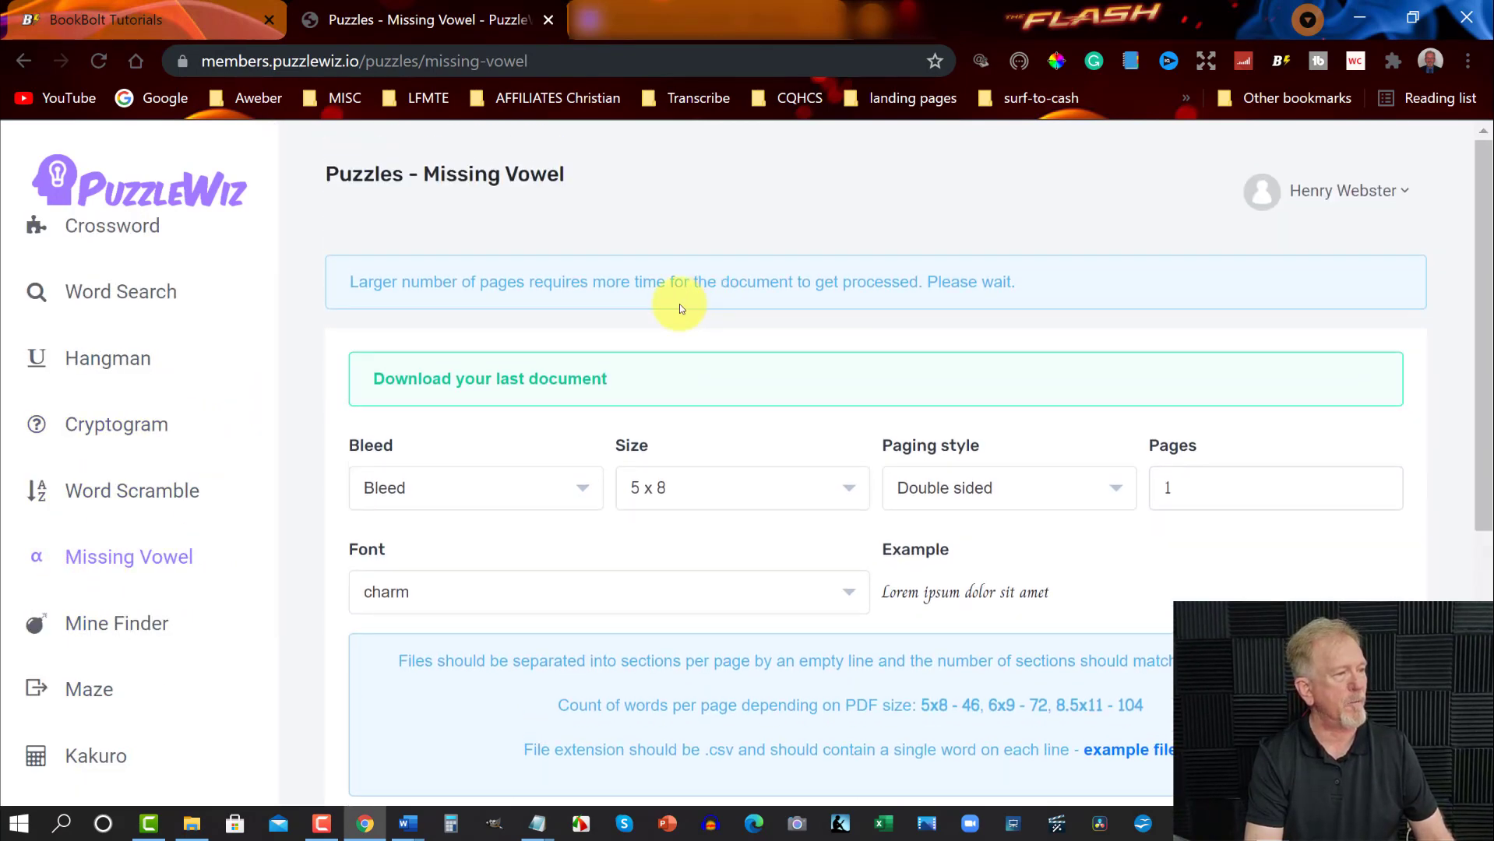
Configure the Missing Vowel document with Bleed, an 8.5 x 11 size and double-sided paging
{"action": "left_click", "coordinate": [581, 493]}
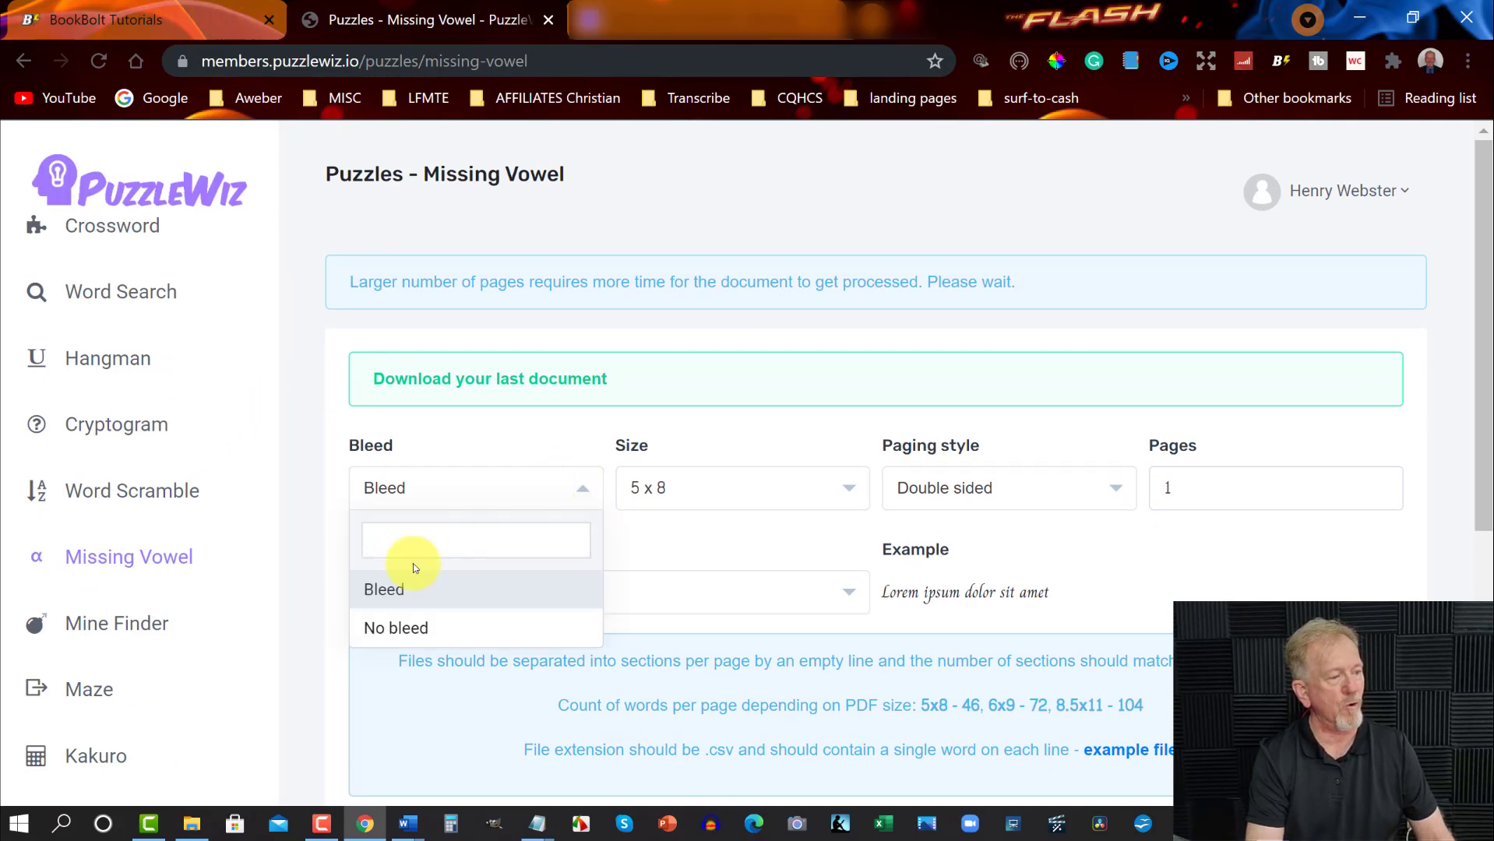
{"action": "left_click", "coordinate": [391, 592]}
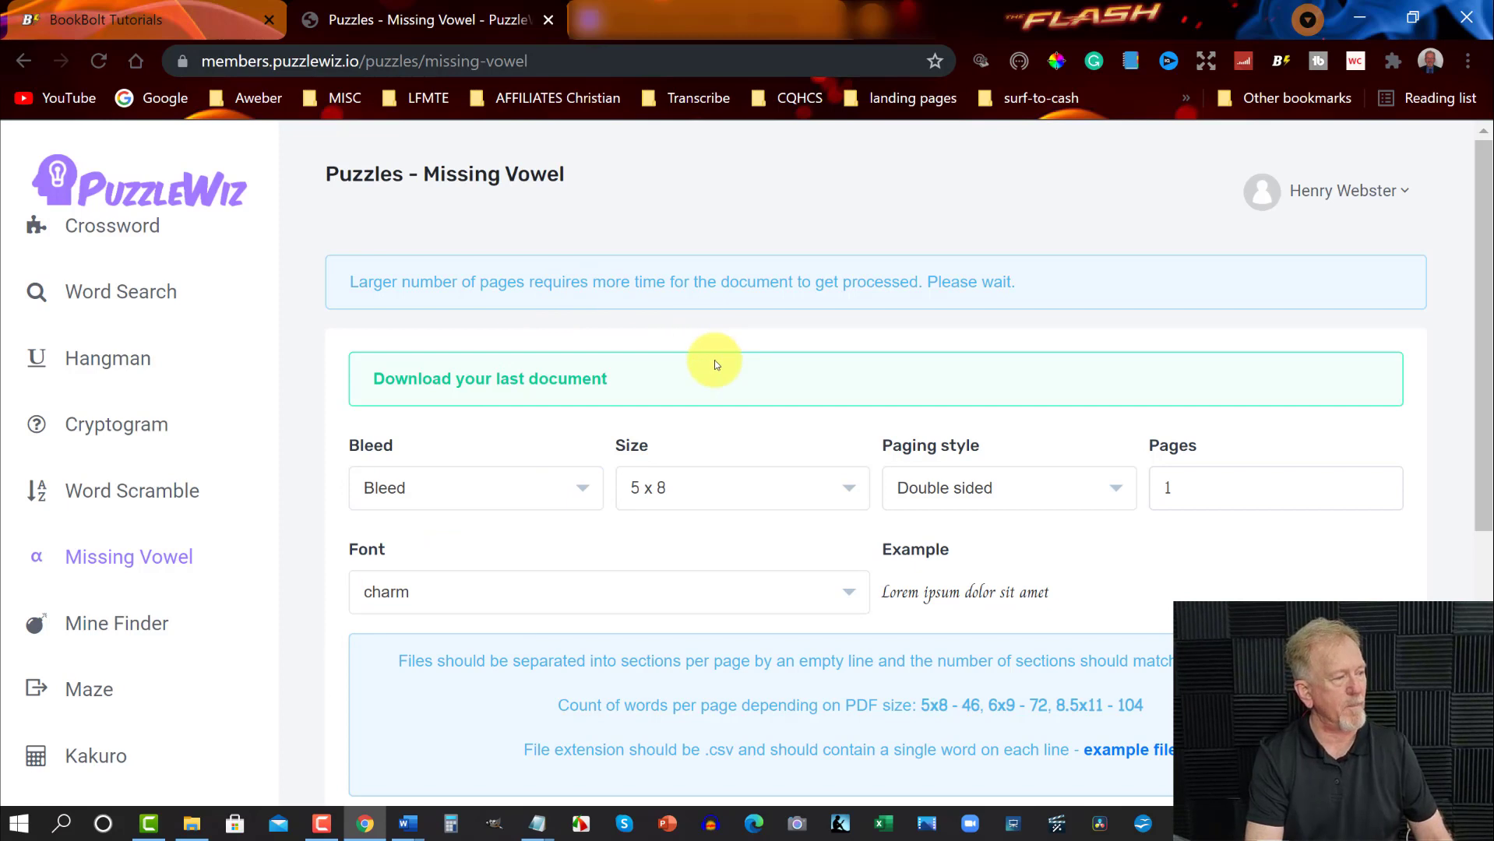
{"action": "left_click", "coordinate": [849, 491]}
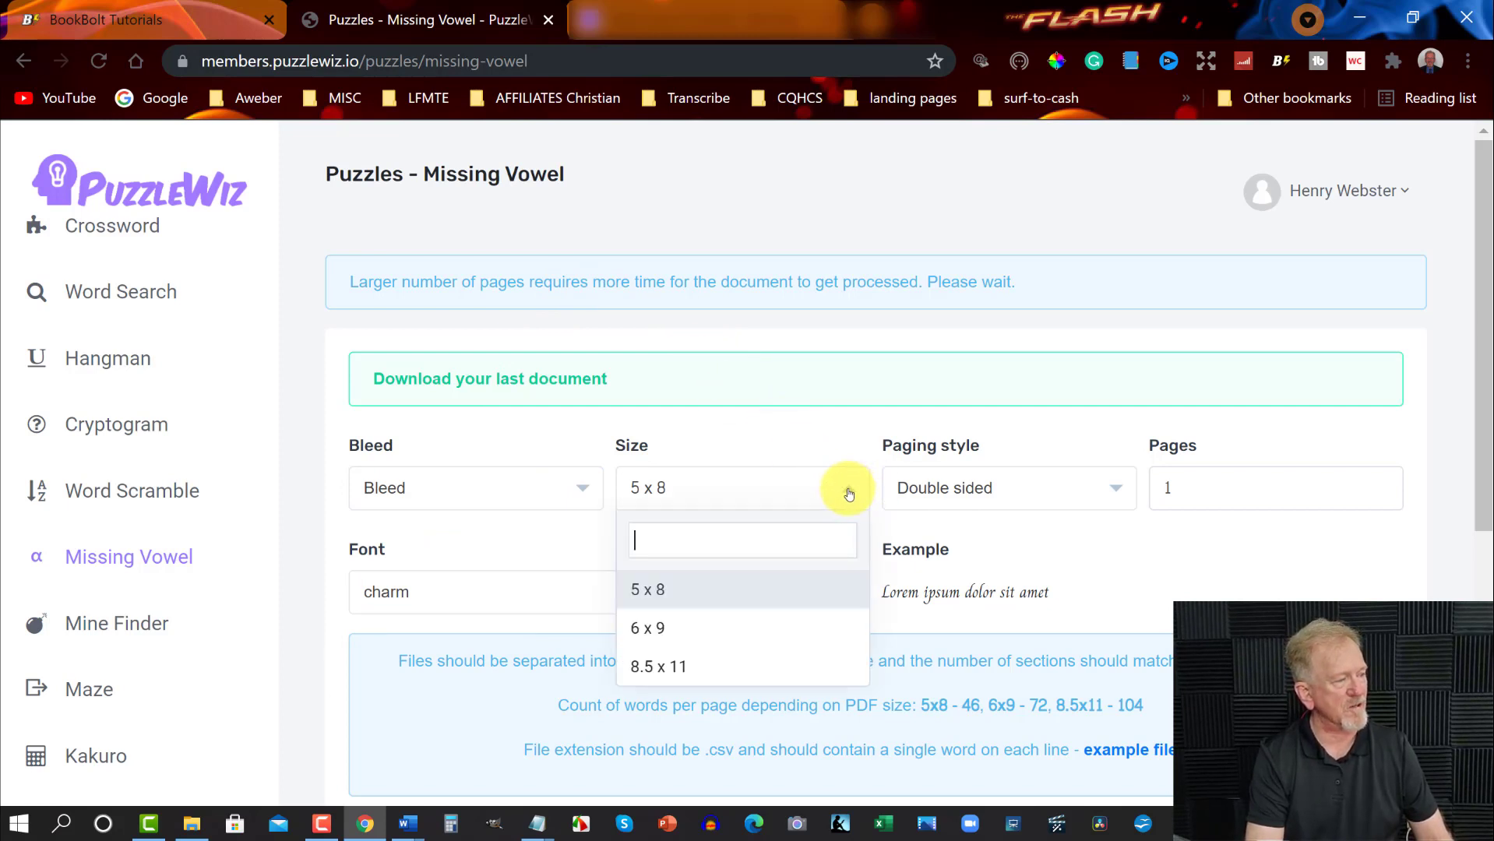
{"action": "left_click", "coordinate": [654, 666]}
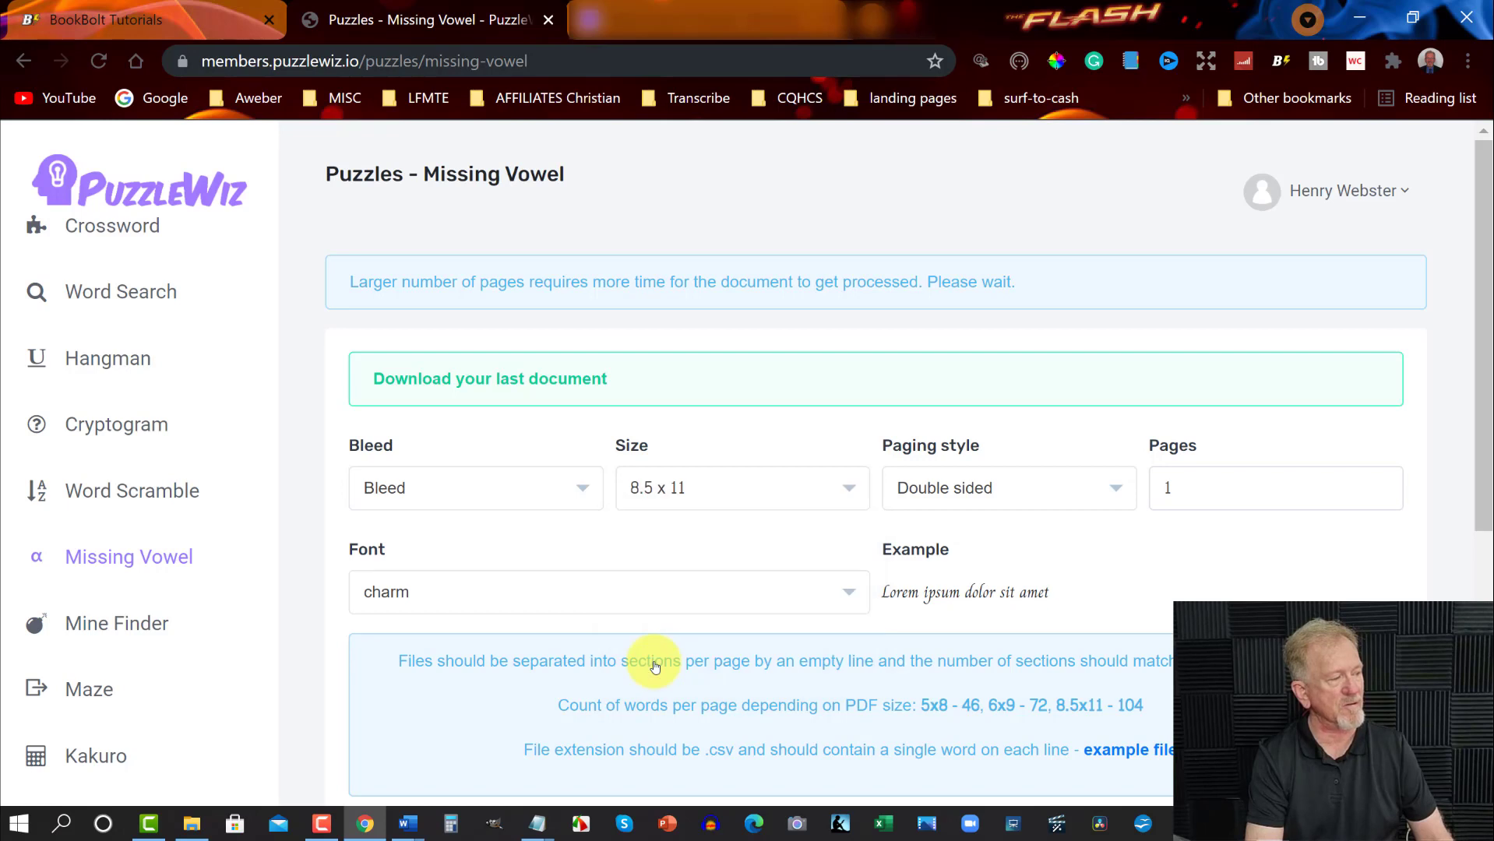
{"action": "left_click", "coordinate": [1124, 486]}
{"action": "left_click", "coordinate": [1122, 486]}
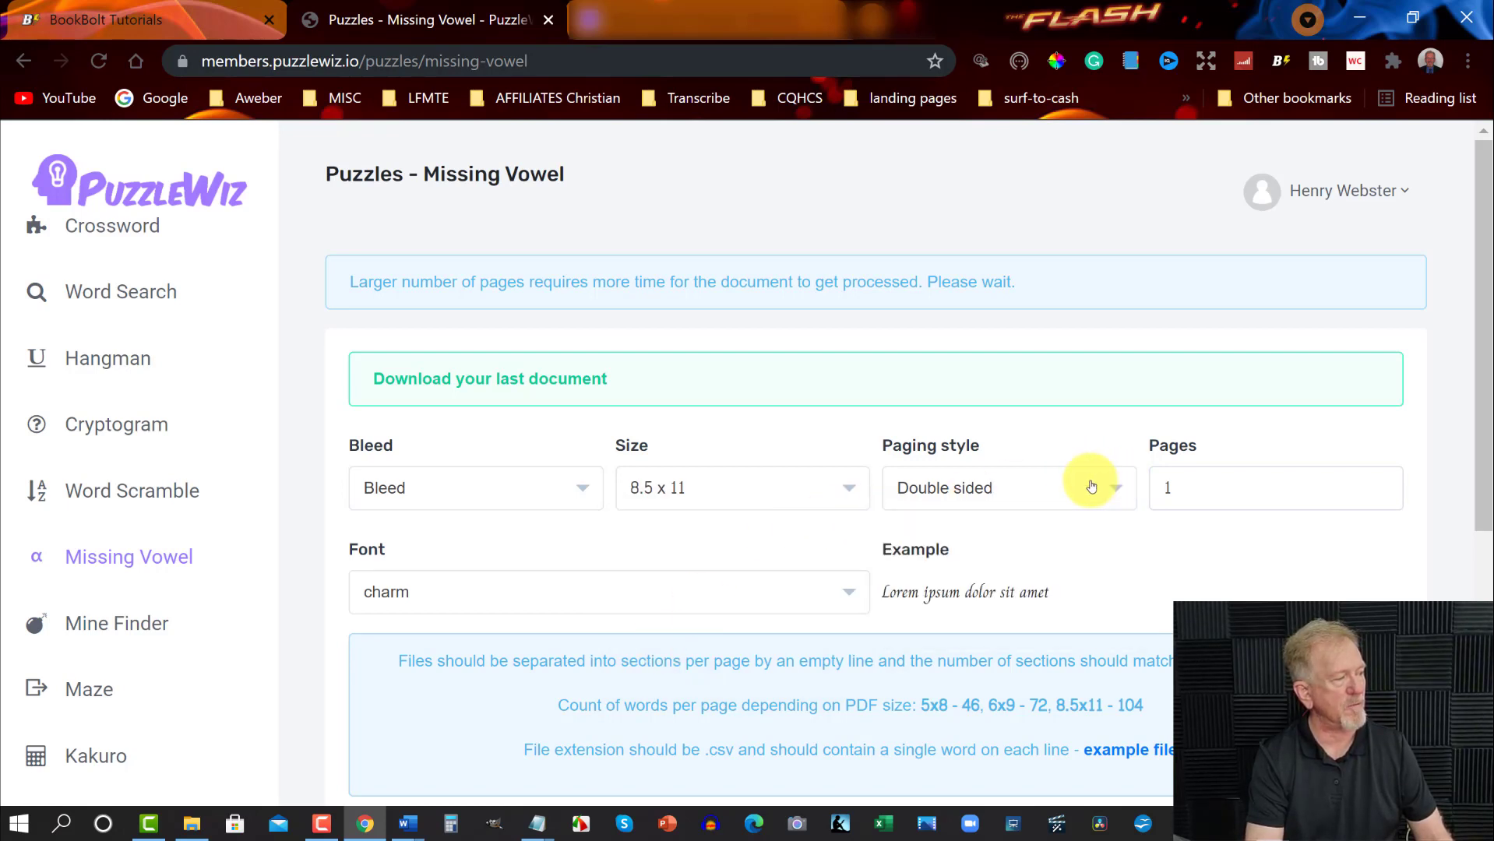
Set the number of puzzle pages to 80
{"action": "double_click", "coordinate": [1177, 488]}
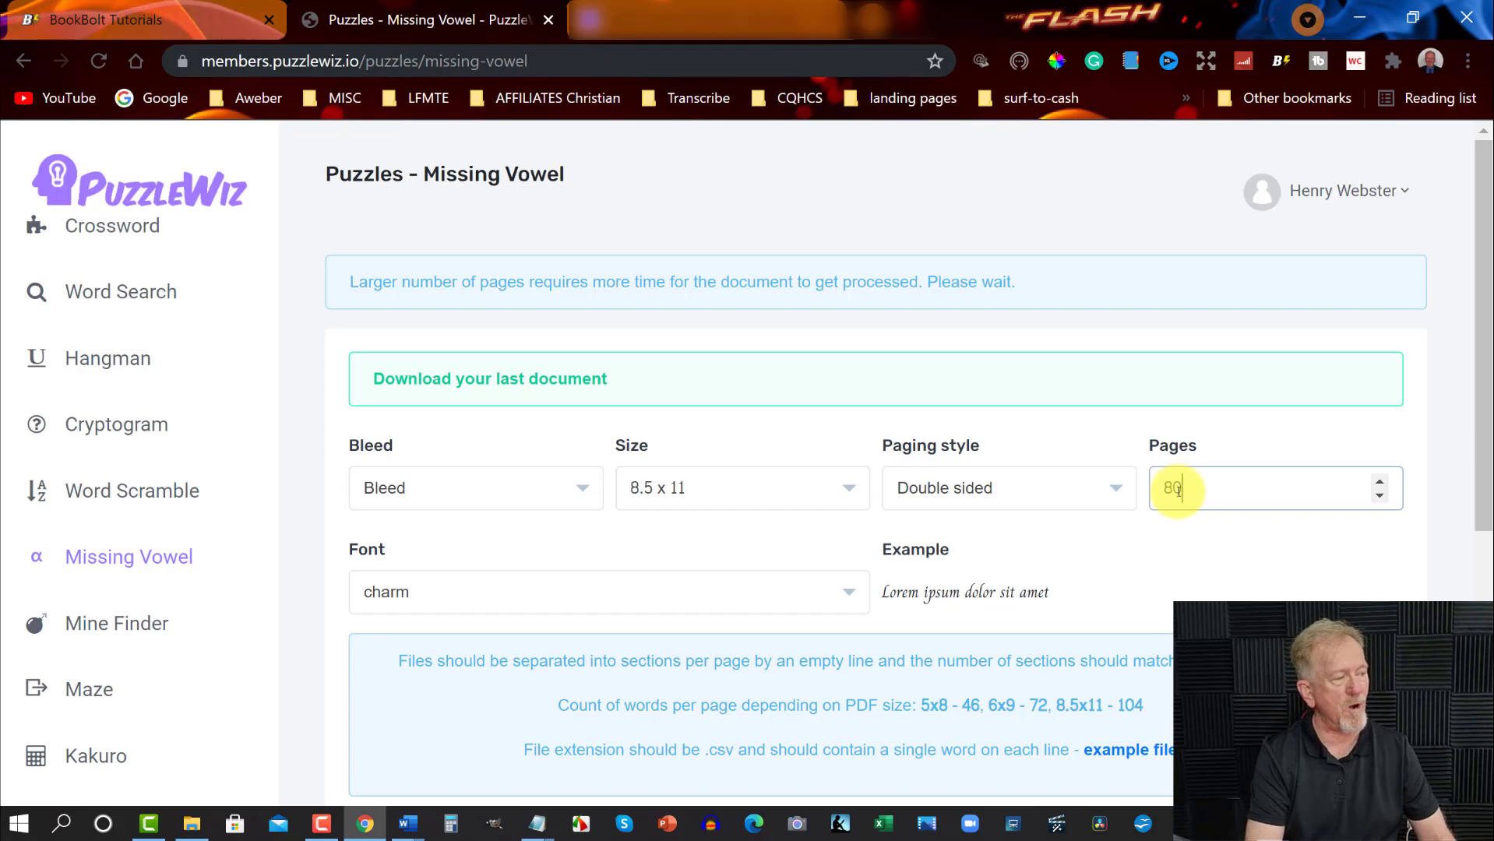
{"action": "scroll", "coordinate": [1178, 489], "scroll_direction": "down", "scroll_amount": 2}
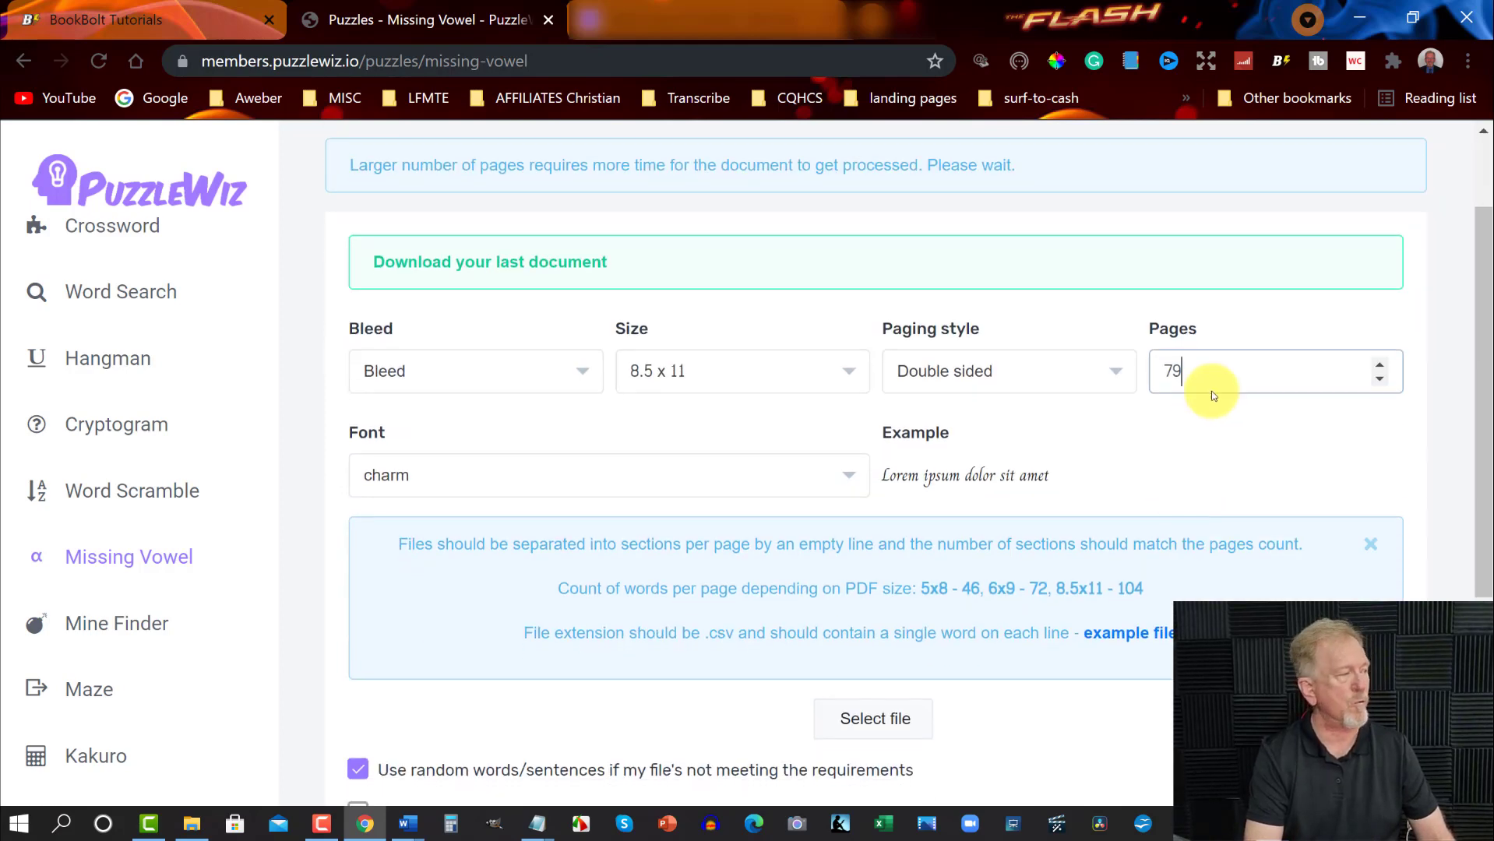
{"action": "double_click", "coordinate": [1173, 369]}
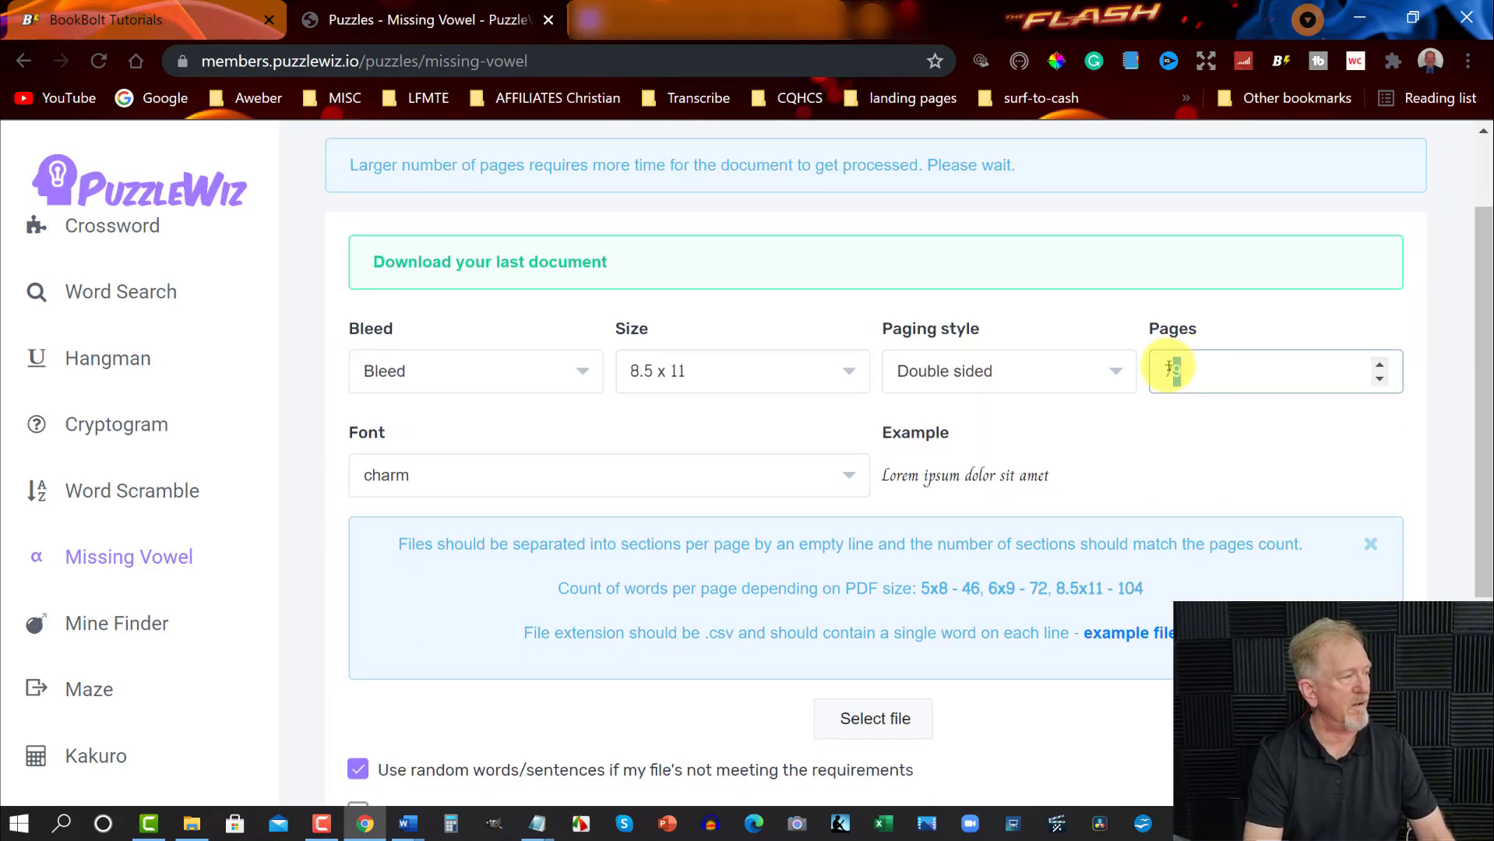
{"action": "left_click", "coordinate": [1380, 364]}
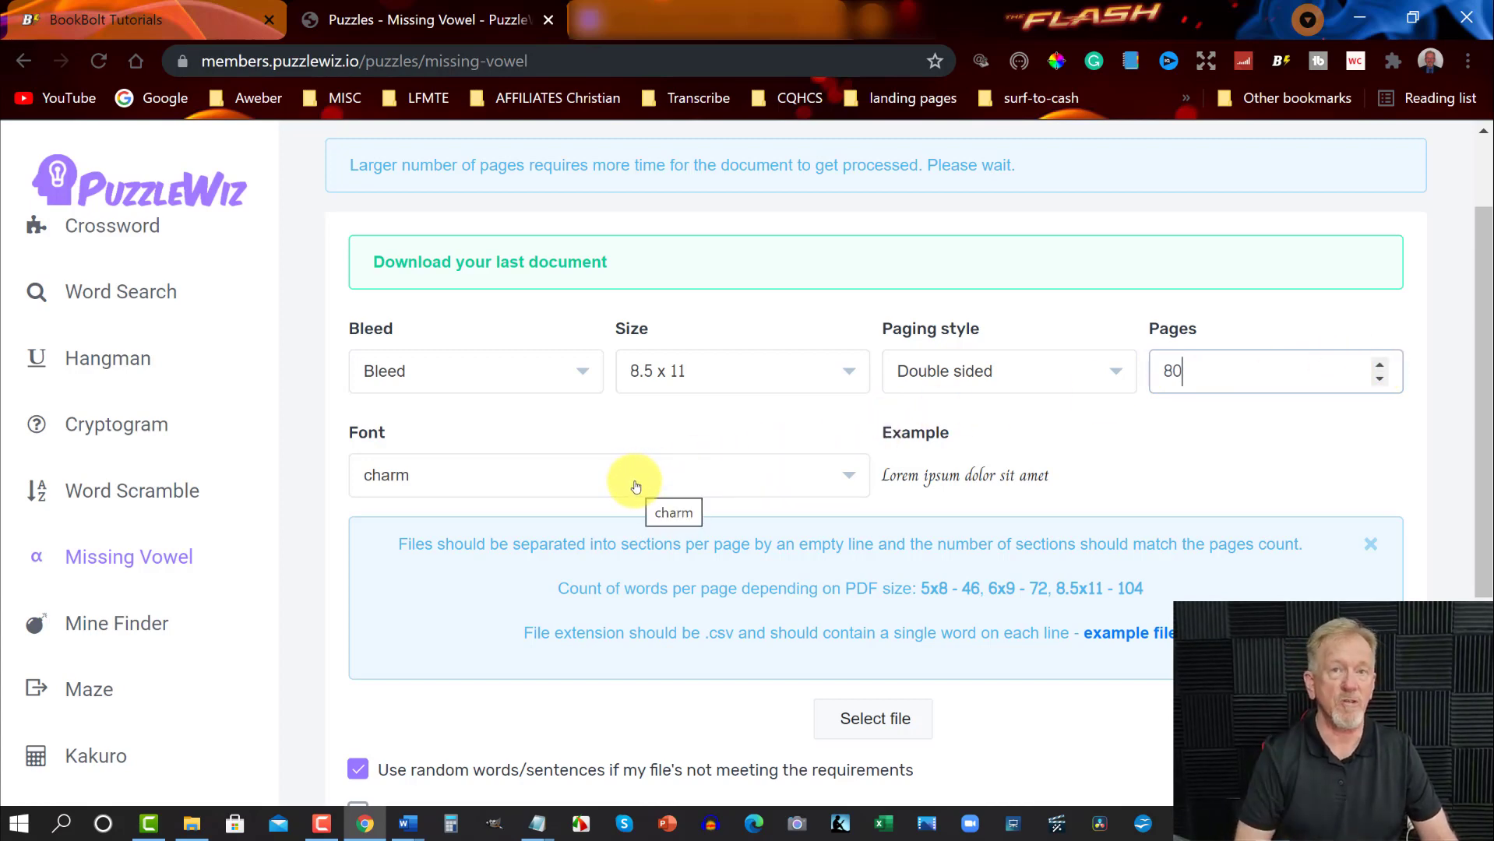
Keep random words enabled for files that do not meet the requirements and set the font to cambay
{"action": "scroll", "coordinate": [633, 472], "scroll_direction": "down", "scroll_amount": 4}
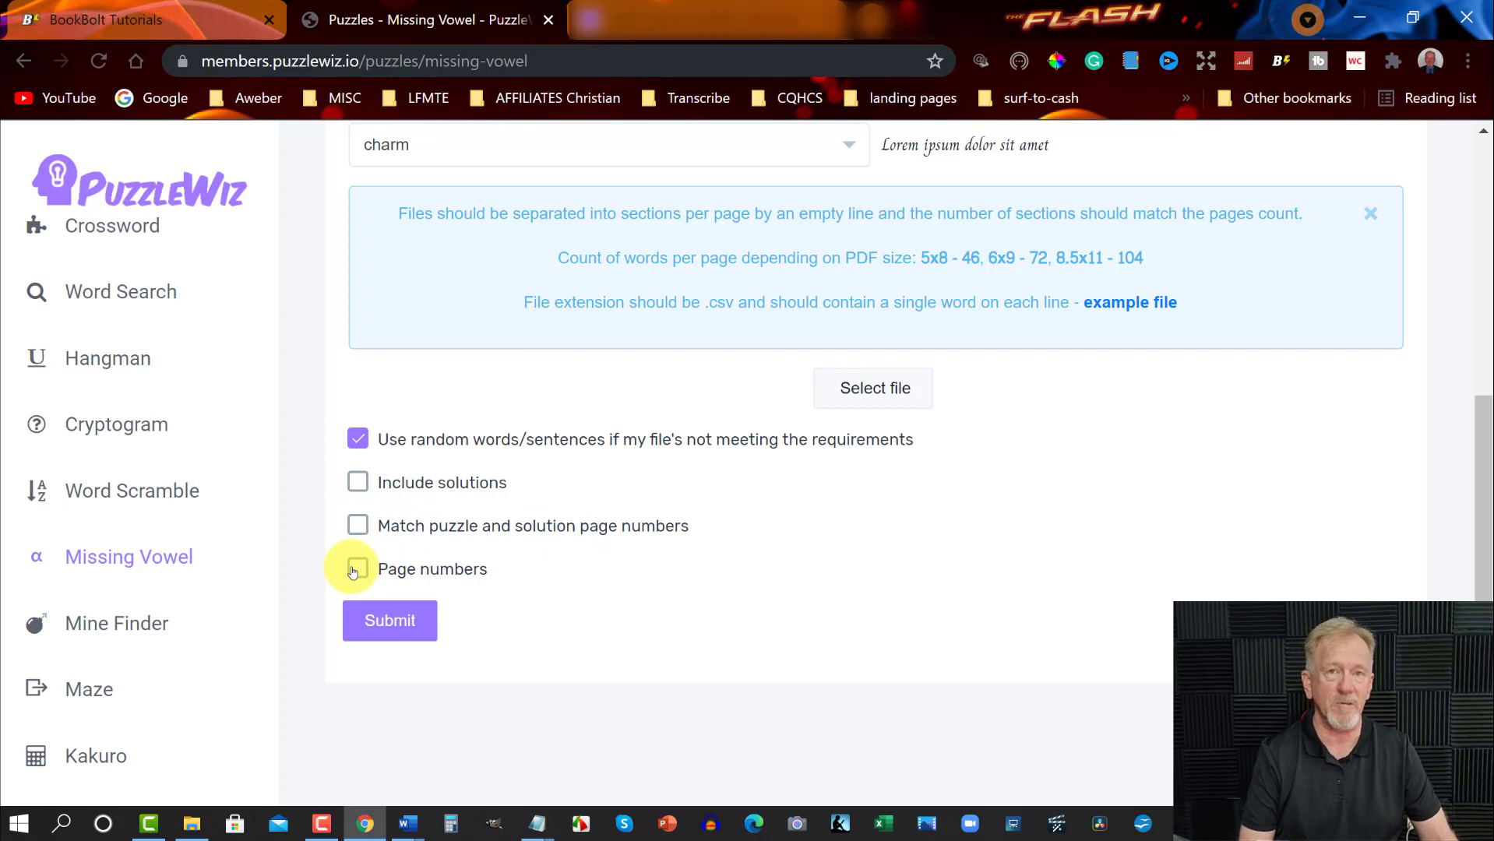
{"action": "scroll", "coordinate": [357, 570], "scroll_direction": "up", "scroll_amount": 2}
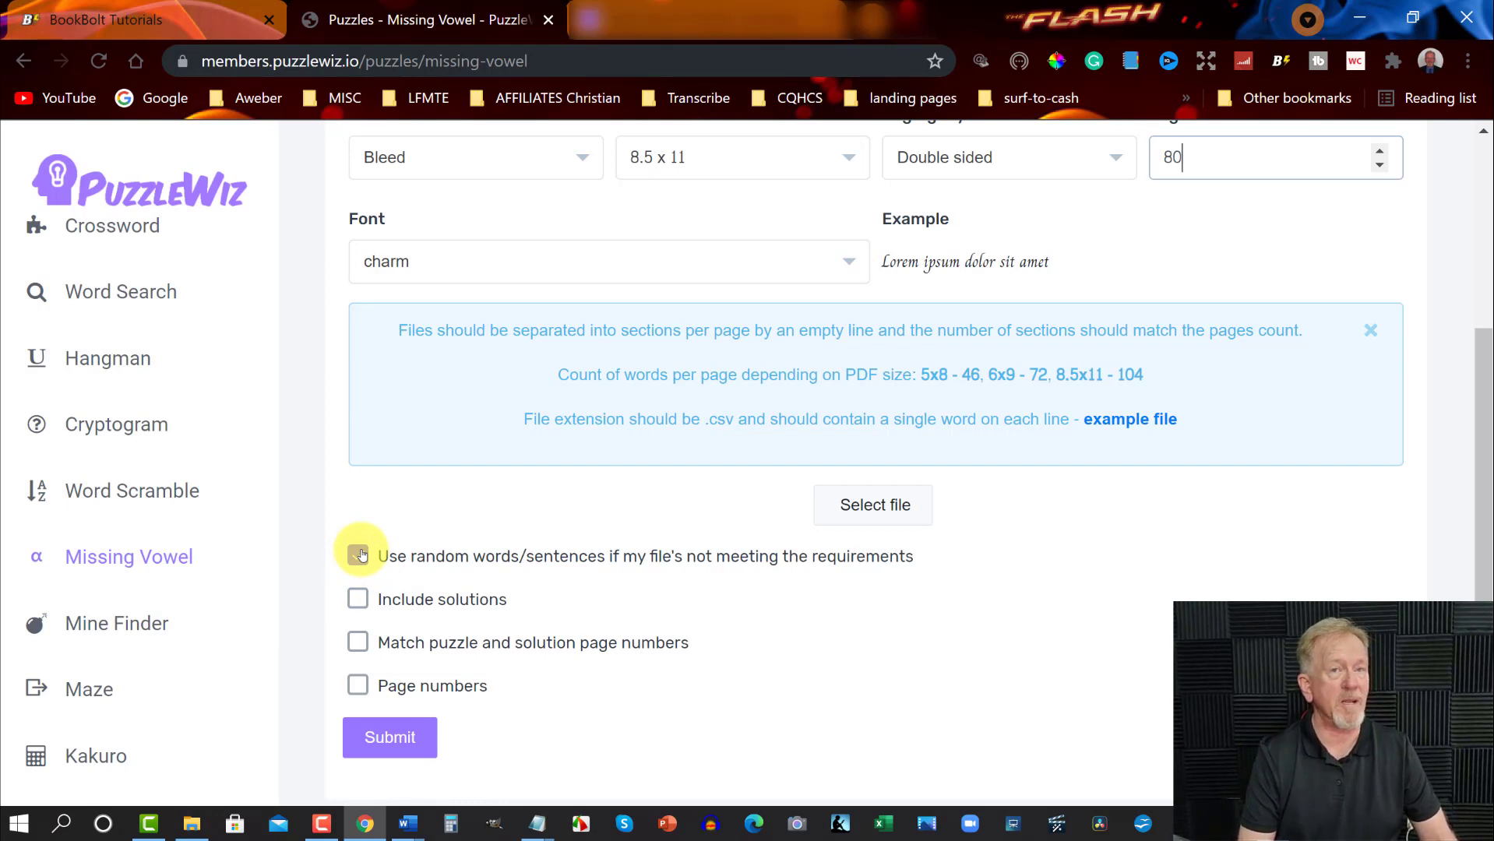
{"action": "left_click", "coordinate": [360, 554]}
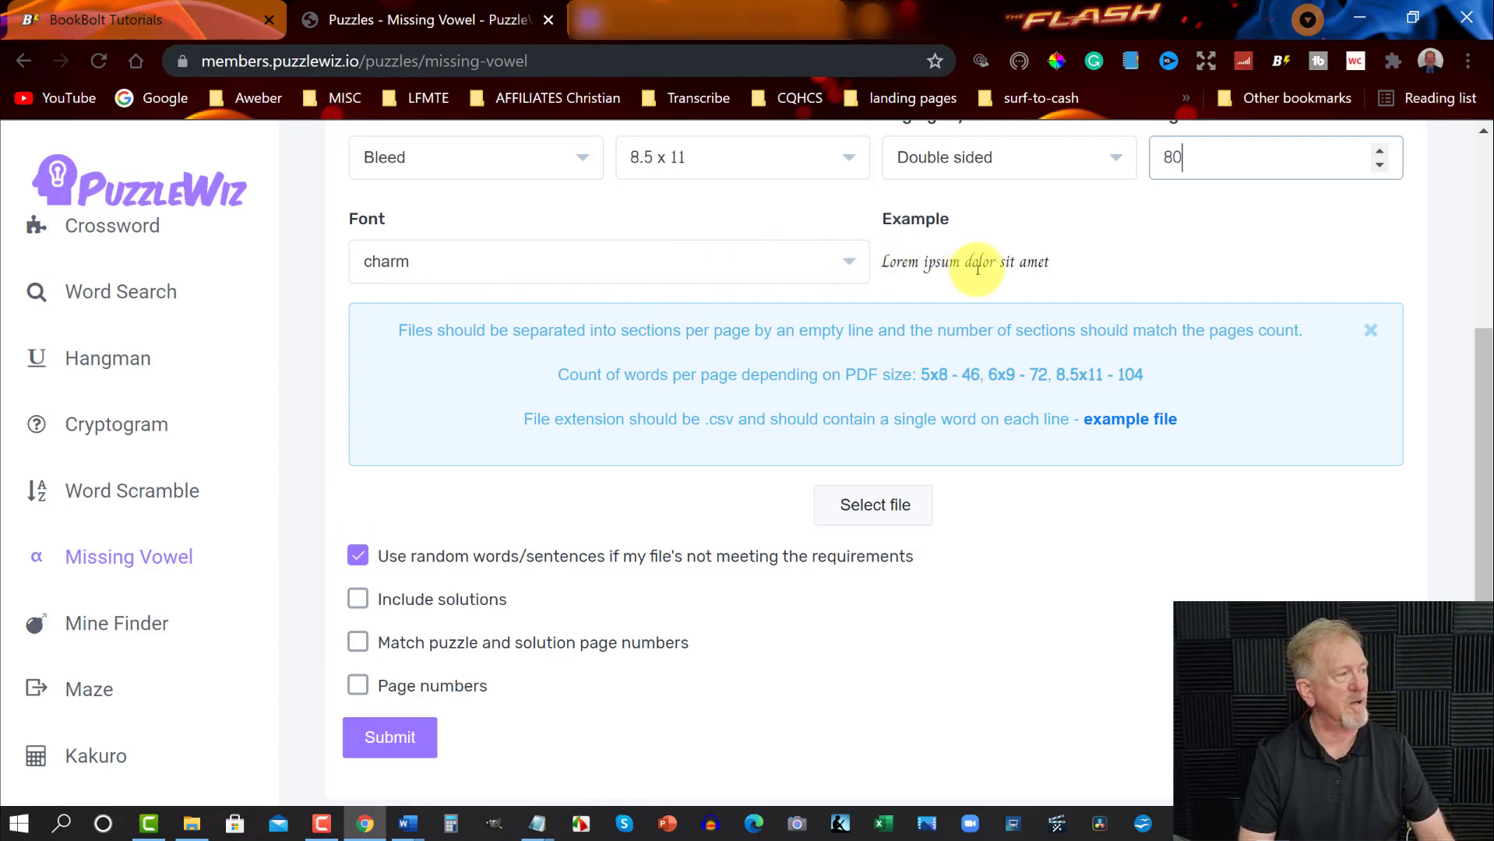
{"action": "left_click", "coordinate": [850, 265]}
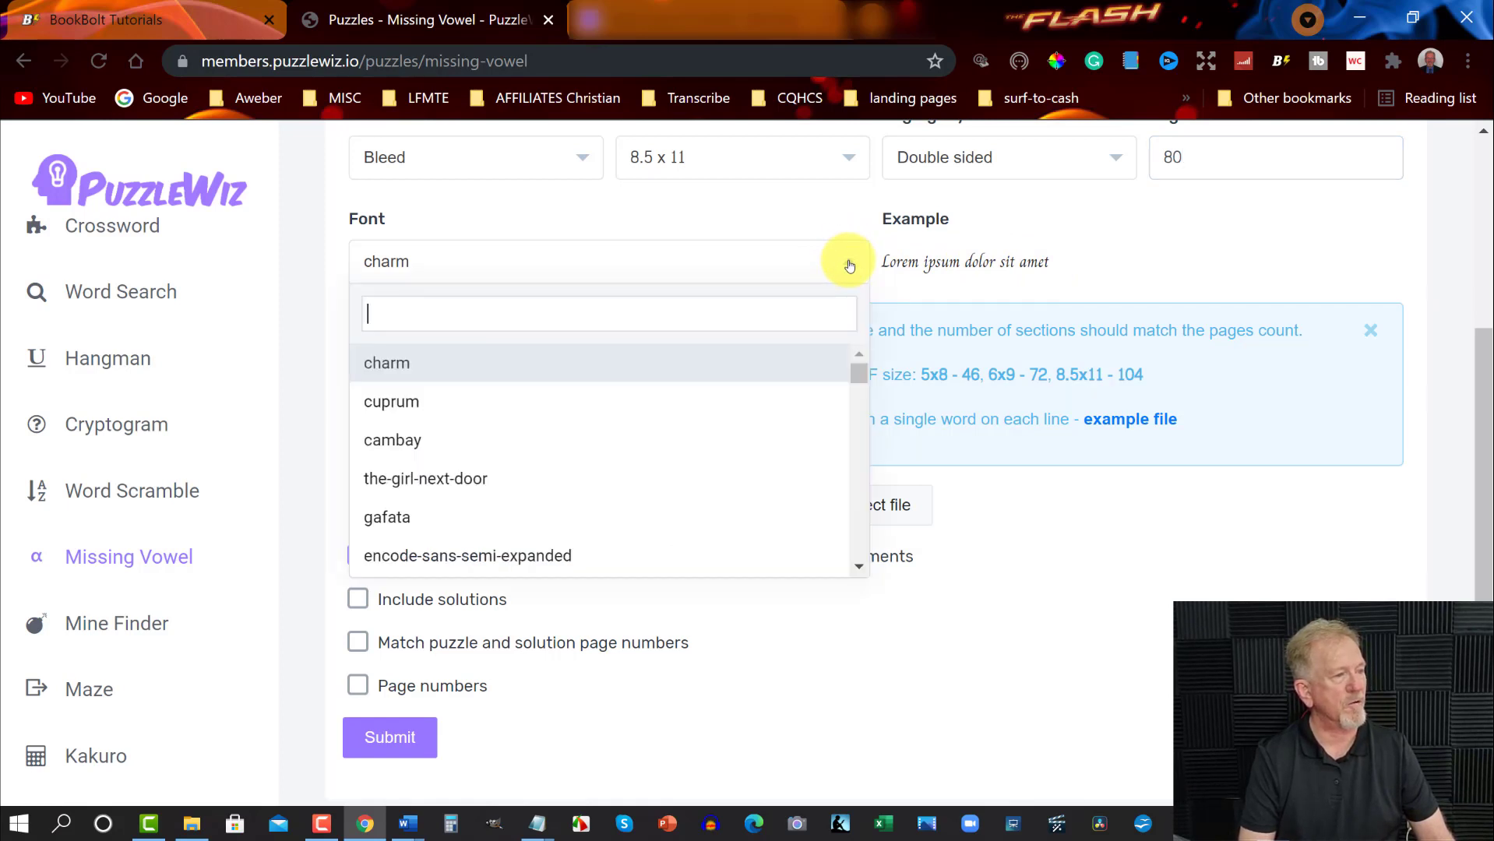
{"action": "left_click", "coordinate": [392, 441]}
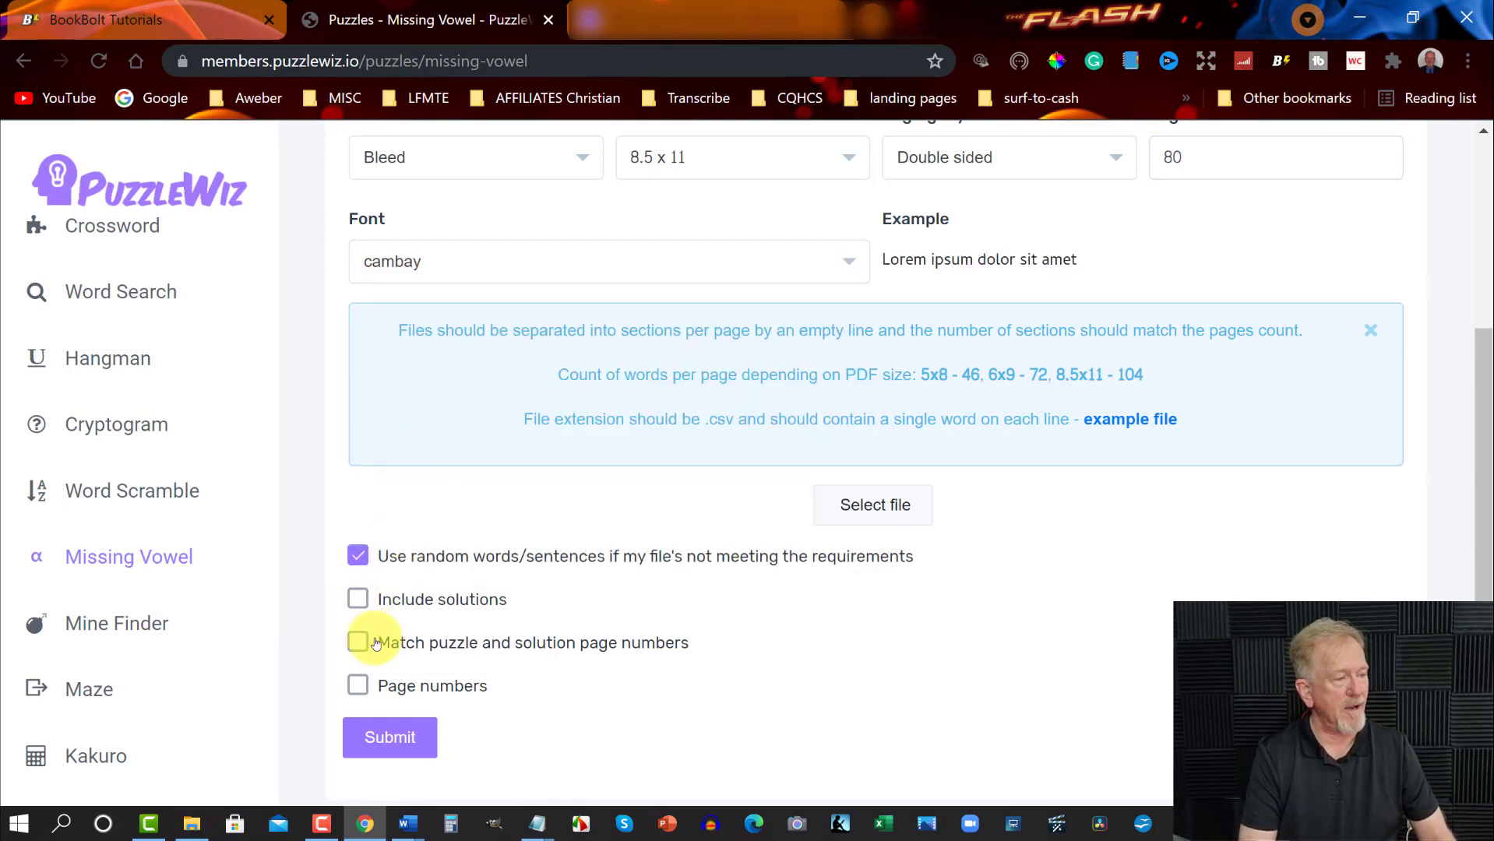
Include solutions, match puzzle and solution page numbers, and enable page numbers
{"action": "left_click", "coordinate": [356, 598]}
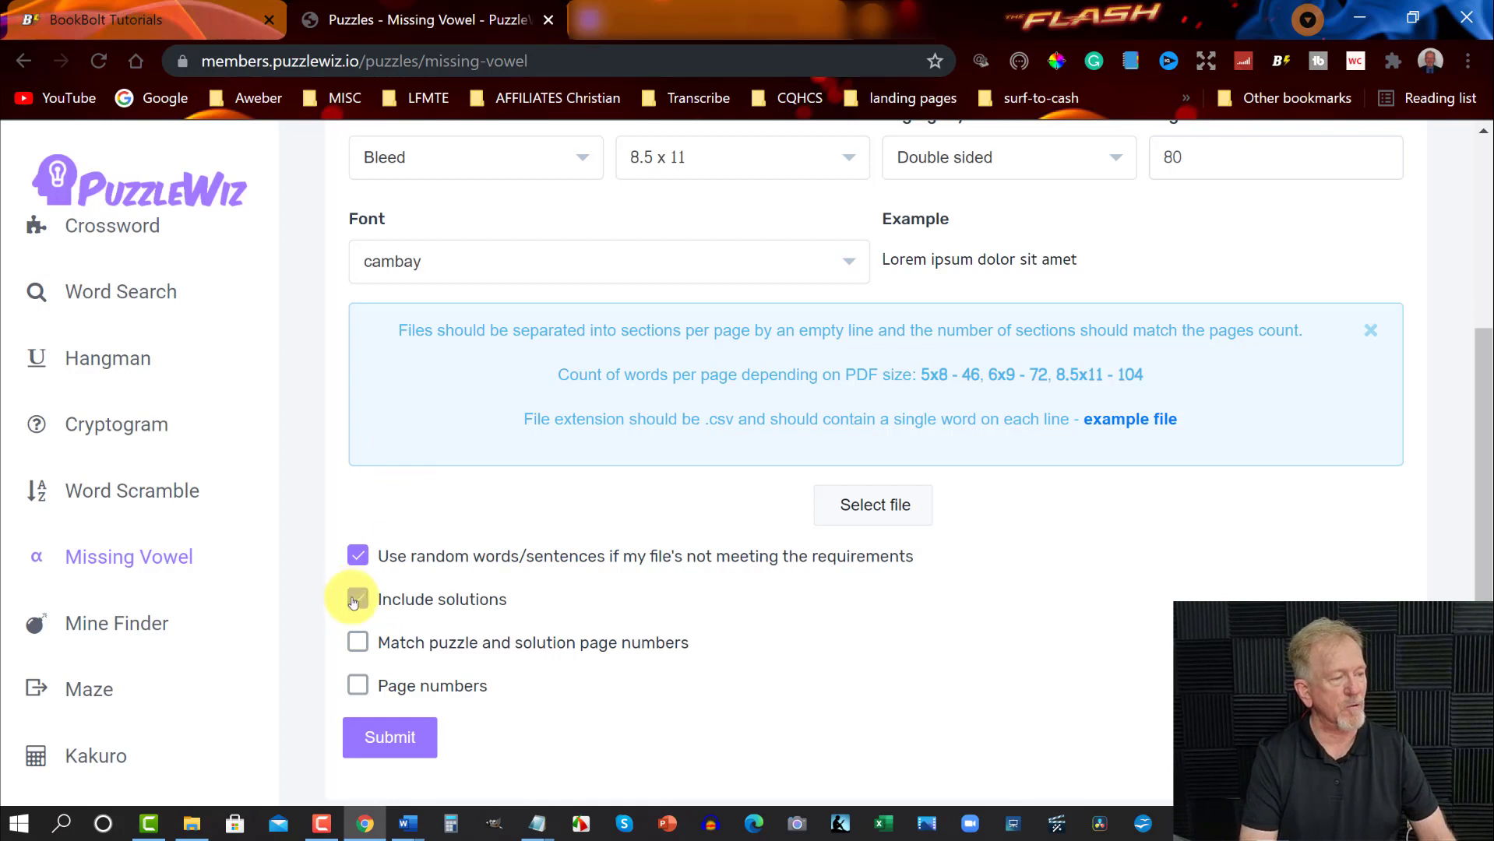
{"action": "left_click", "coordinate": [358, 644]}
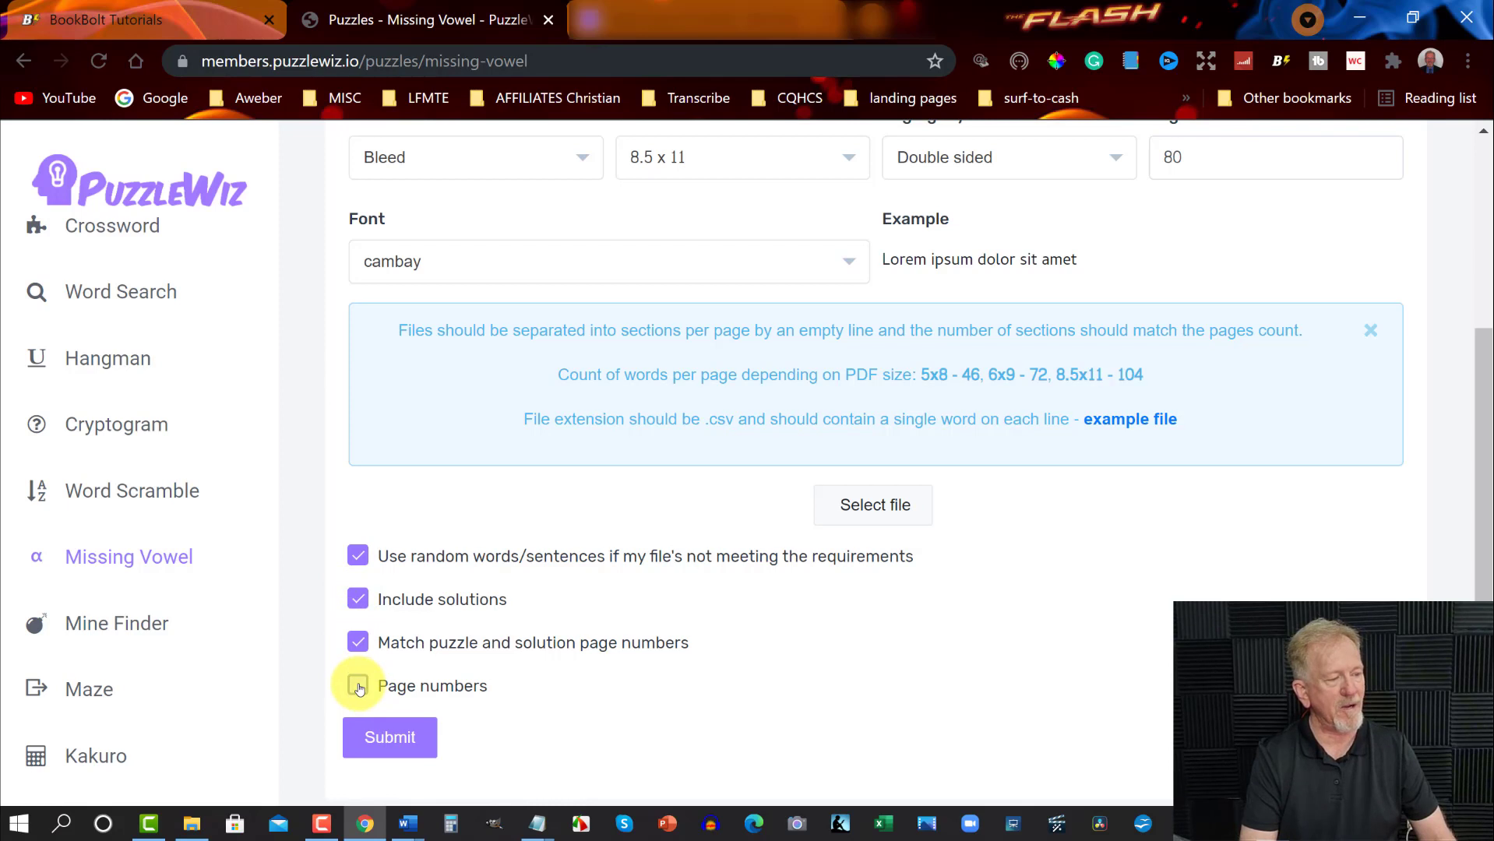
{"action": "left_click", "coordinate": [358, 687]}
Download the example word file missingvowel_example as a CSV to the Desktop
{"action": "scroll", "coordinate": [974, 510], "scroll_direction": "up", "scroll_amount": 2}
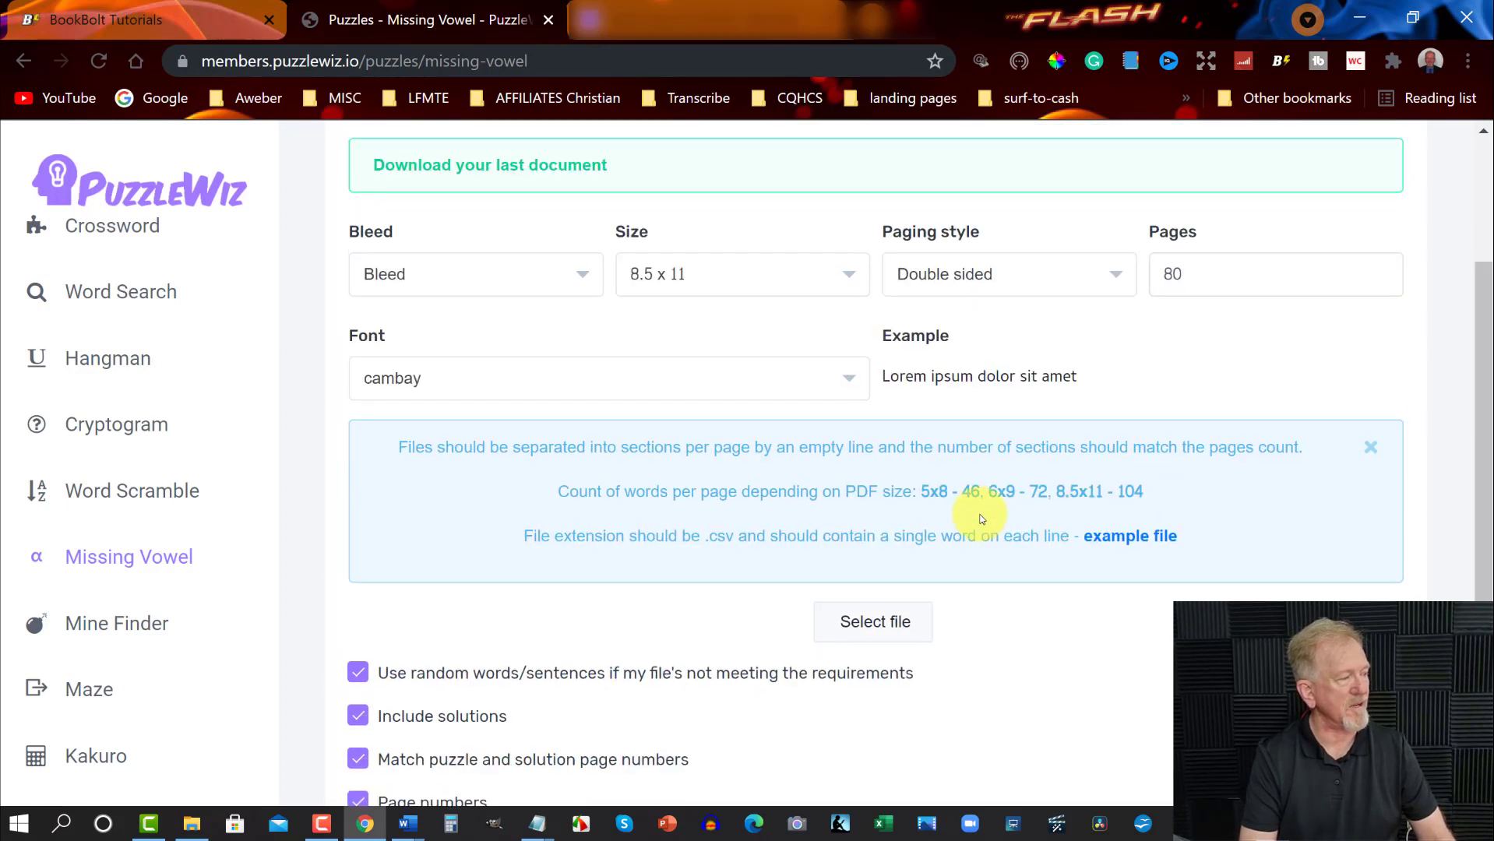
{"action": "left_click", "coordinate": [1102, 536]}
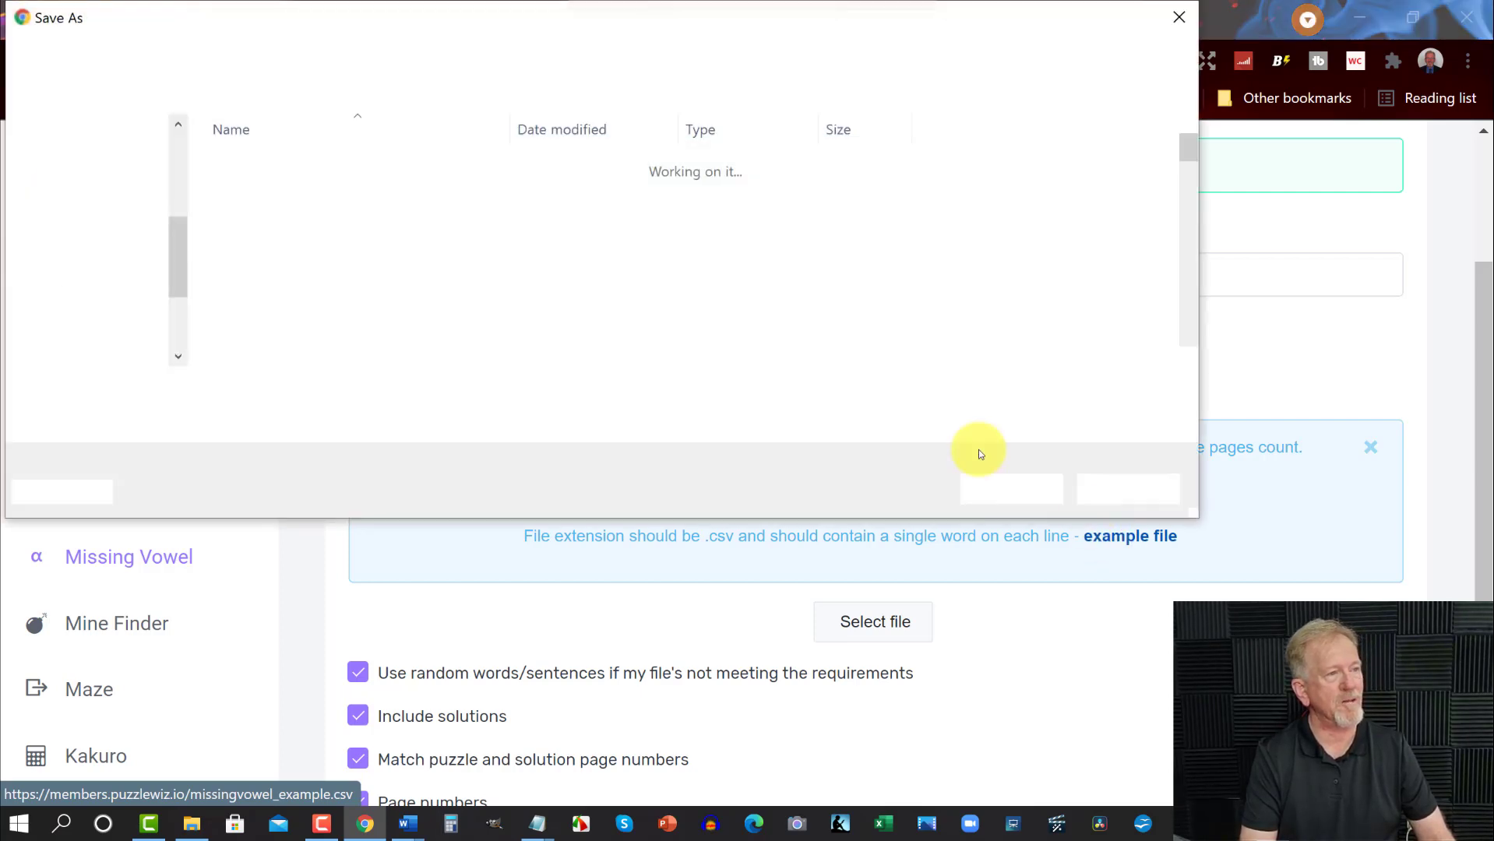
{"action": "left_click", "coordinate": [71, 194]}
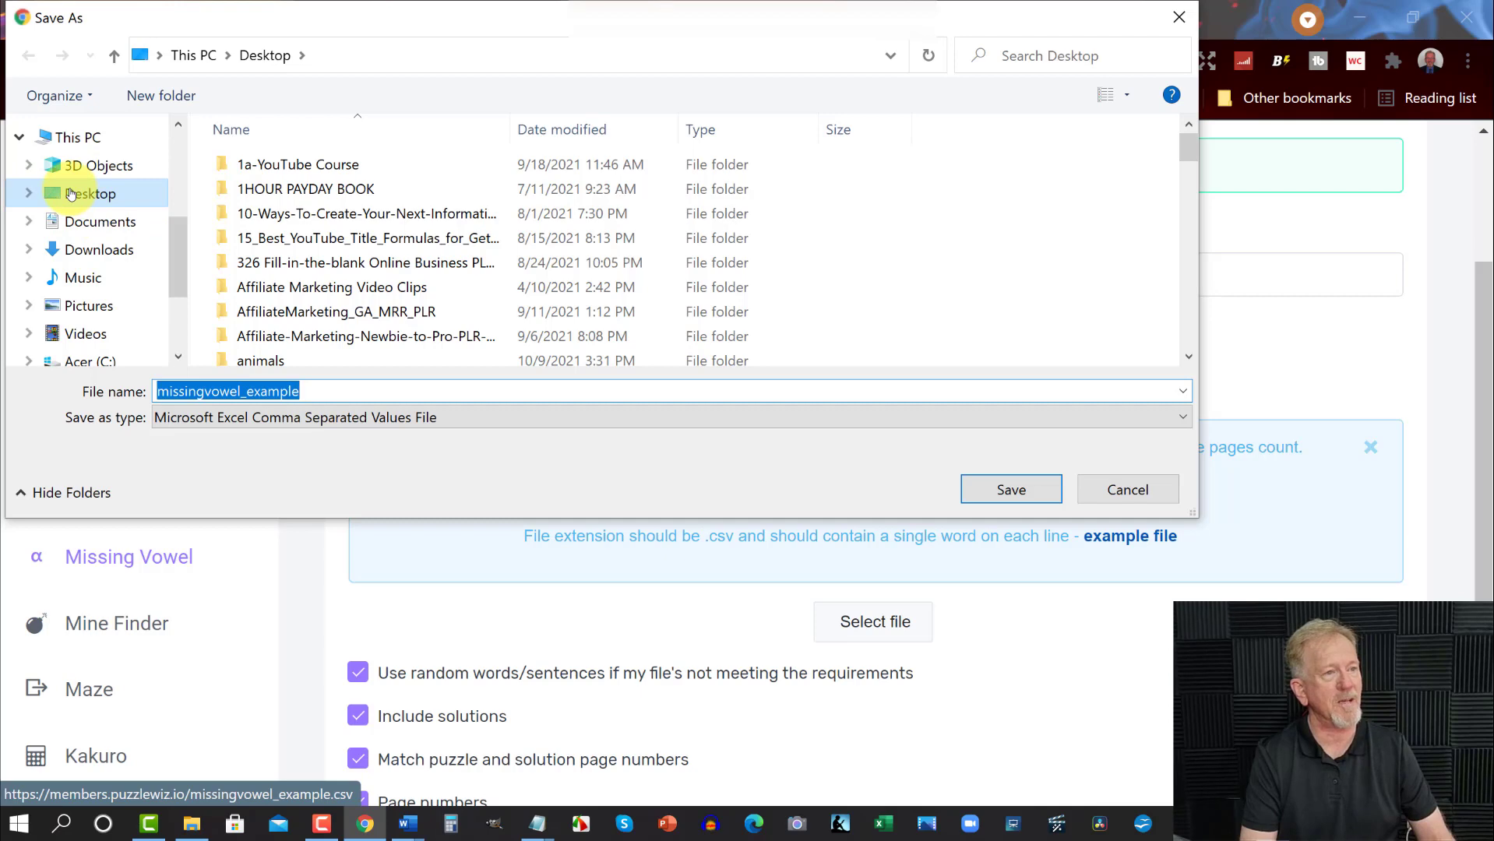
{"action": "left_click", "coordinate": [1009, 489]}
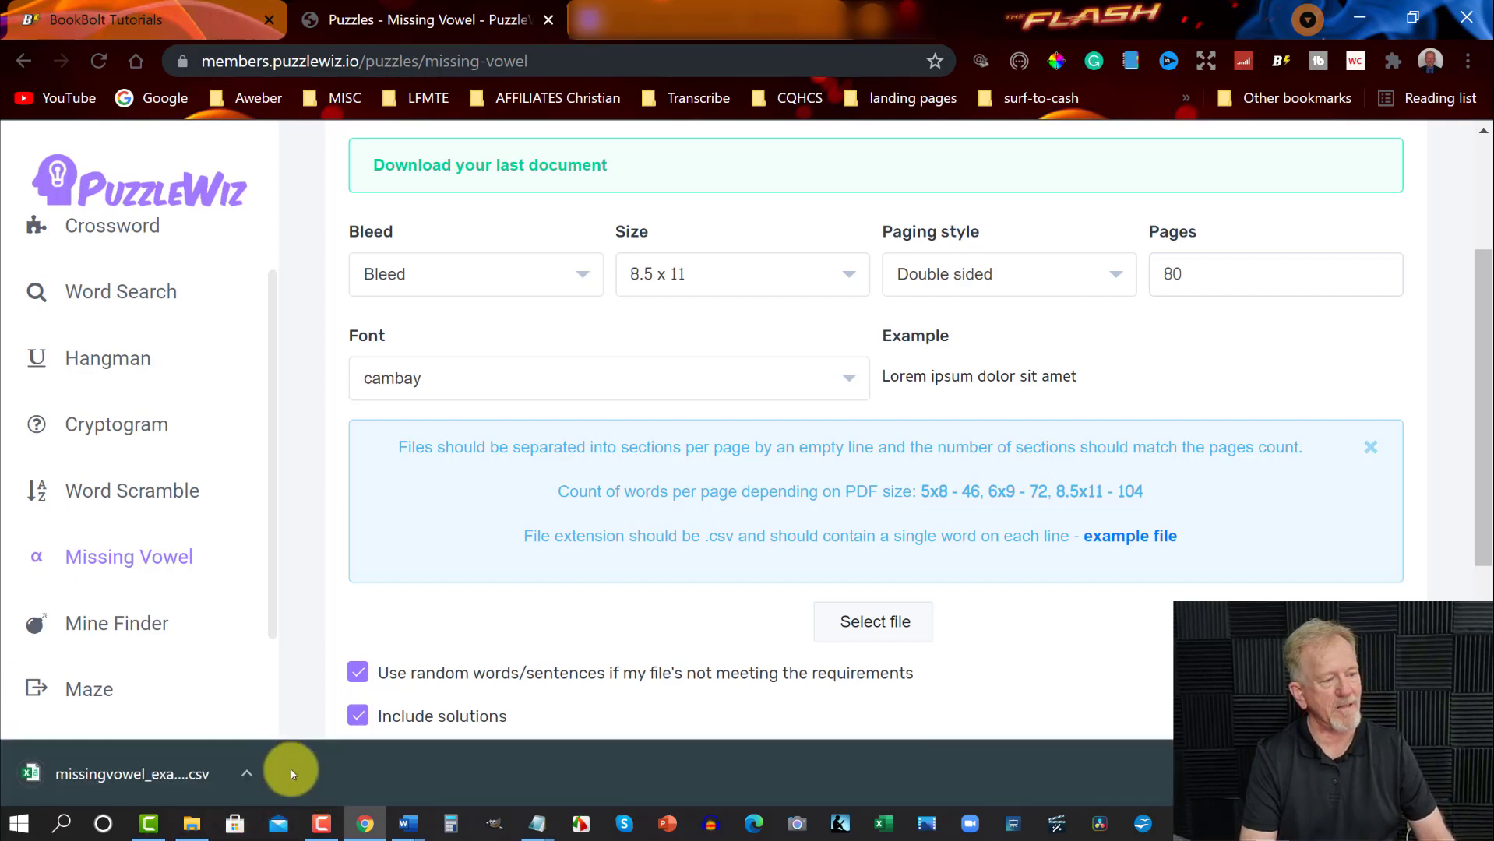
Open the downloaded missingvowel_example CSV in Excel and maximize its window
{"action": "left_click", "coordinate": [247, 774]}
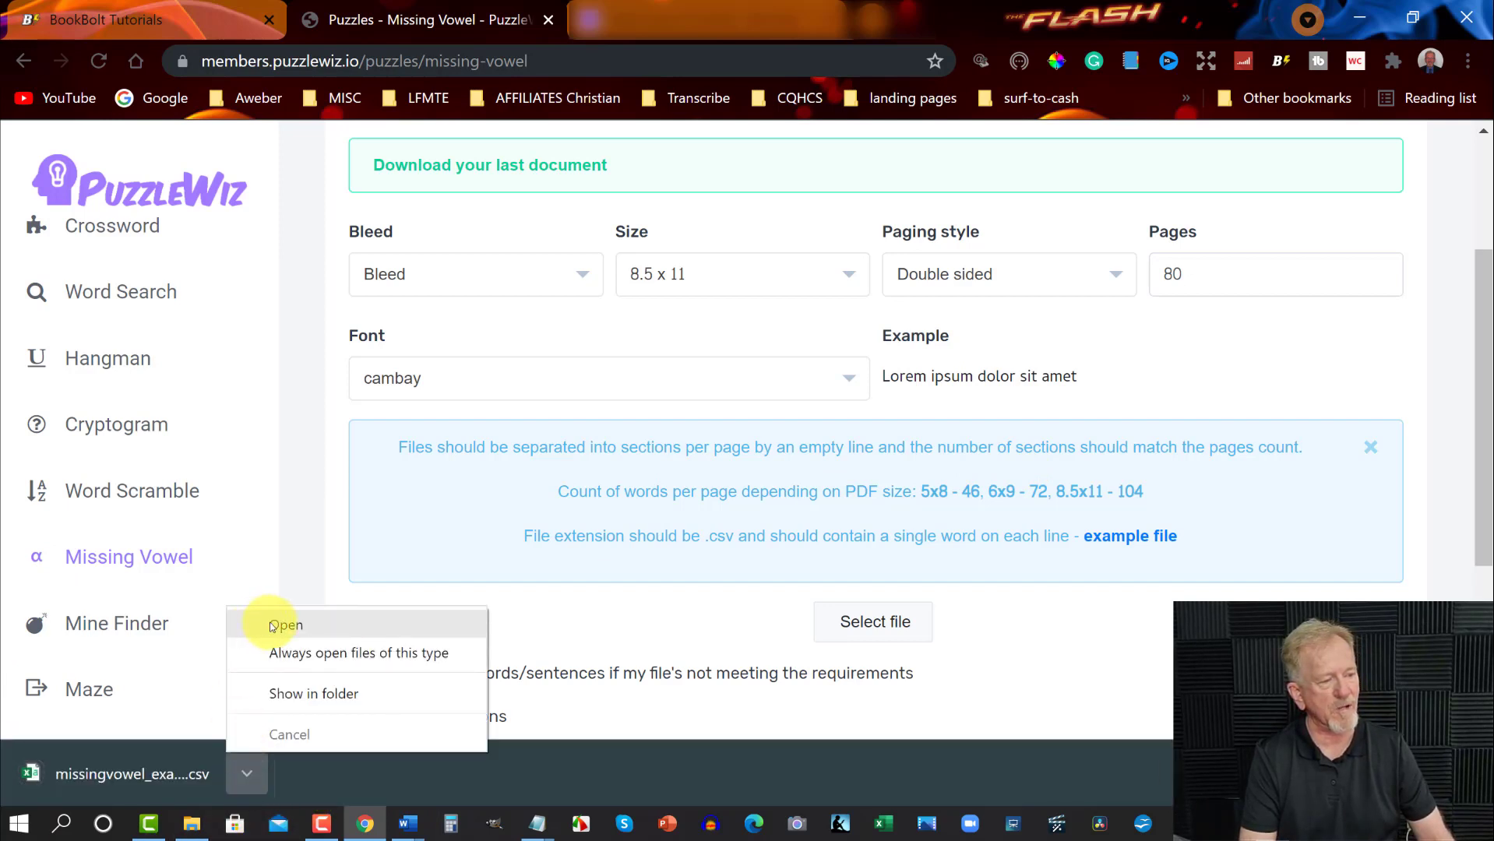
{"action": "left_click", "coordinate": [272, 626]}
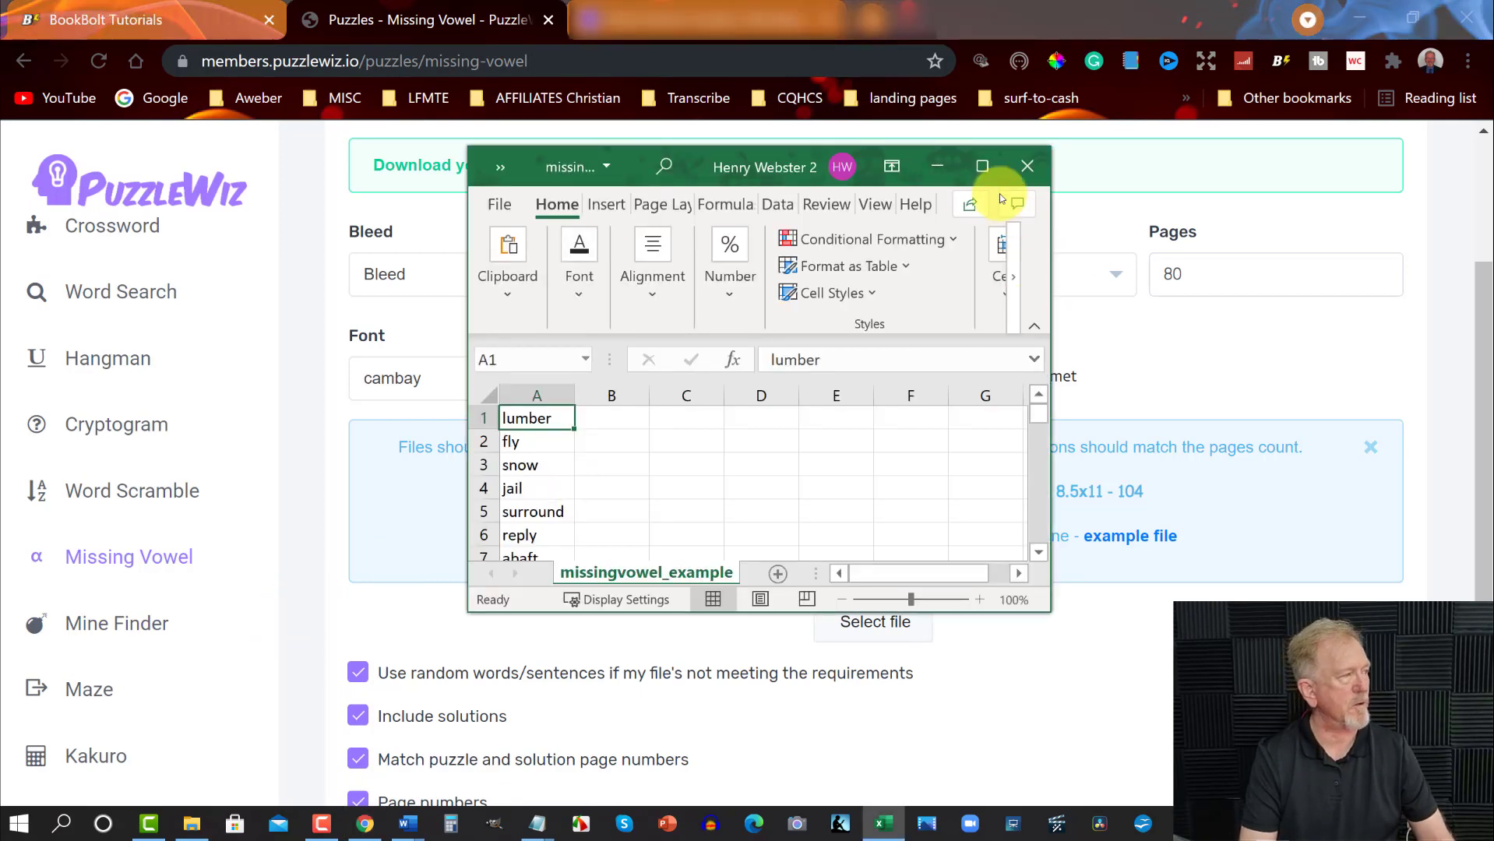
{"action": "left_click", "coordinate": [984, 165]}
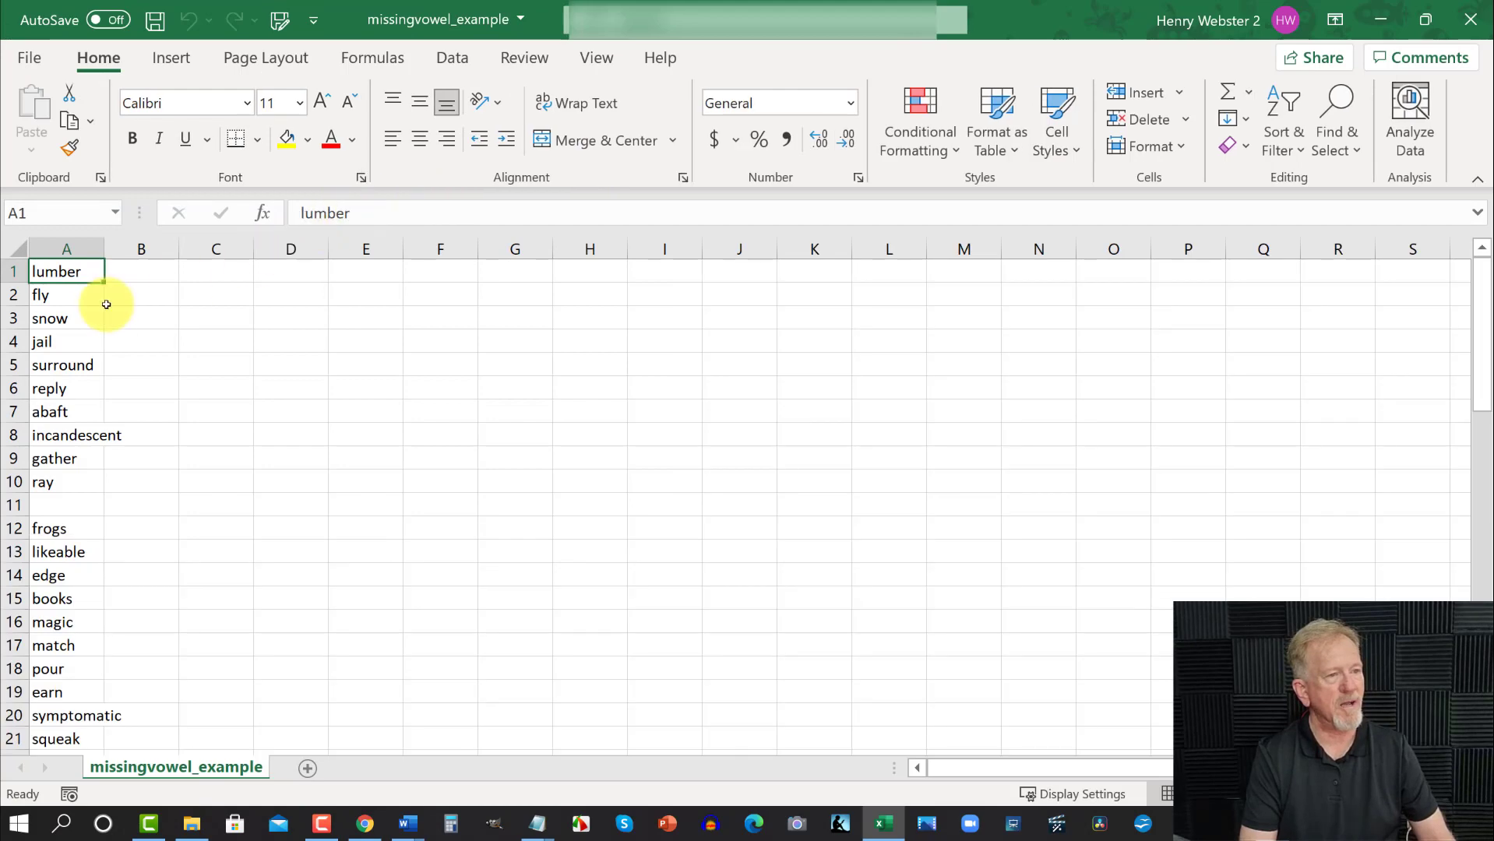
Examine how the example's word list in column A is split into page sections by empty rows, through to its end
{"action": "left_click", "coordinate": [61, 481]}
{"action": "scroll", "coordinate": [117, 413], "scroll_direction": "down", "scroll_amount": 5}
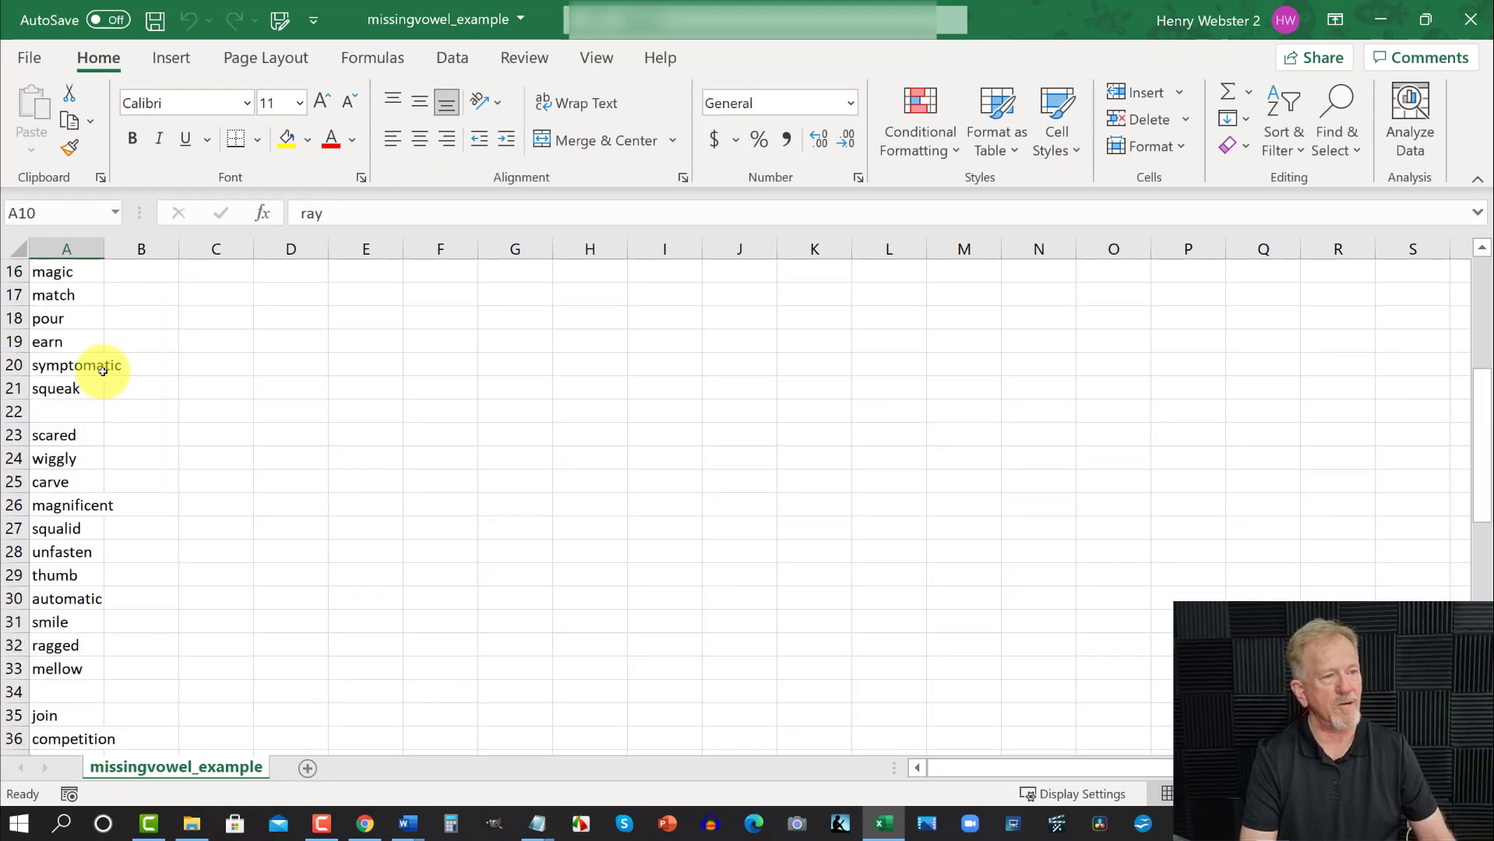
{"action": "scroll", "coordinate": [102, 371], "scroll_direction": "up", "scroll_amount": 1}
{"action": "scroll", "coordinate": [91, 307], "scroll_direction": "up", "scroll_amount": 1}
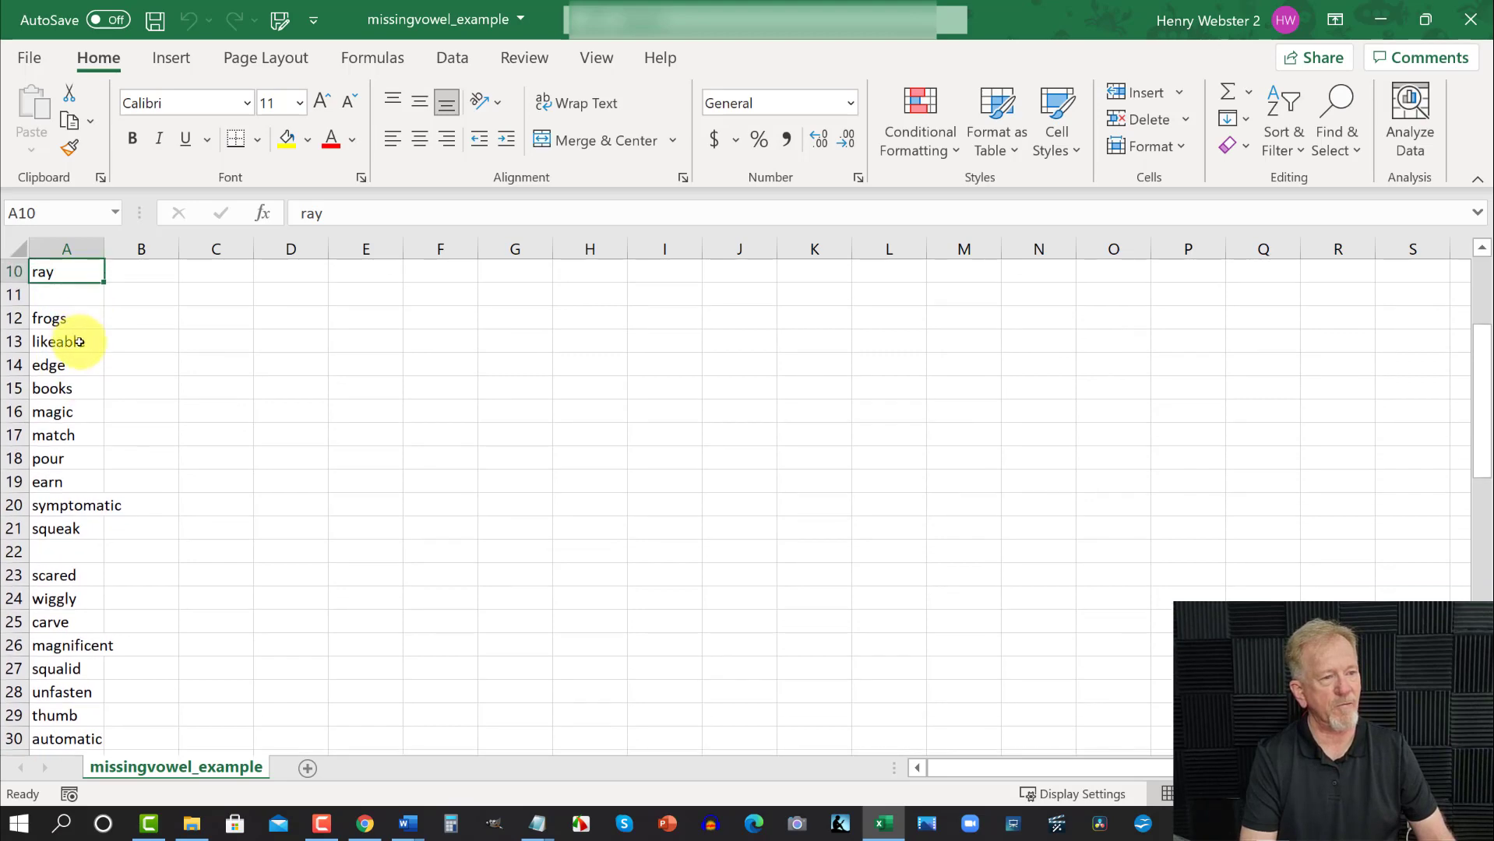
{"action": "scroll", "coordinate": [82, 341], "scroll_direction": "down", "scroll_amount": 9}
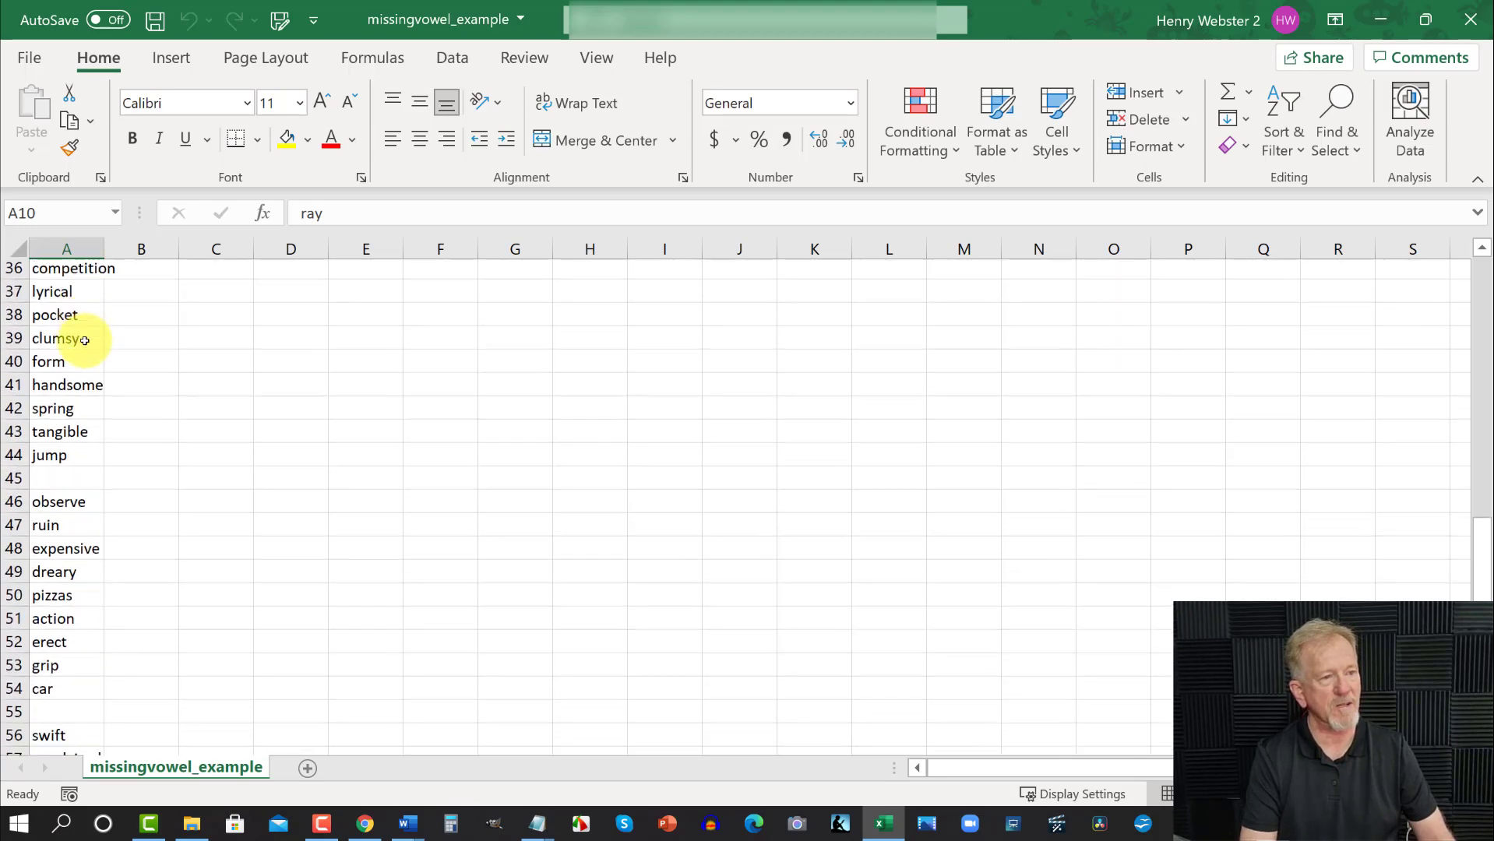
{"action": "scroll", "coordinate": [84, 340], "scroll_direction": "down", "scroll_amount": 6}
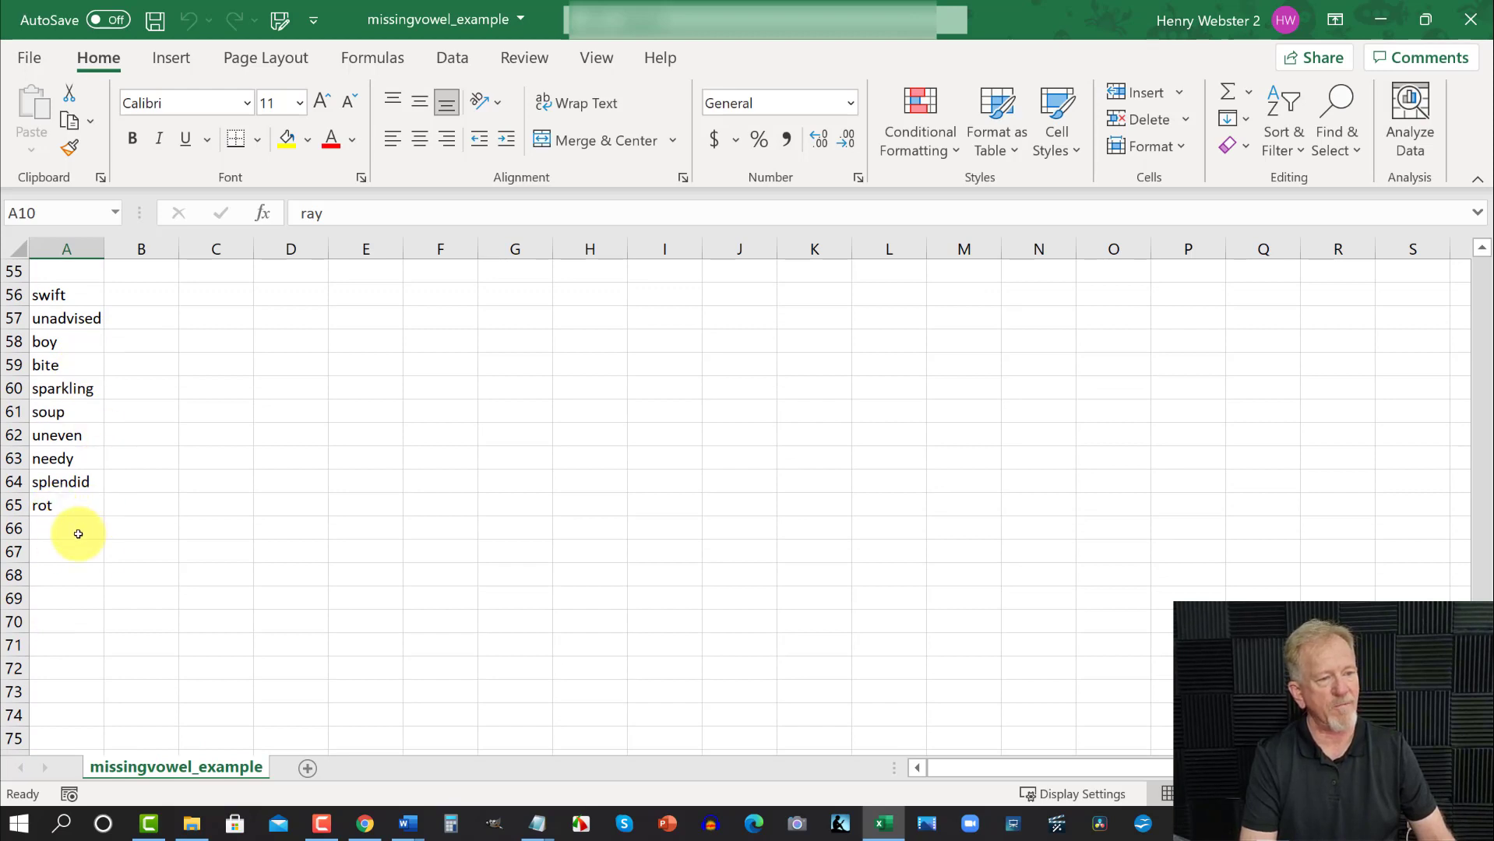
{"action": "left_click", "coordinate": [52, 552]}
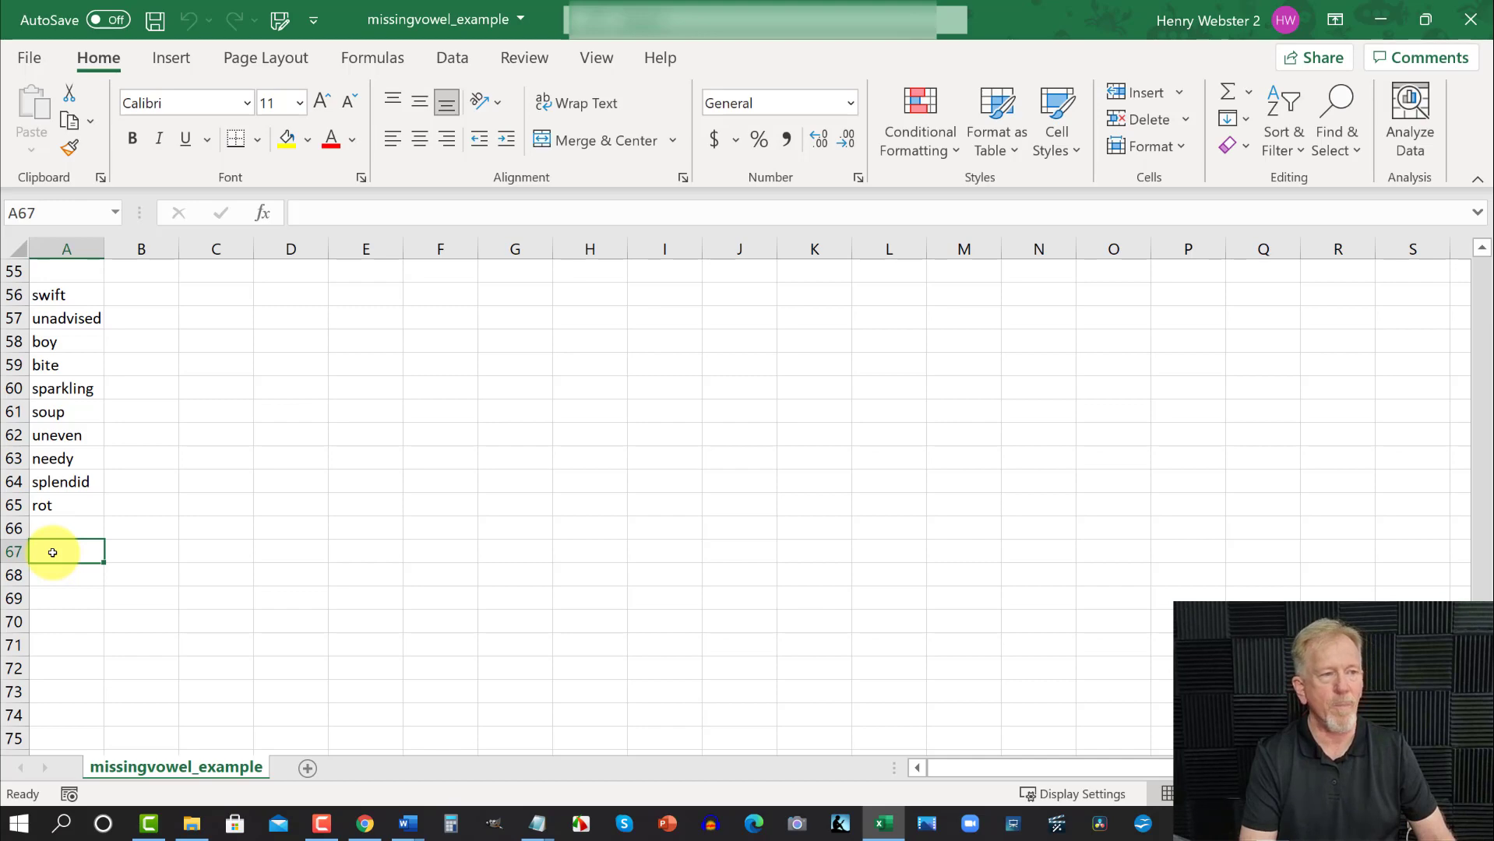
Minimize the example spreadsheet and switch to the wordplays.com Word Search Puzzles page in the browser
{"action": "left_click", "coordinate": [1382, 21]}
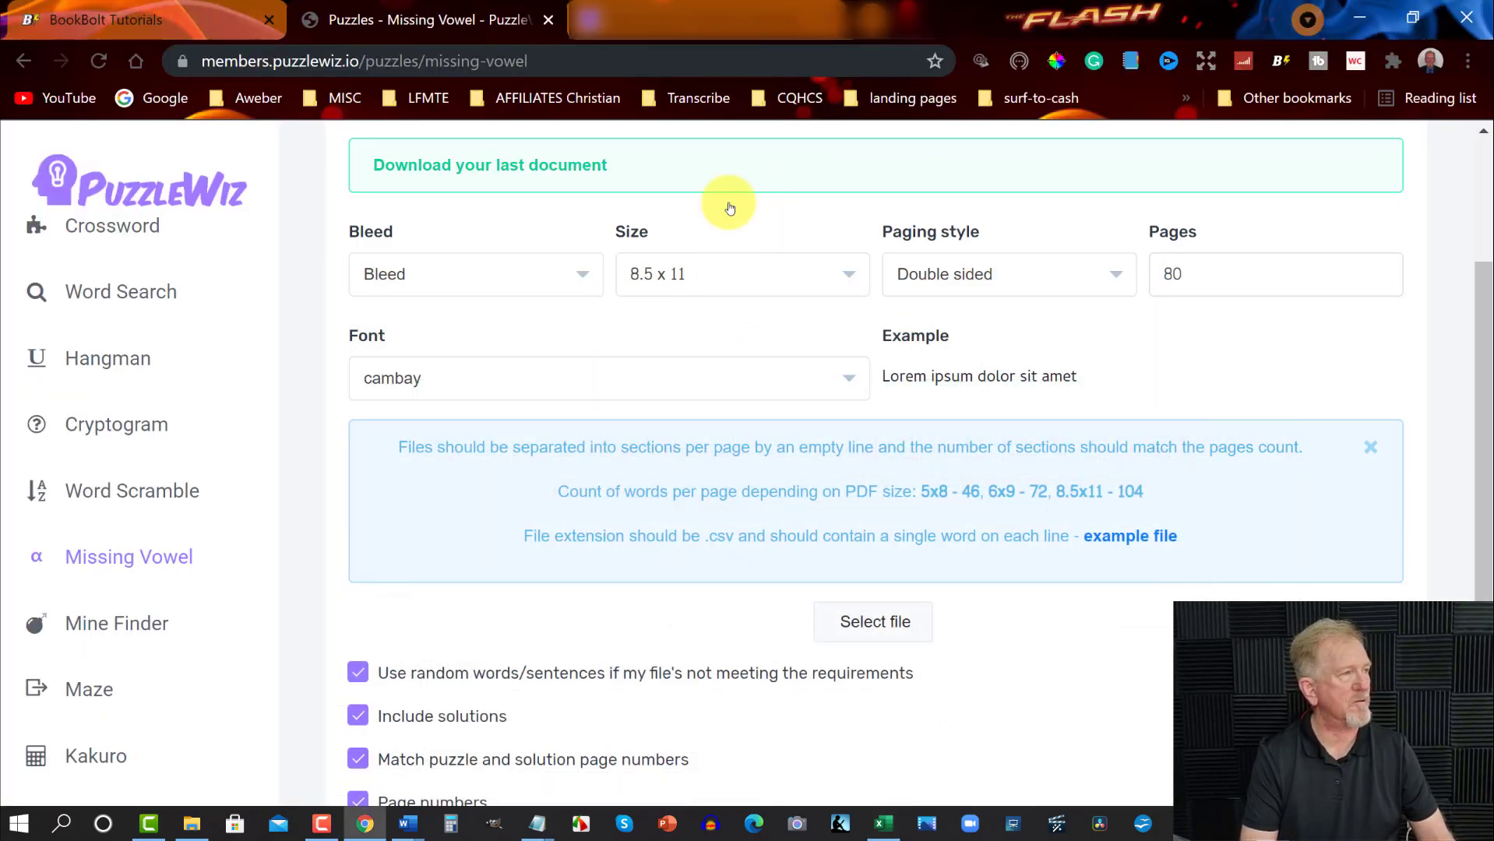
{"action": "key", "text": "ctrl+Tab"}
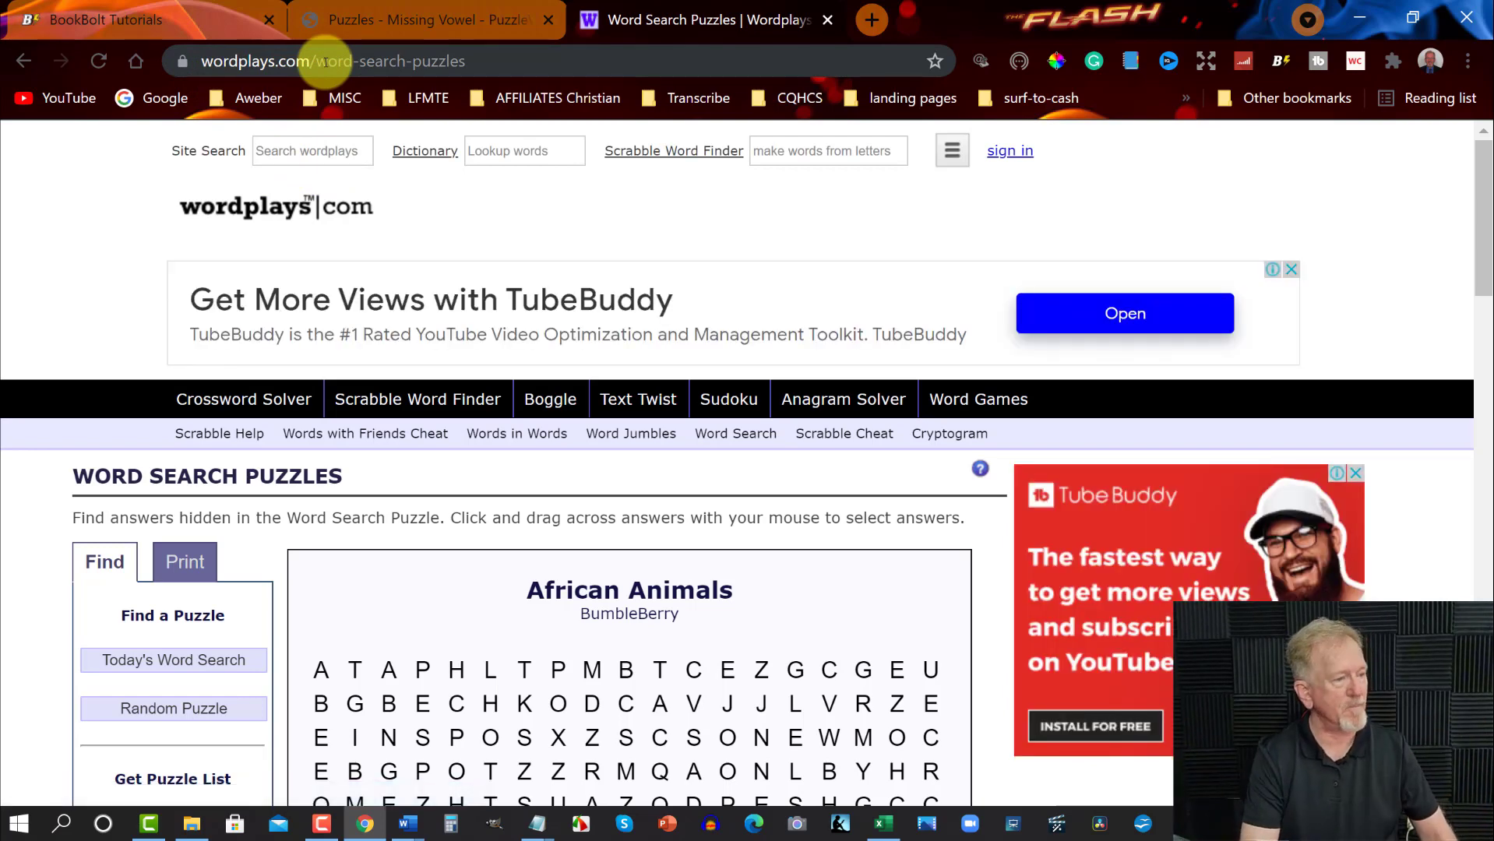
Look over the African Animals word search puzzle and its word list, and show its print options
{"action": "scroll", "coordinate": [760, 276], "scroll_direction": "down", "scroll_amount": 5}
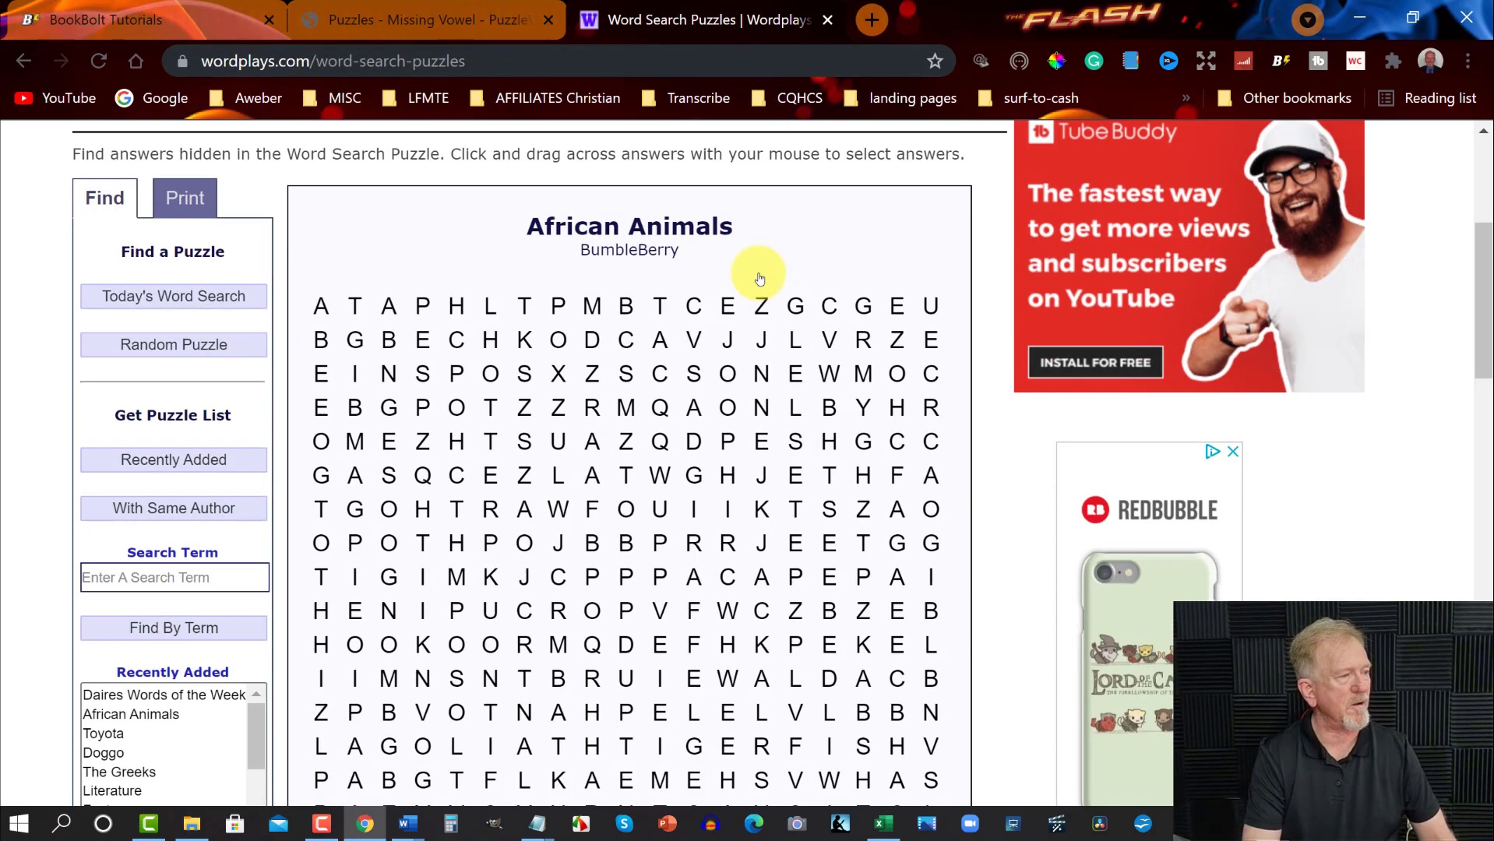
{"action": "scroll", "coordinate": [760, 276], "scroll_direction": "down", "scroll_amount": 1}
{"action": "scroll", "coordinate": [761, 273], "scroll_direction": "up", "scroll_amount": 2}
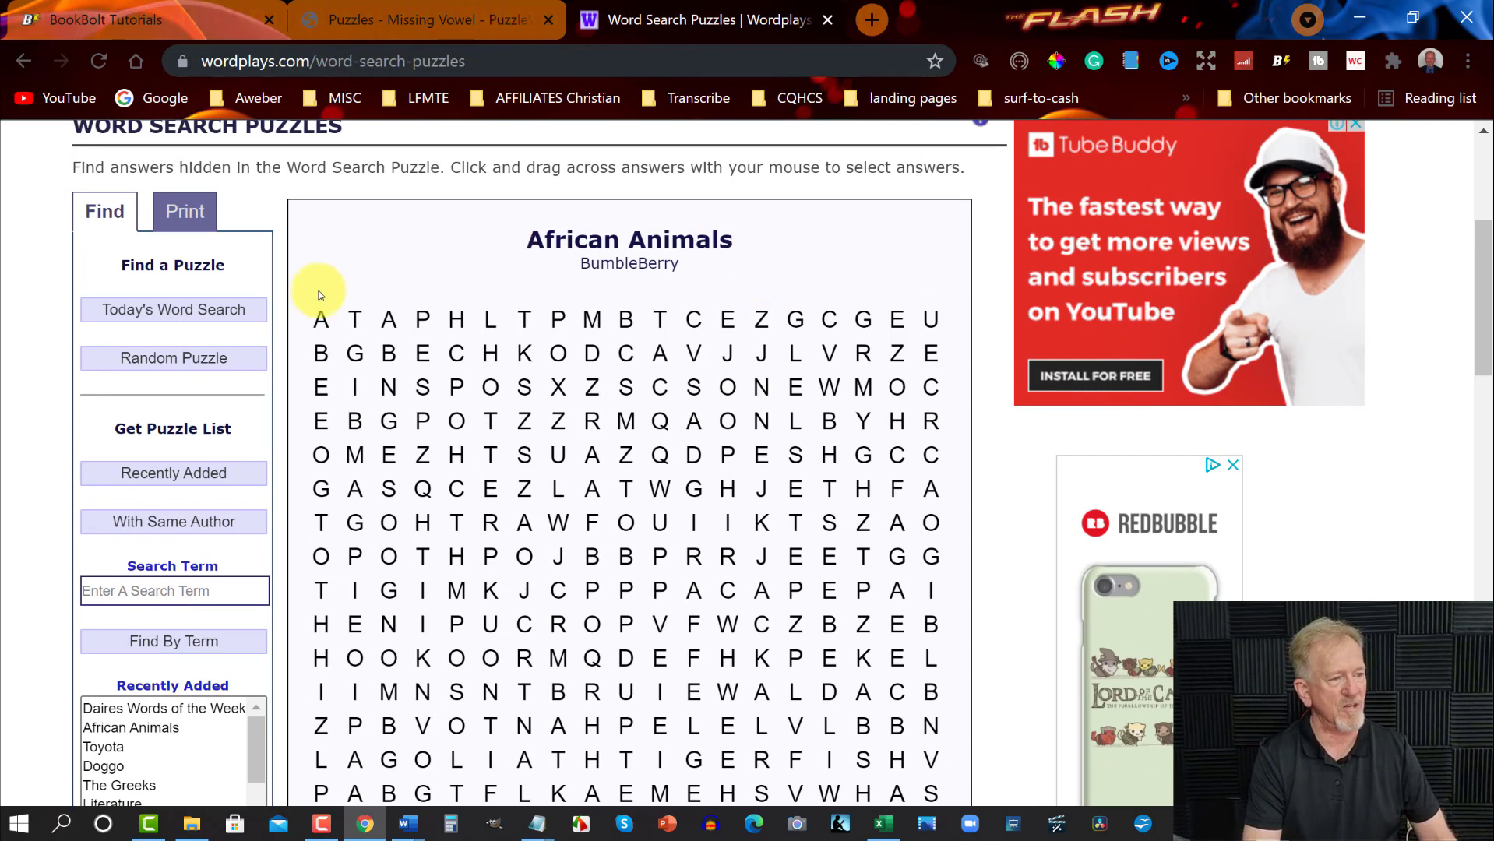
{"action": "scroll", "coordinate": [311, 295], "scroll_direction": "down", "scroll_amount": 8}
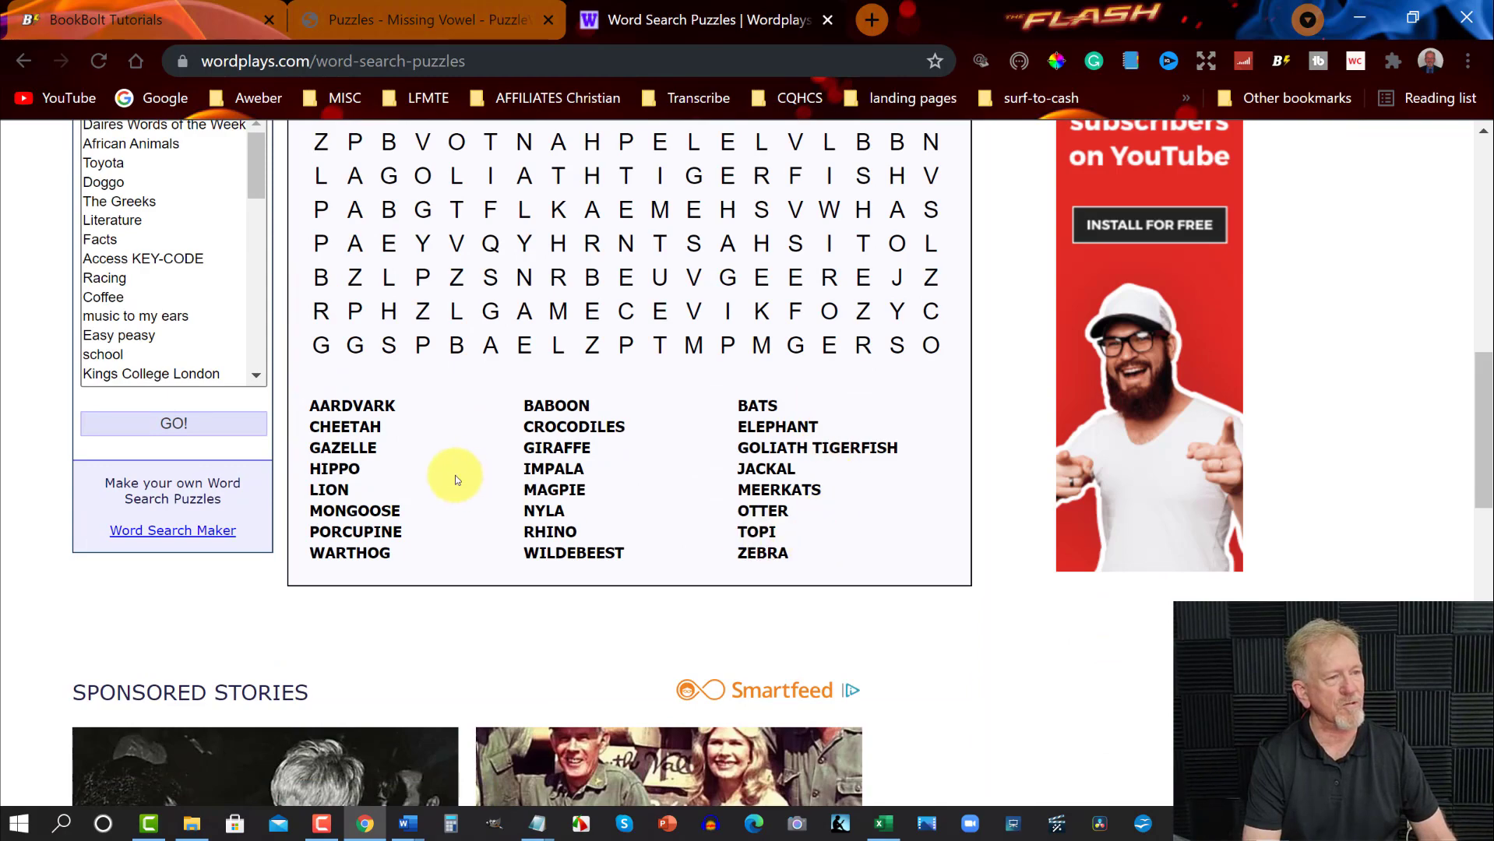
{"action": "left_click", "coordinate": [253, 423]}
{"action": "scroll", "coordinate": [253, 369], "scroll_direction": "up", "scroll_amount": 3}
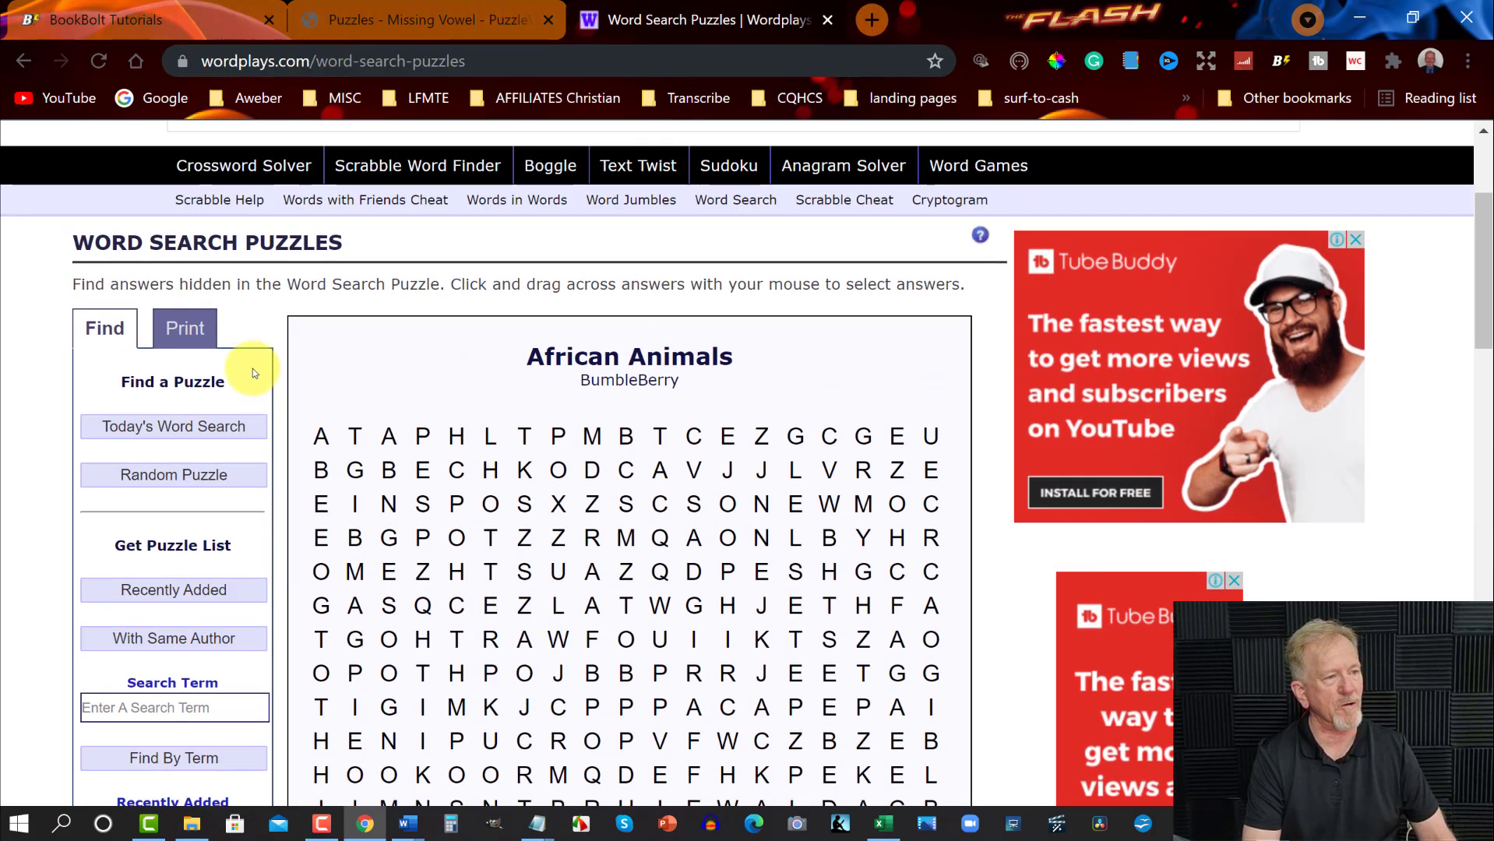
{"action": "left_click", "coordinate": [181, 325]}
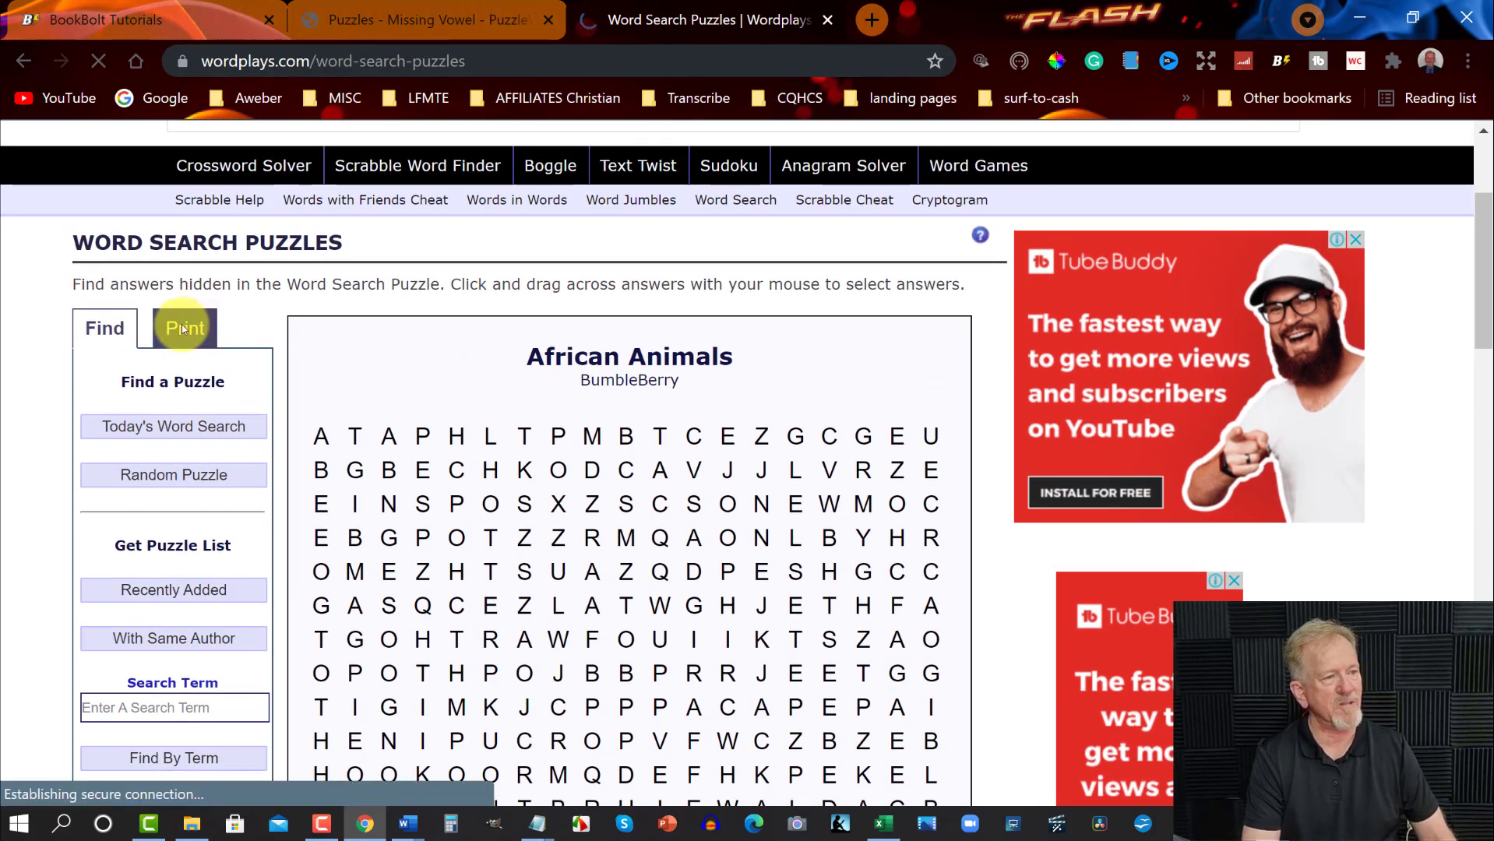
Download the African Animals puzzle as a text document named wordsearch to the Desktop
{"action": "scroll", "coordinate": [213, 337], "scroll_direction": "down", "scroll_amount": 5}
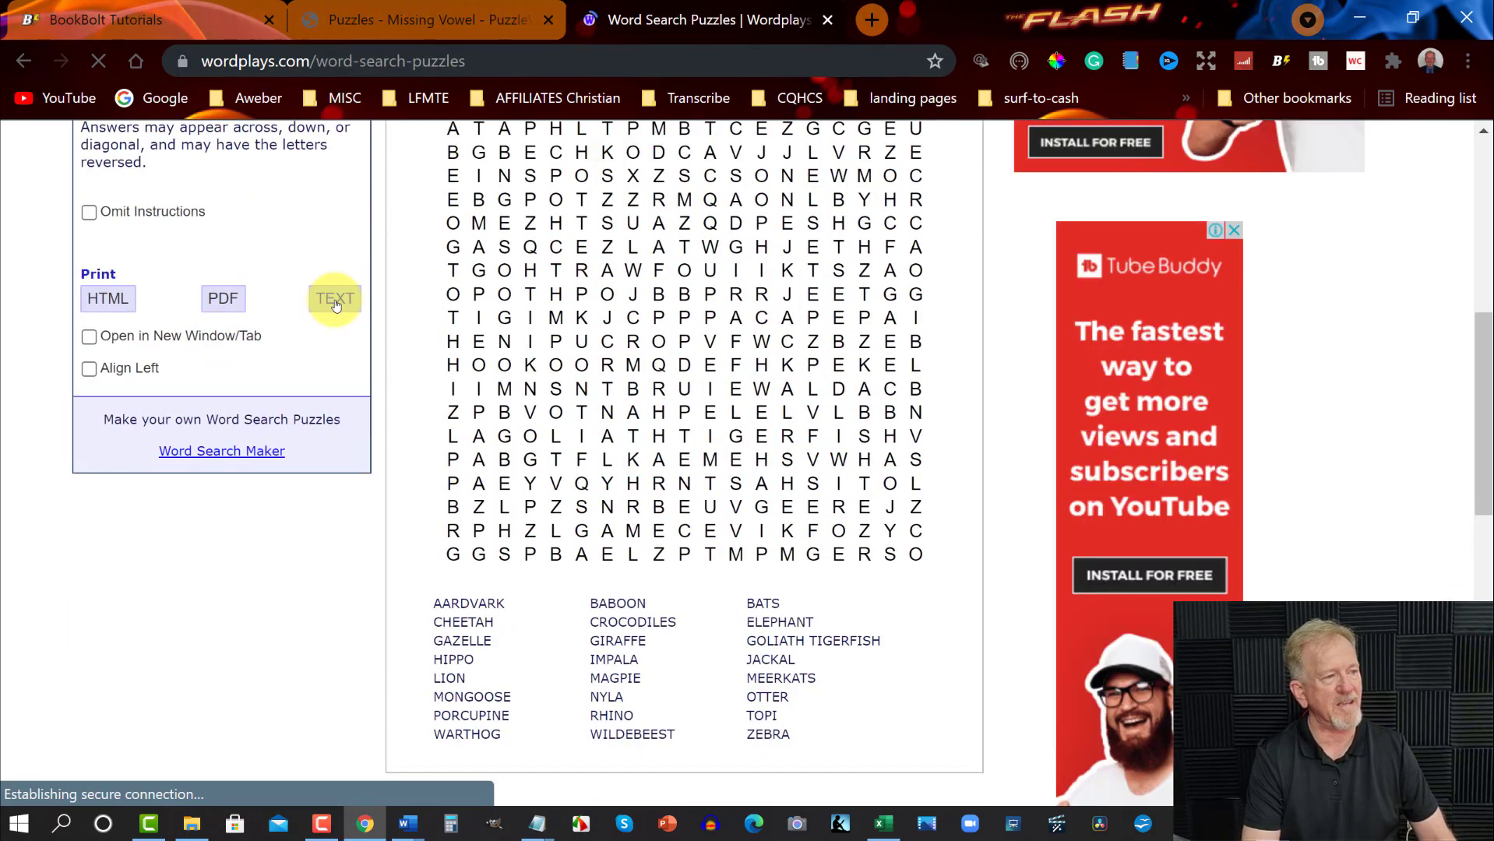
{"action": "scroll", "coordinate": [319, 306], "scroll_direction": "up", "scroll_amount": 3}
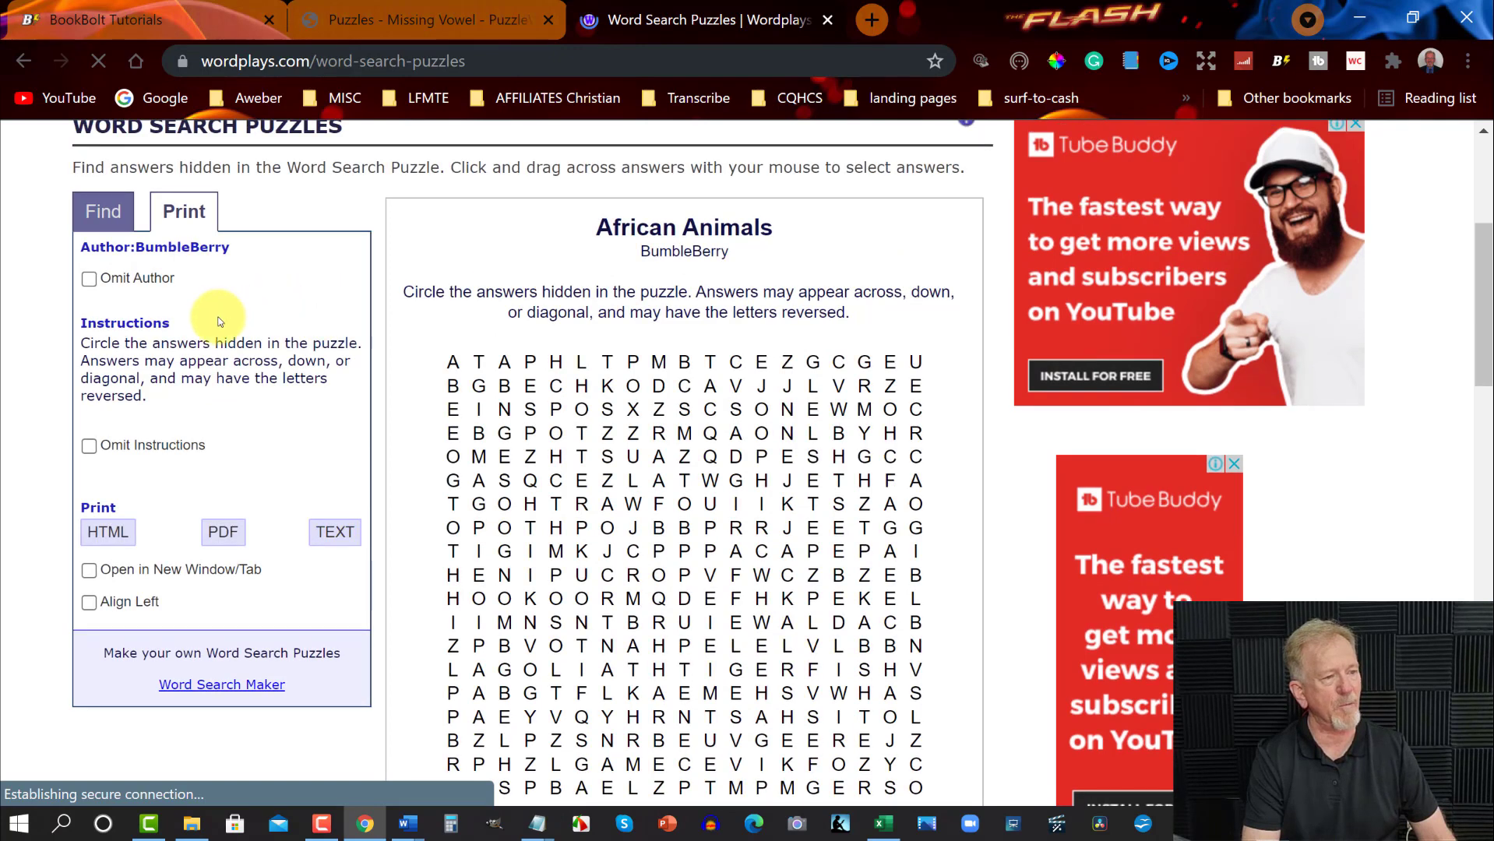
{"action": "left_click", "coordinate": [335, 534]}
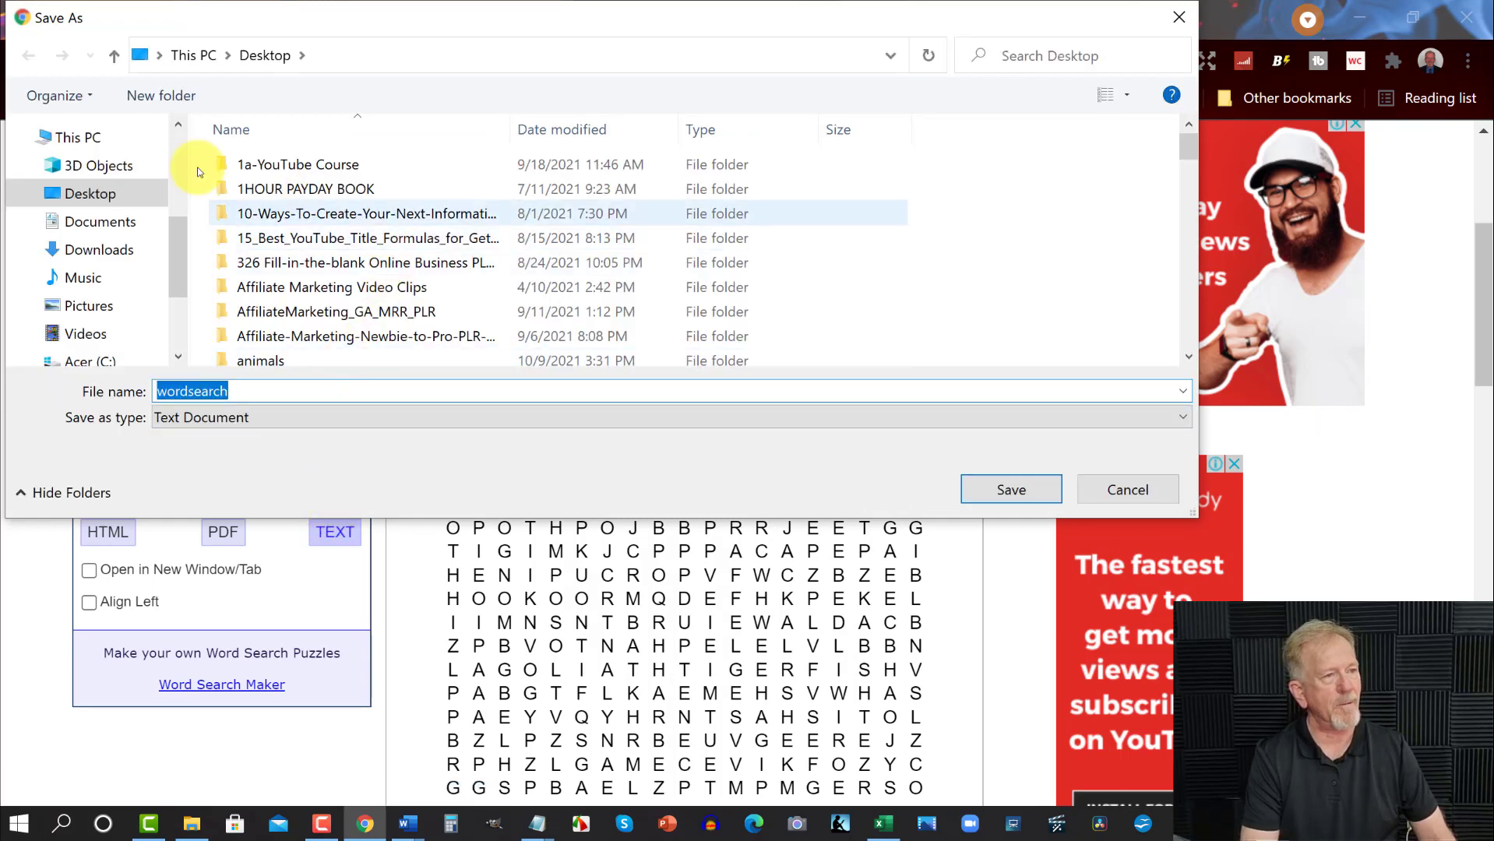
{"action": "left_click", "coordinate": [69, 195]}
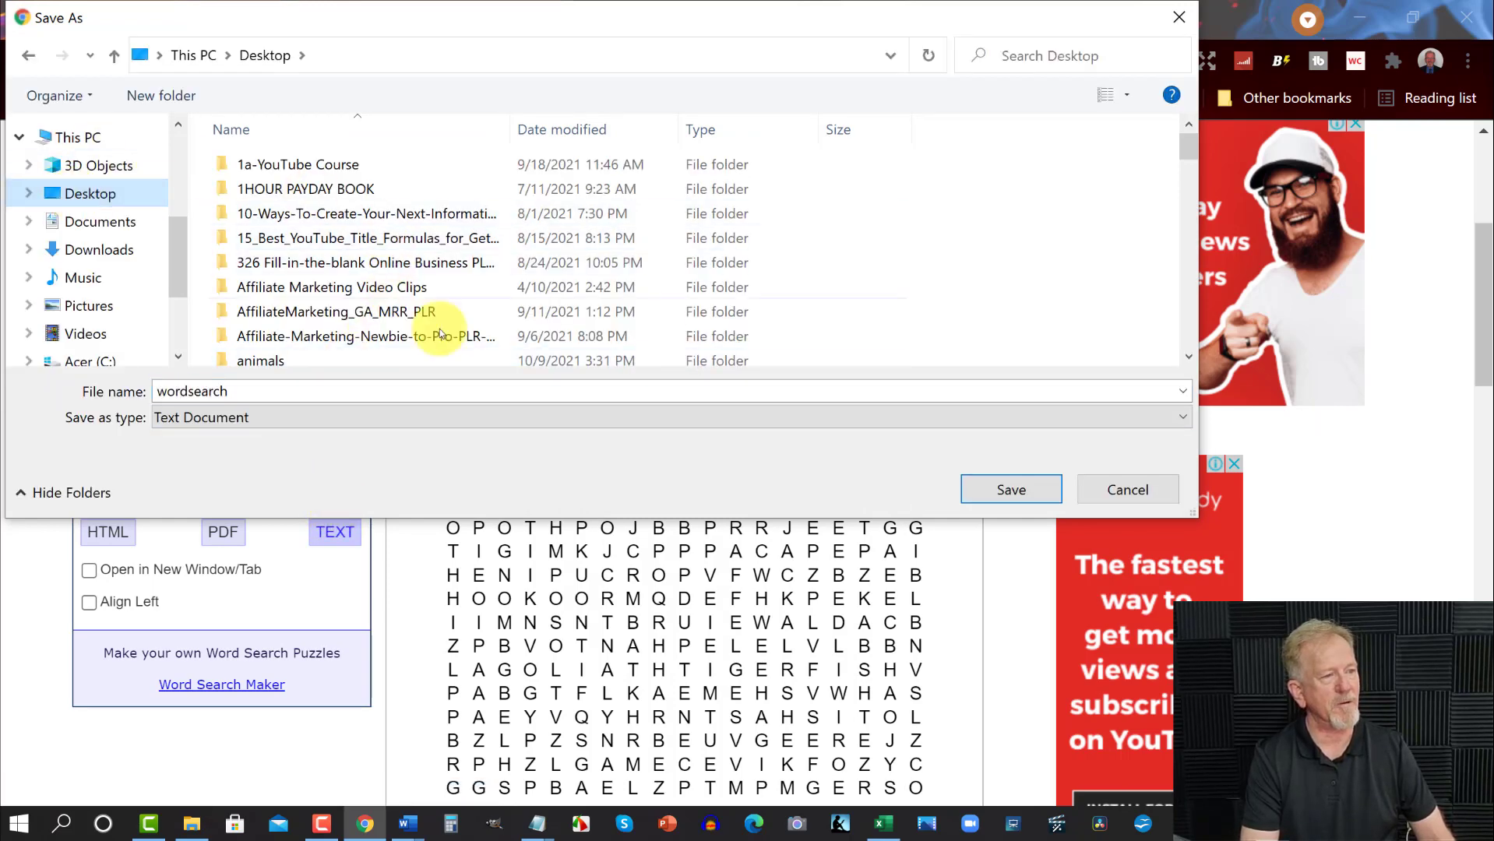
{"action": "left_click", "coordinate": [1012, 491]}
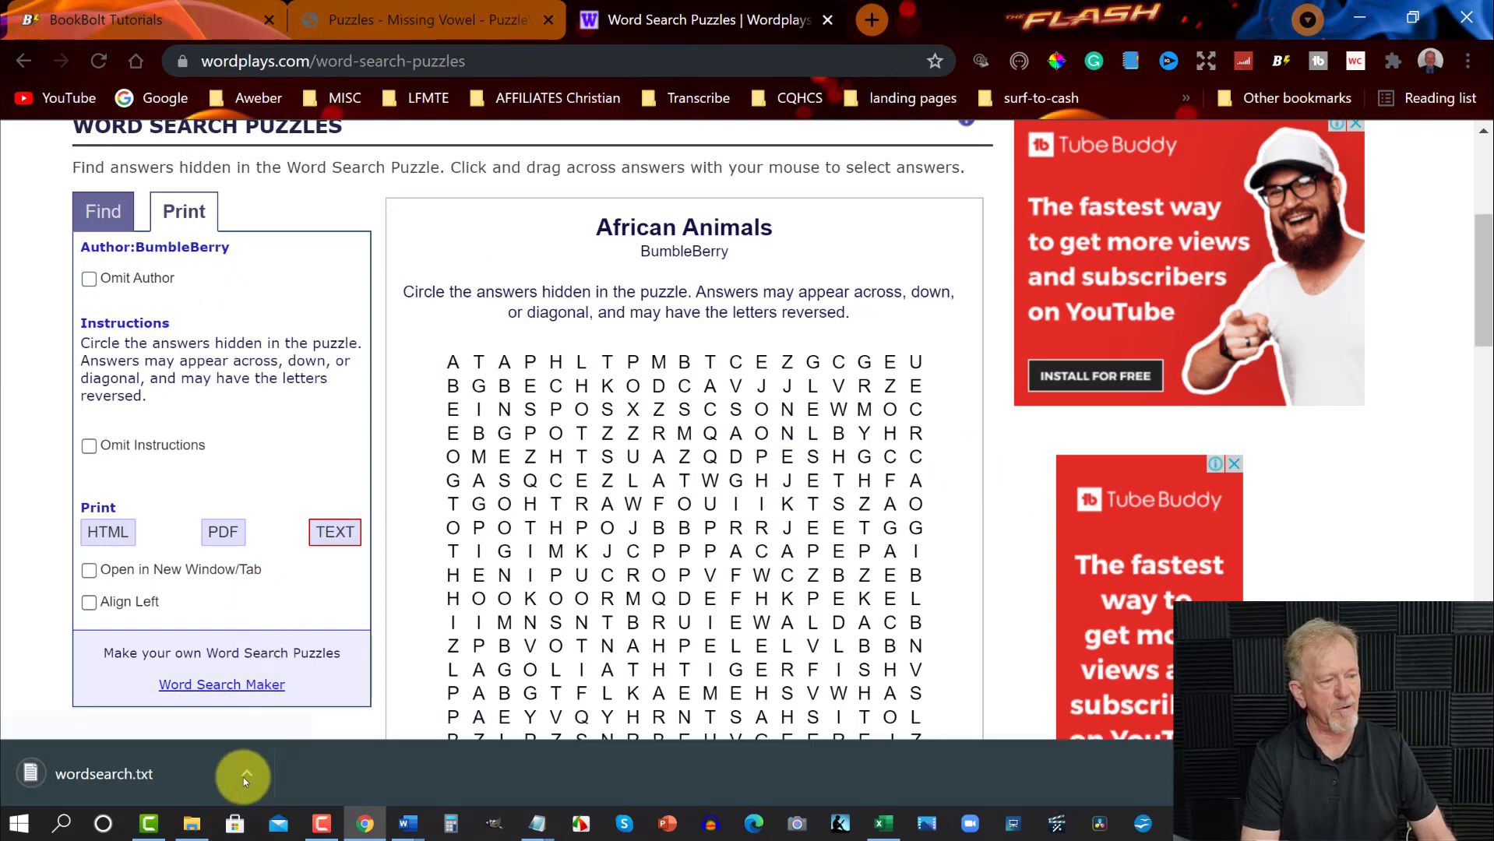
Open the downloaded wordsearch.txt and copy the word list below the letter grid, from AARDVARK to ZEBRA
{"action": "left_click", "coordinate": [245, 776]}
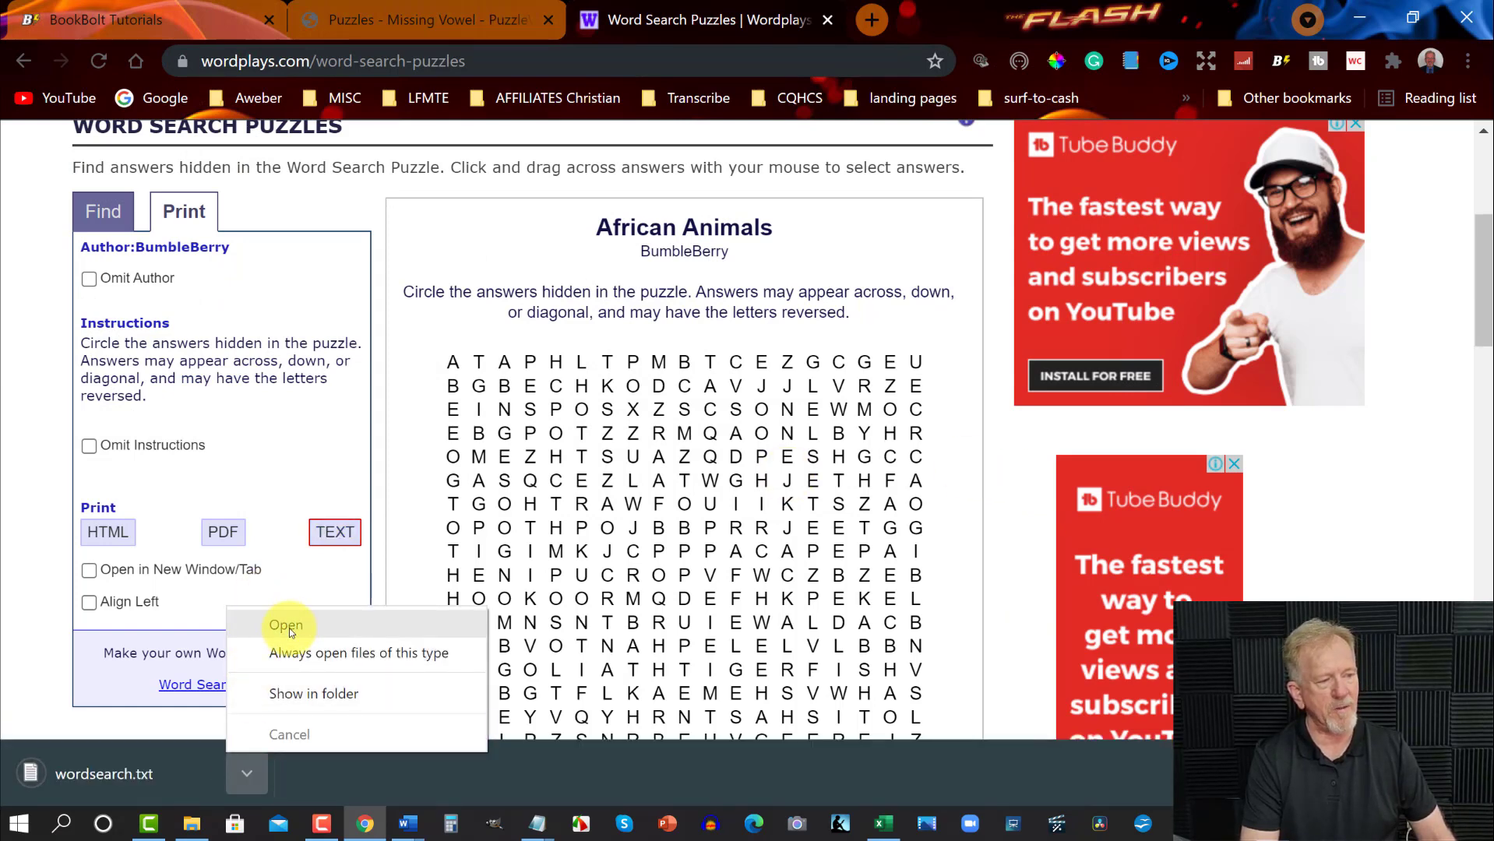
{"action": "left_click", "coordinate": [287, 627]}
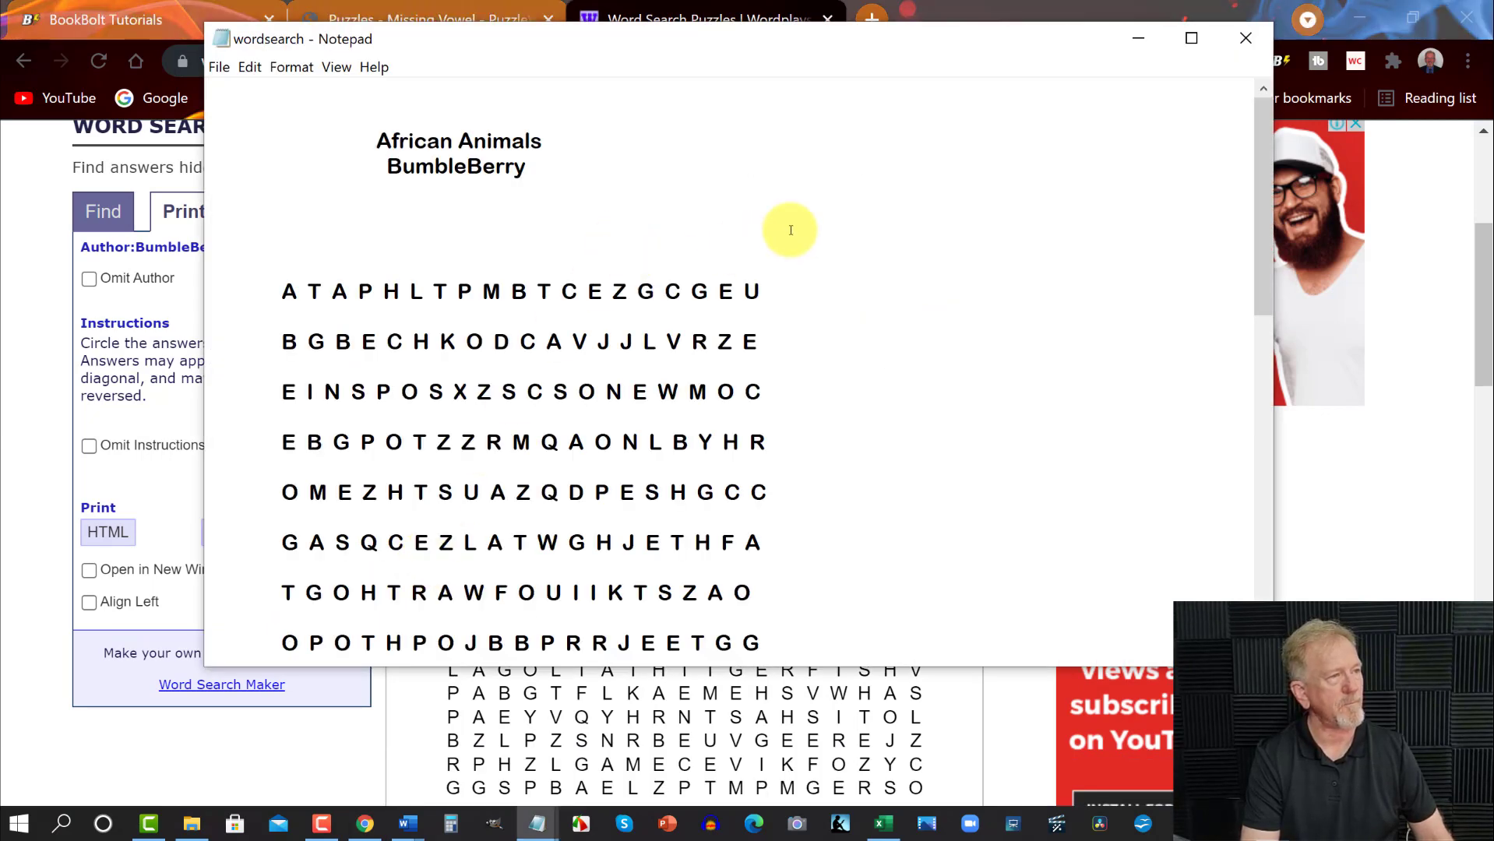
{"action": "scroll", "coordinate": [877, 364], "scroll_direction": "down", "scroll_amount": 5}
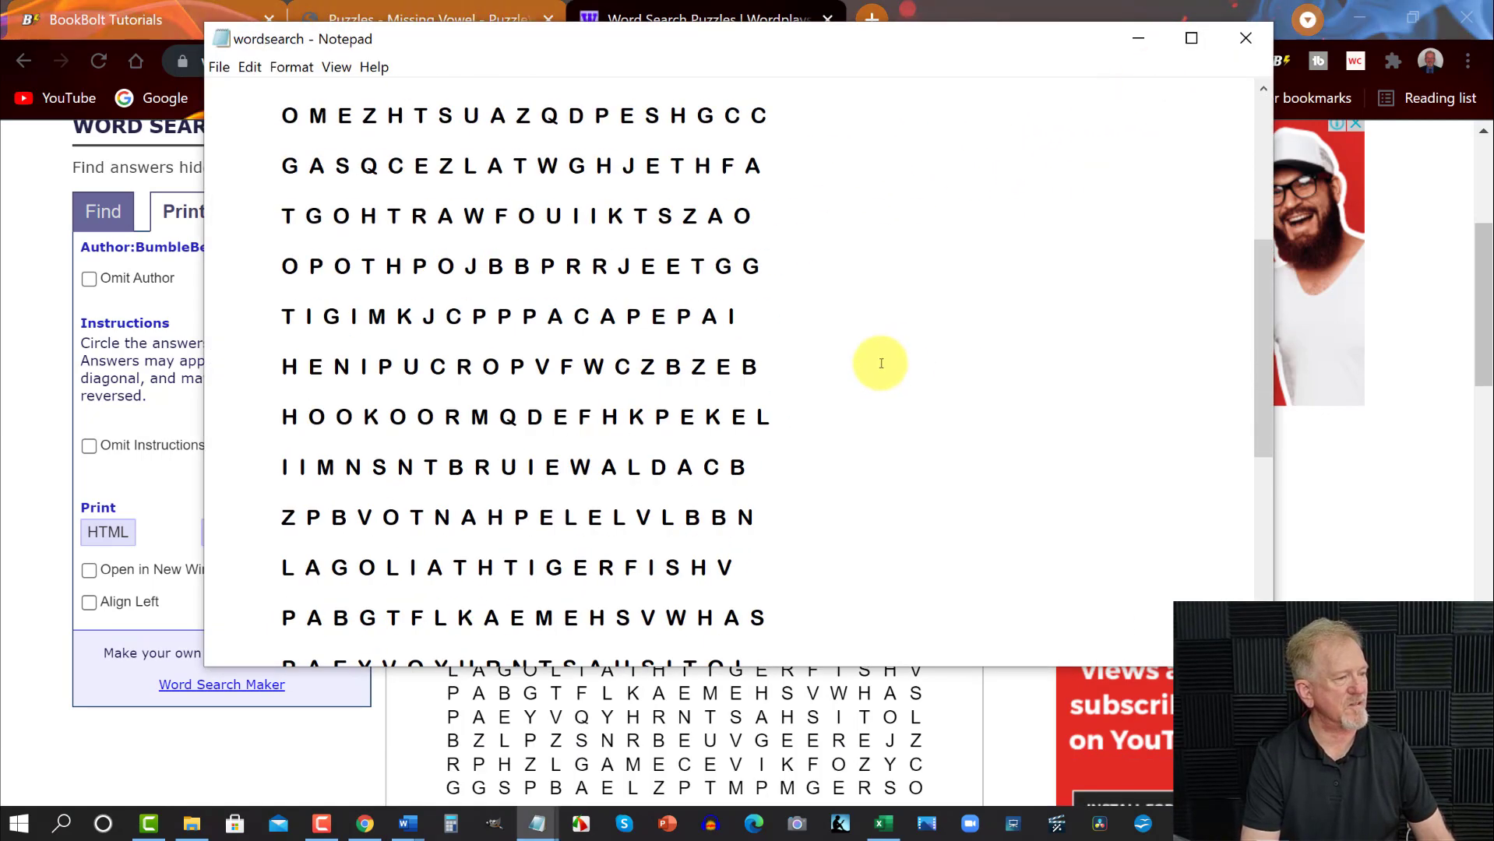
{"action": "scroll", "coordinate": [879, 366], "scroll_direction": "down", "scroll_amount": 6}
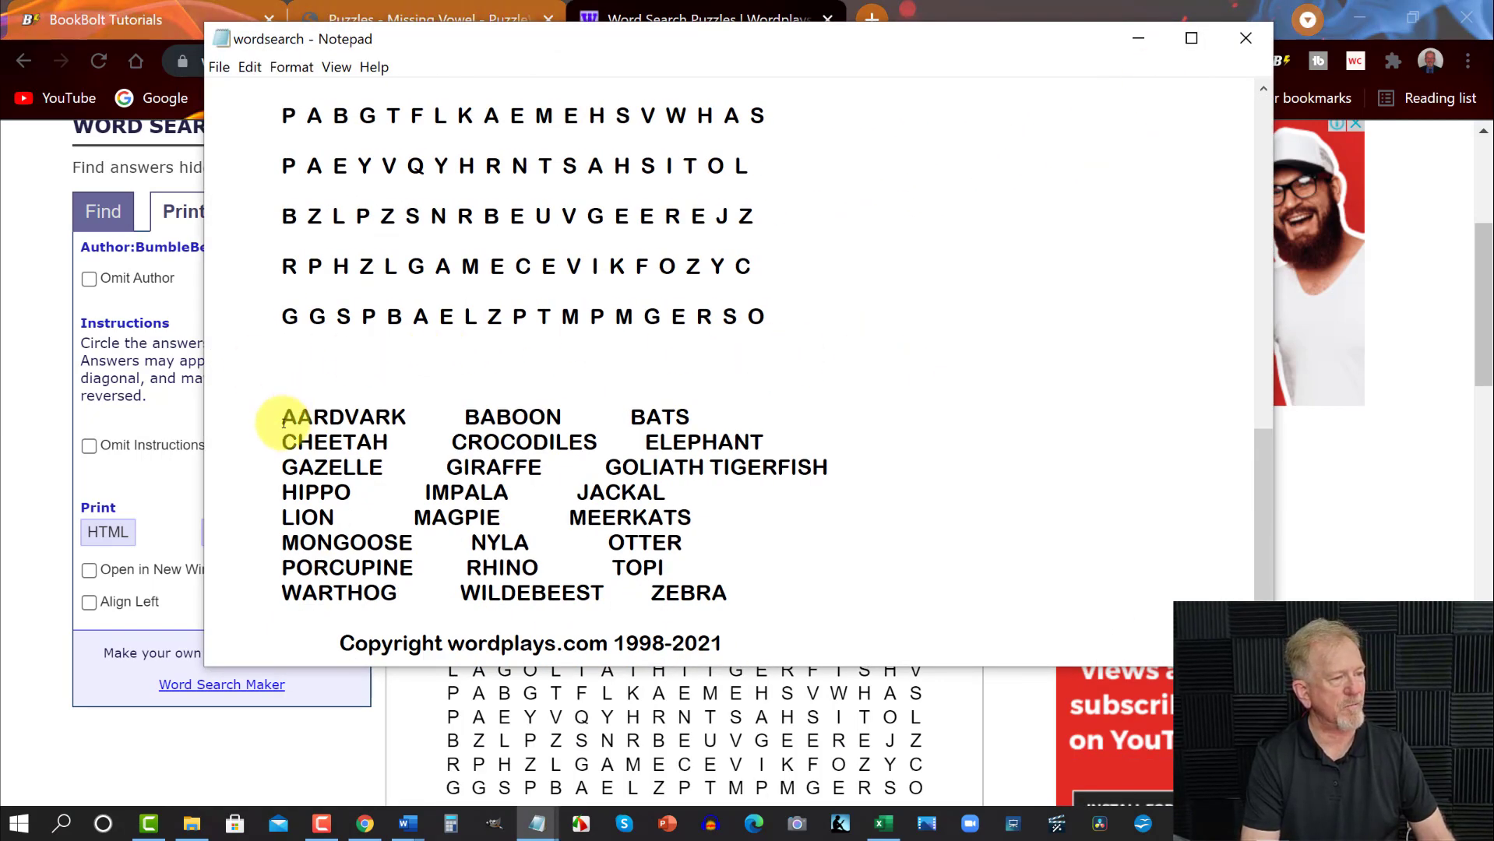
{"action": "left_click_drag", "start_coordinate": [280, 412], "coordinate": [732, 596]}
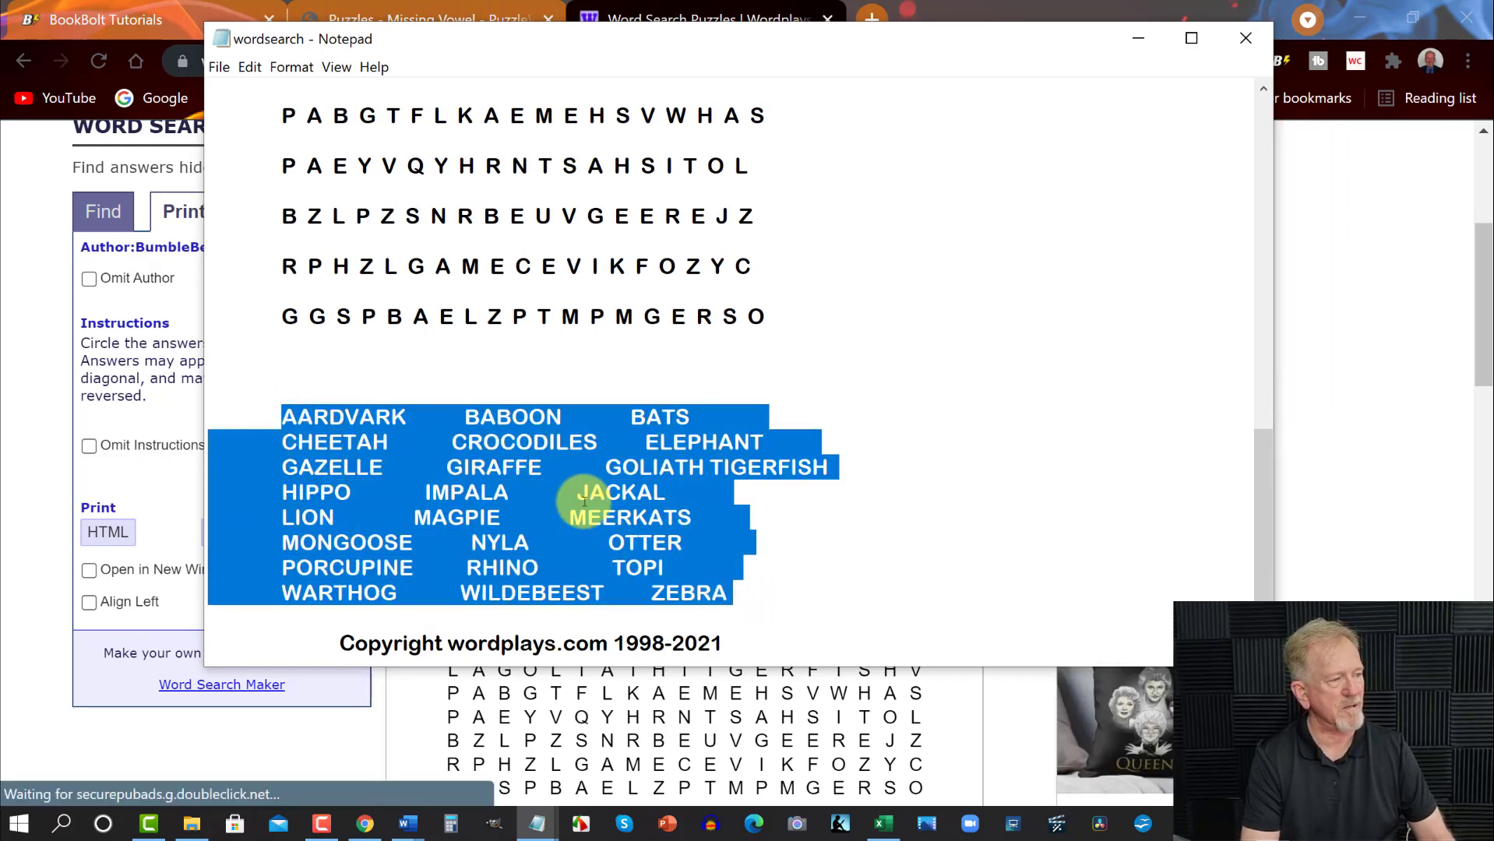
{"action": "right_click", "coordinate": [494, 458]}
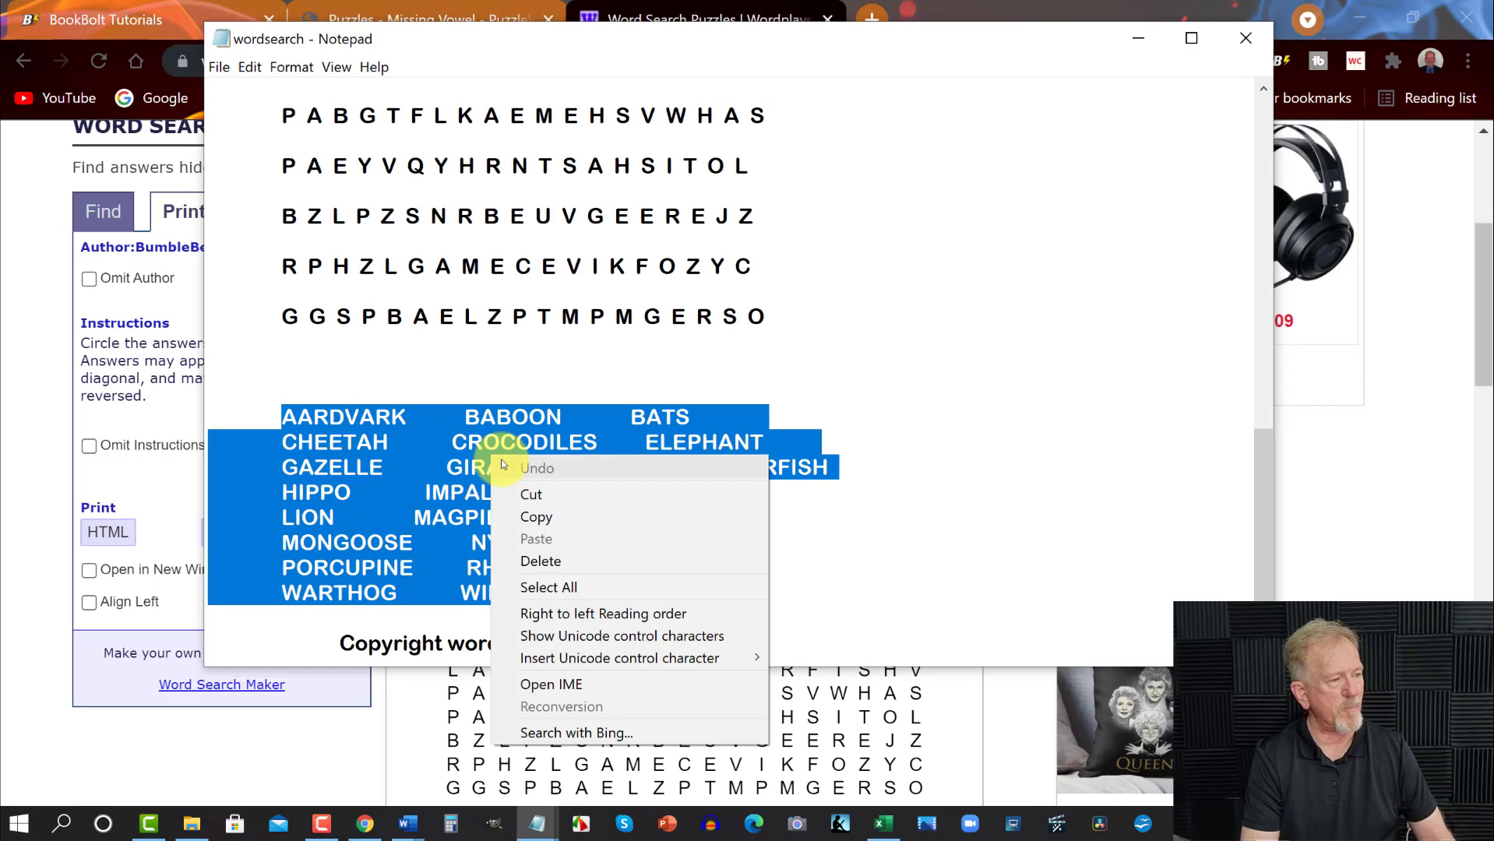
{"action": "left_click", "coordinate": [538, 518]}
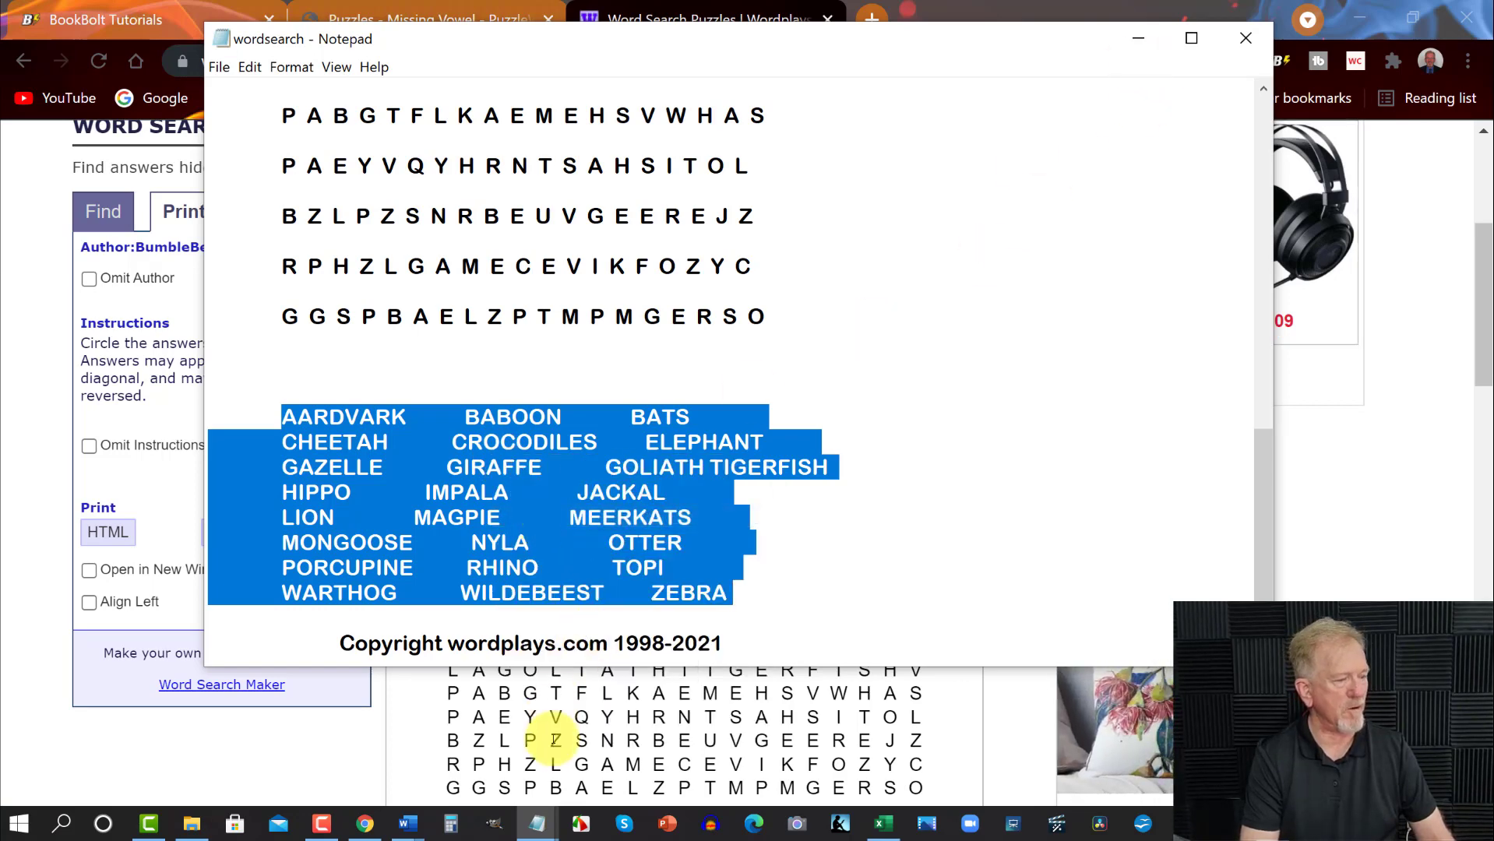
Switch to Word, create a new blank document and paste the copied animal word list into it
{"action": "mouse_move", "coordinate": [405, 823]}
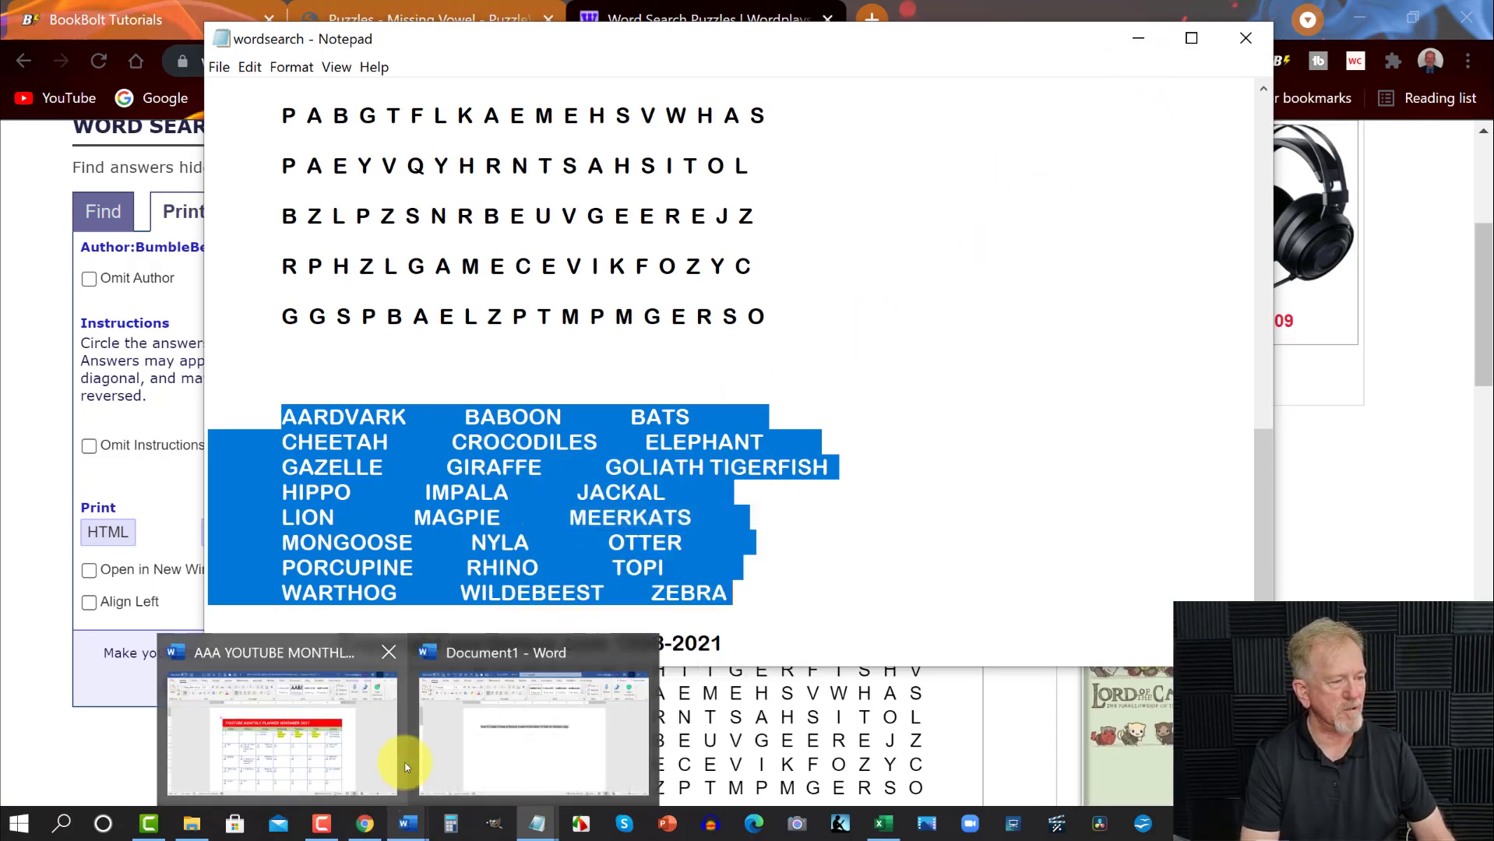
{"action": "left_click", "coordinate": [394, 690]}
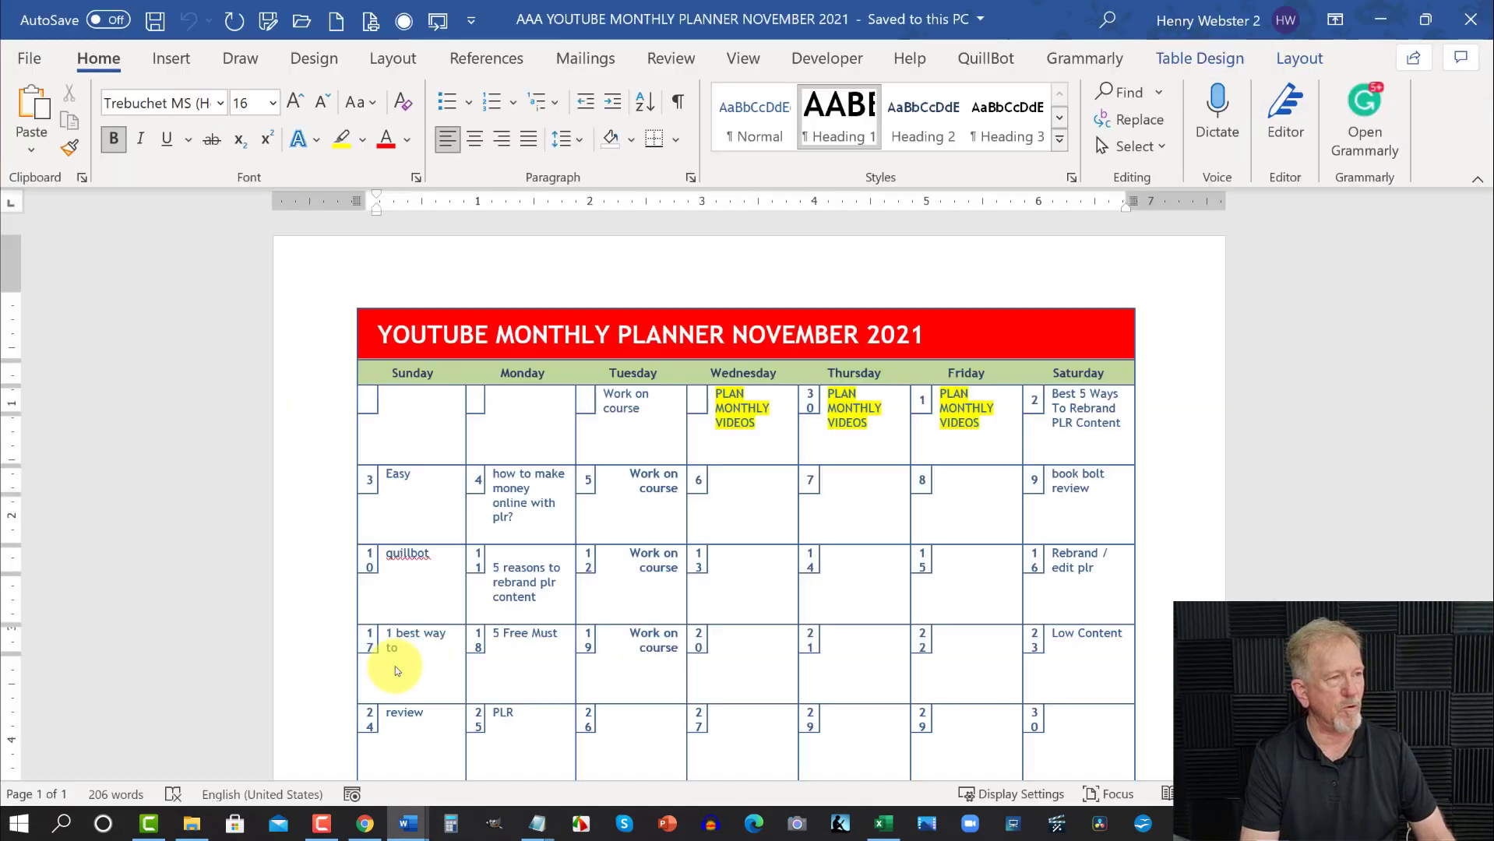
{"action": "left_click", "coordinate": [24, 62]}
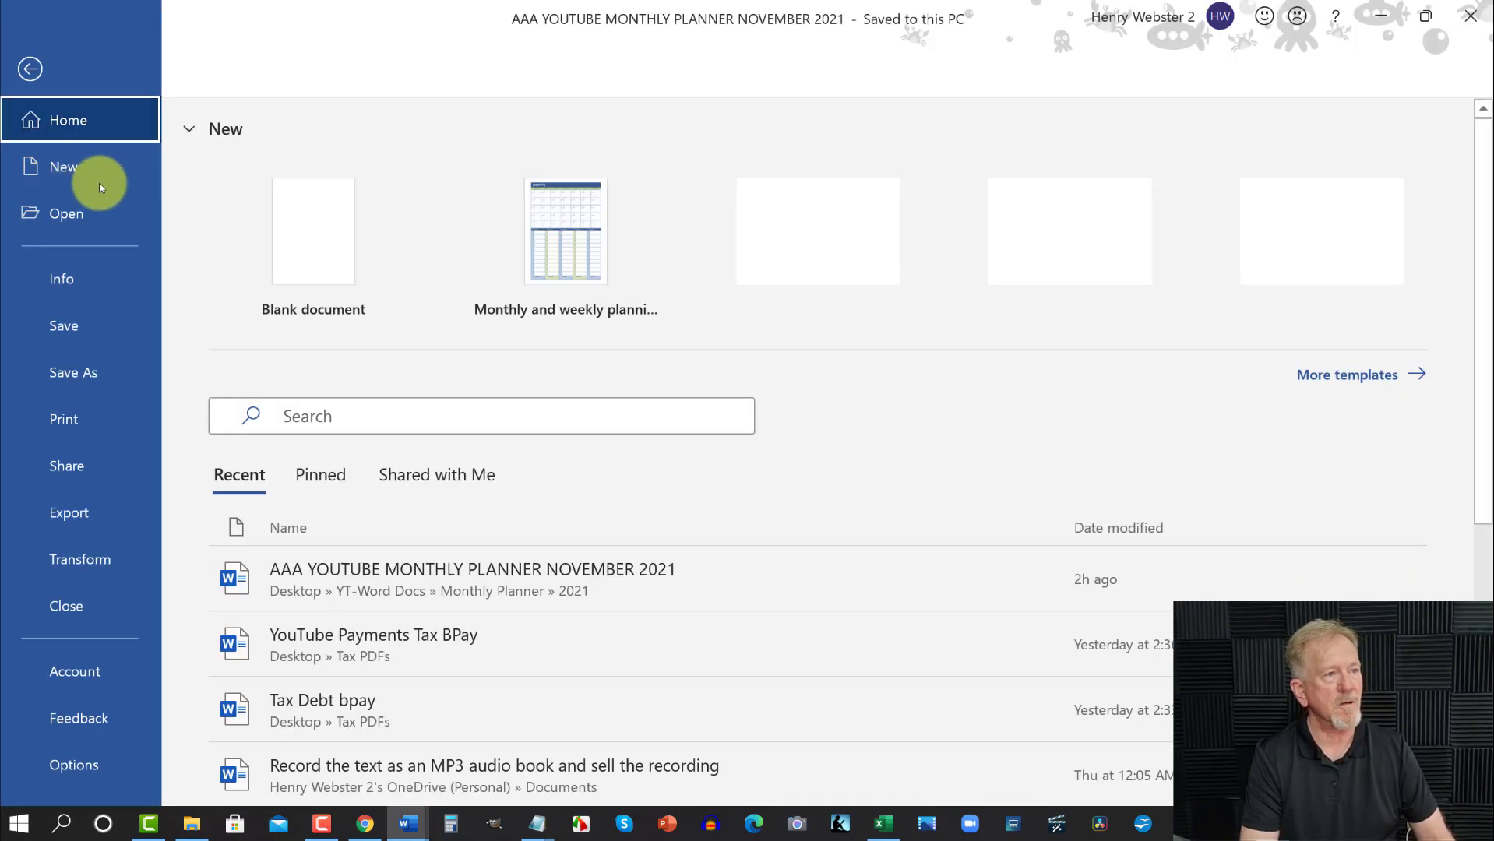
{"action": "left_click", "coordinate": [312, 242]}
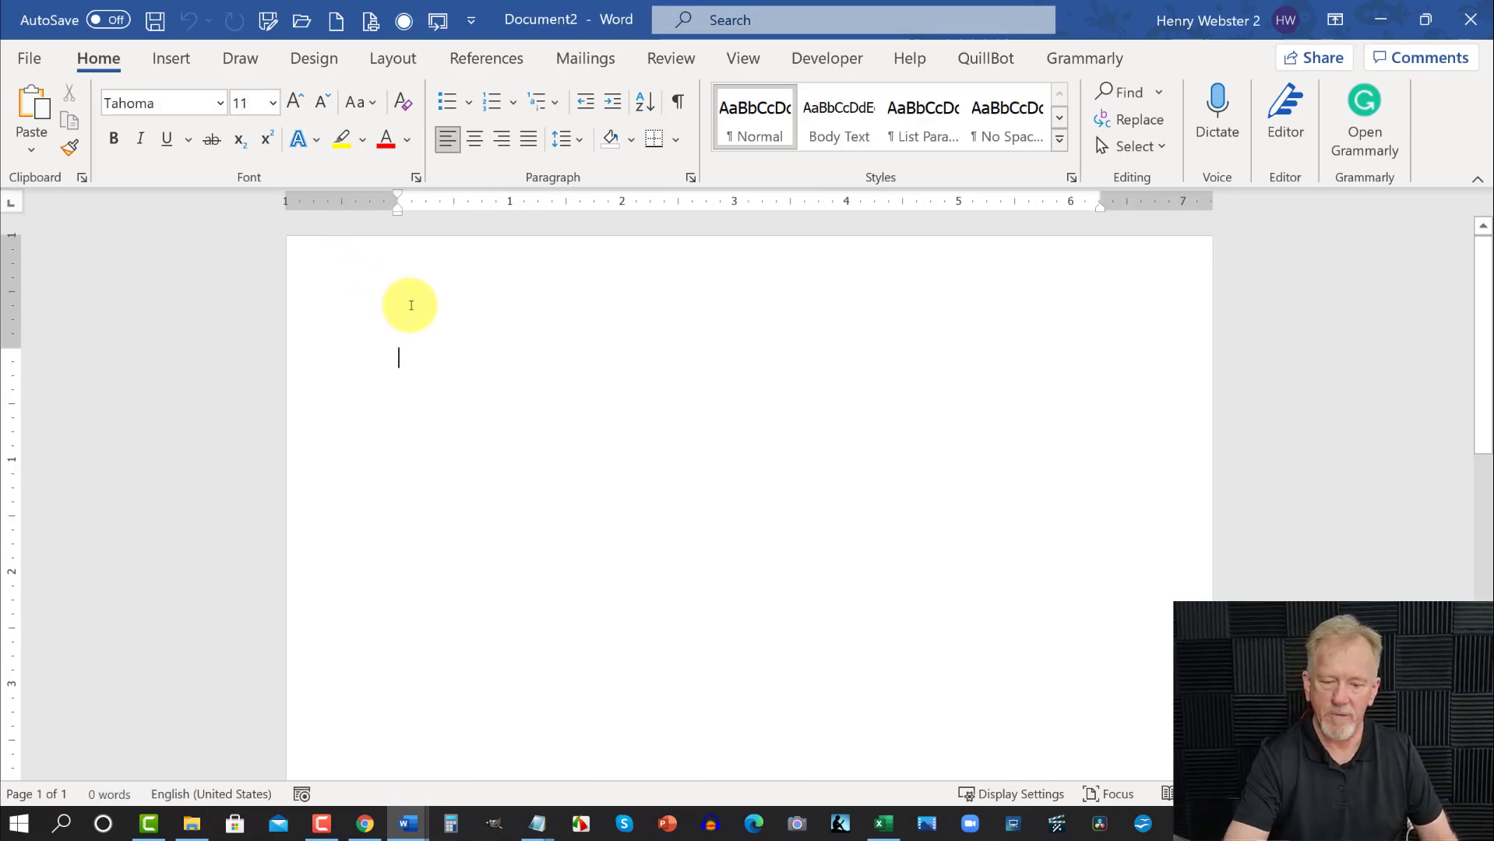
{"action": "key", "text": "ctrl+v"}
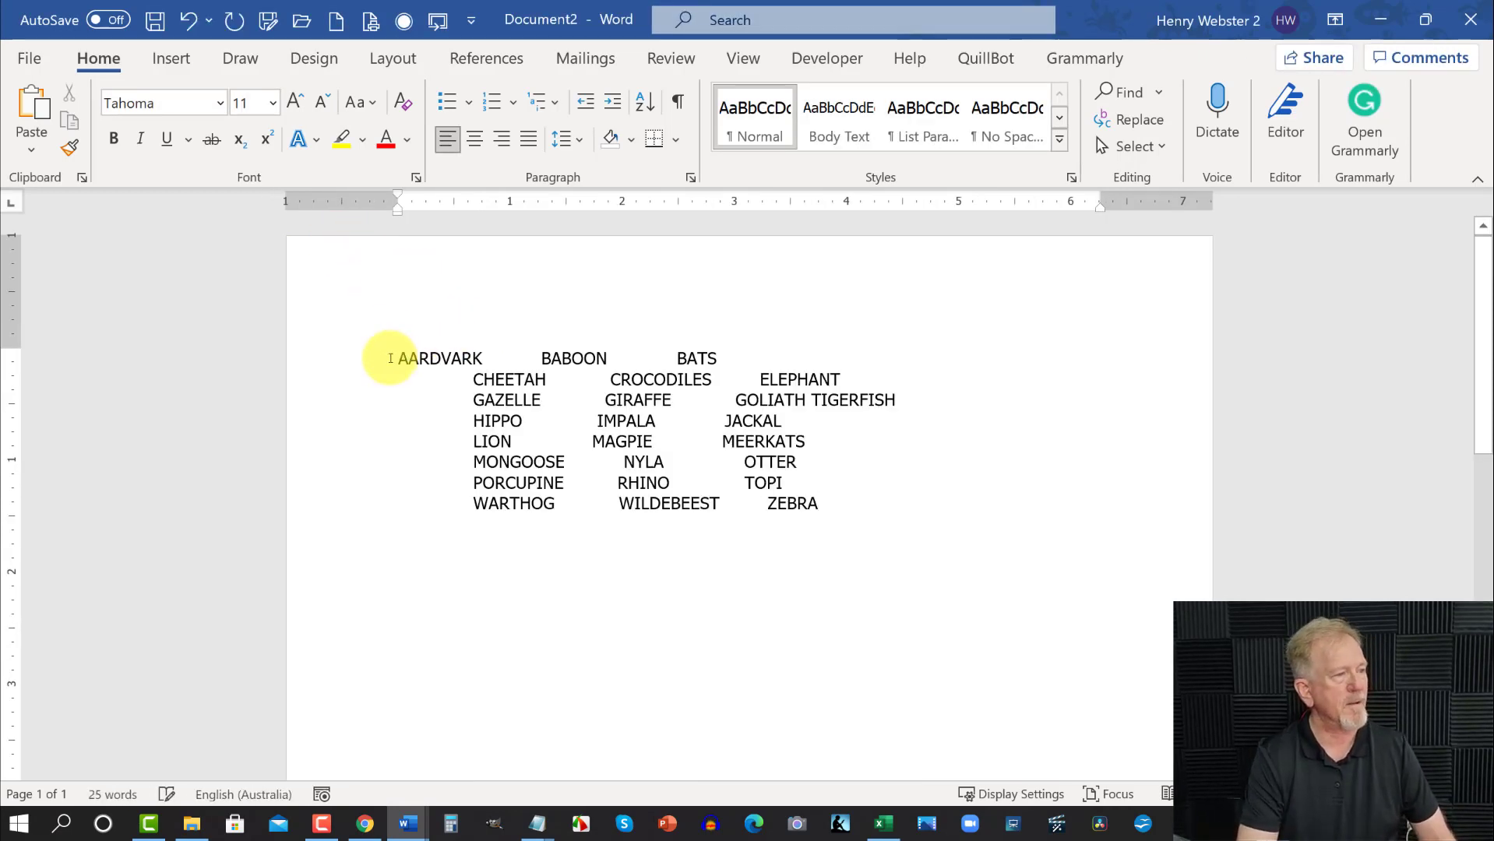
Apply numbering to the pasted words and move BABOON and BATS onto their own numbered lines
{"action": "left_click_drag", "start_coordinate": [395, 358], "coordinate": [828, 534]}
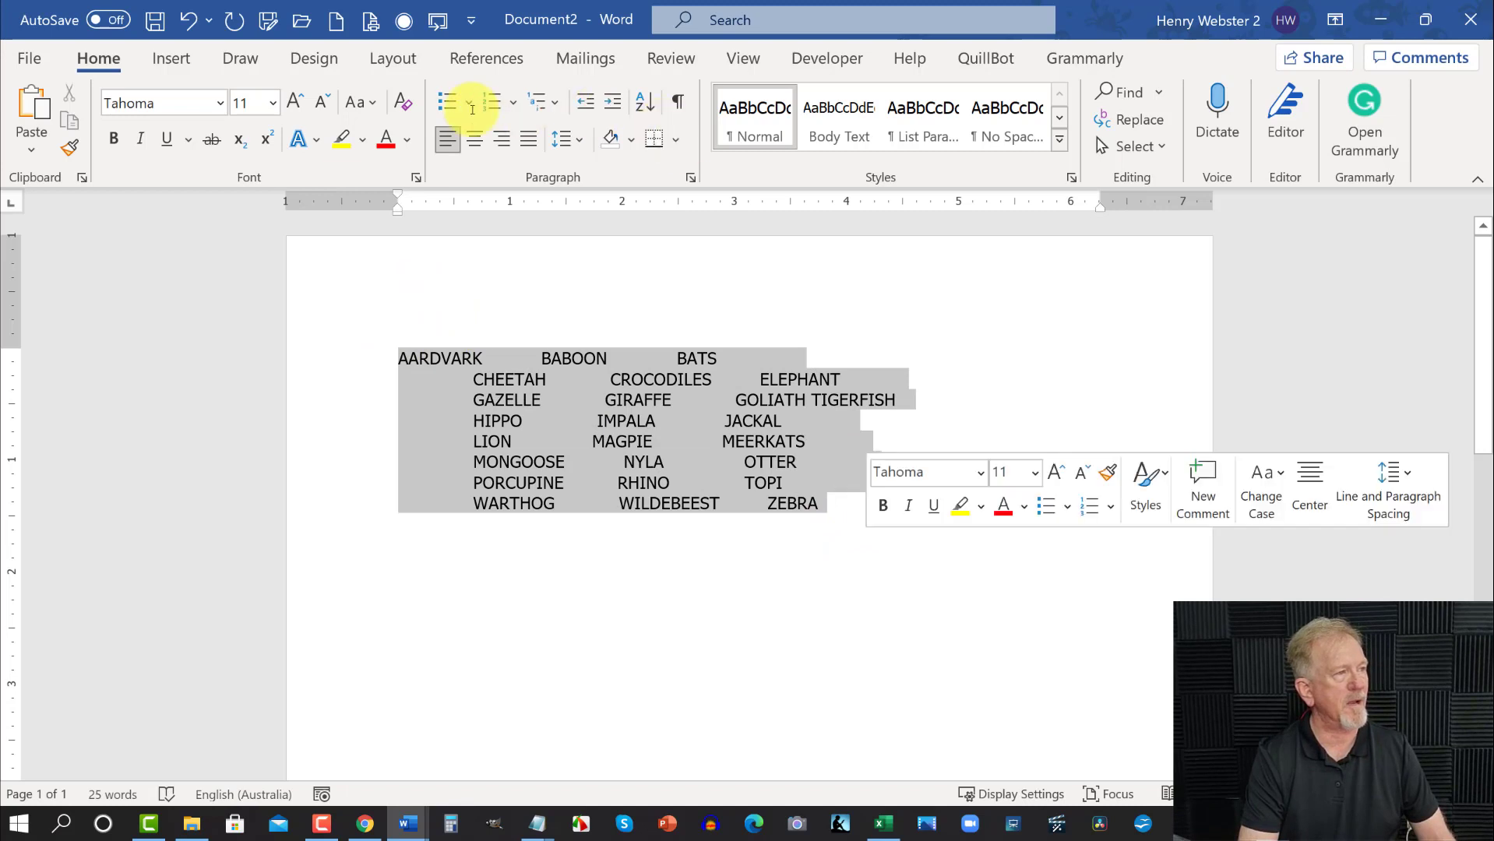
{"action": "left_click", "coordinate": [486, 104]}
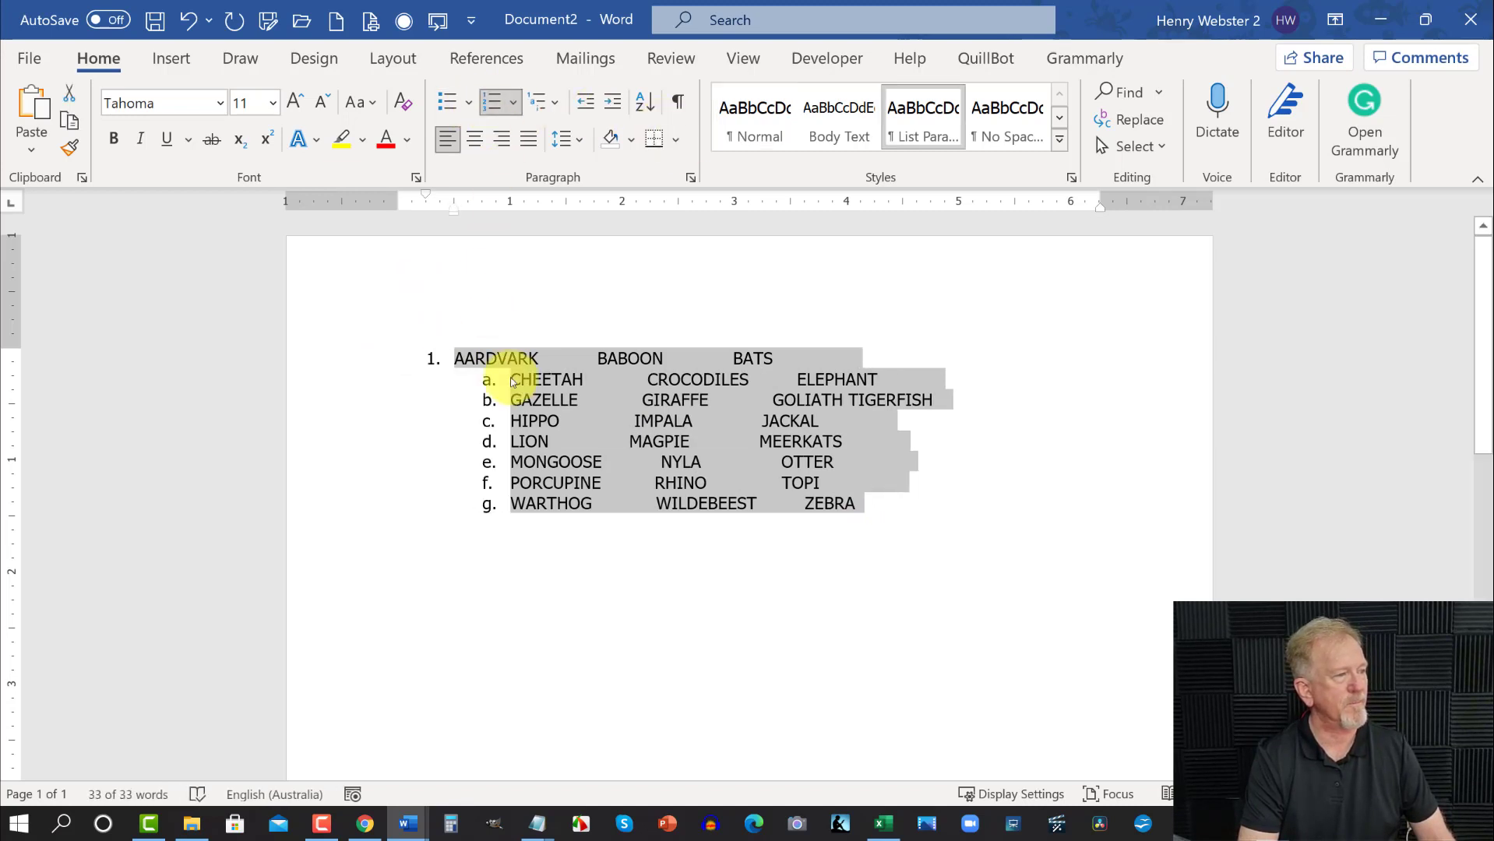
{"action": "left_click", "coordinate": [599, 357]}
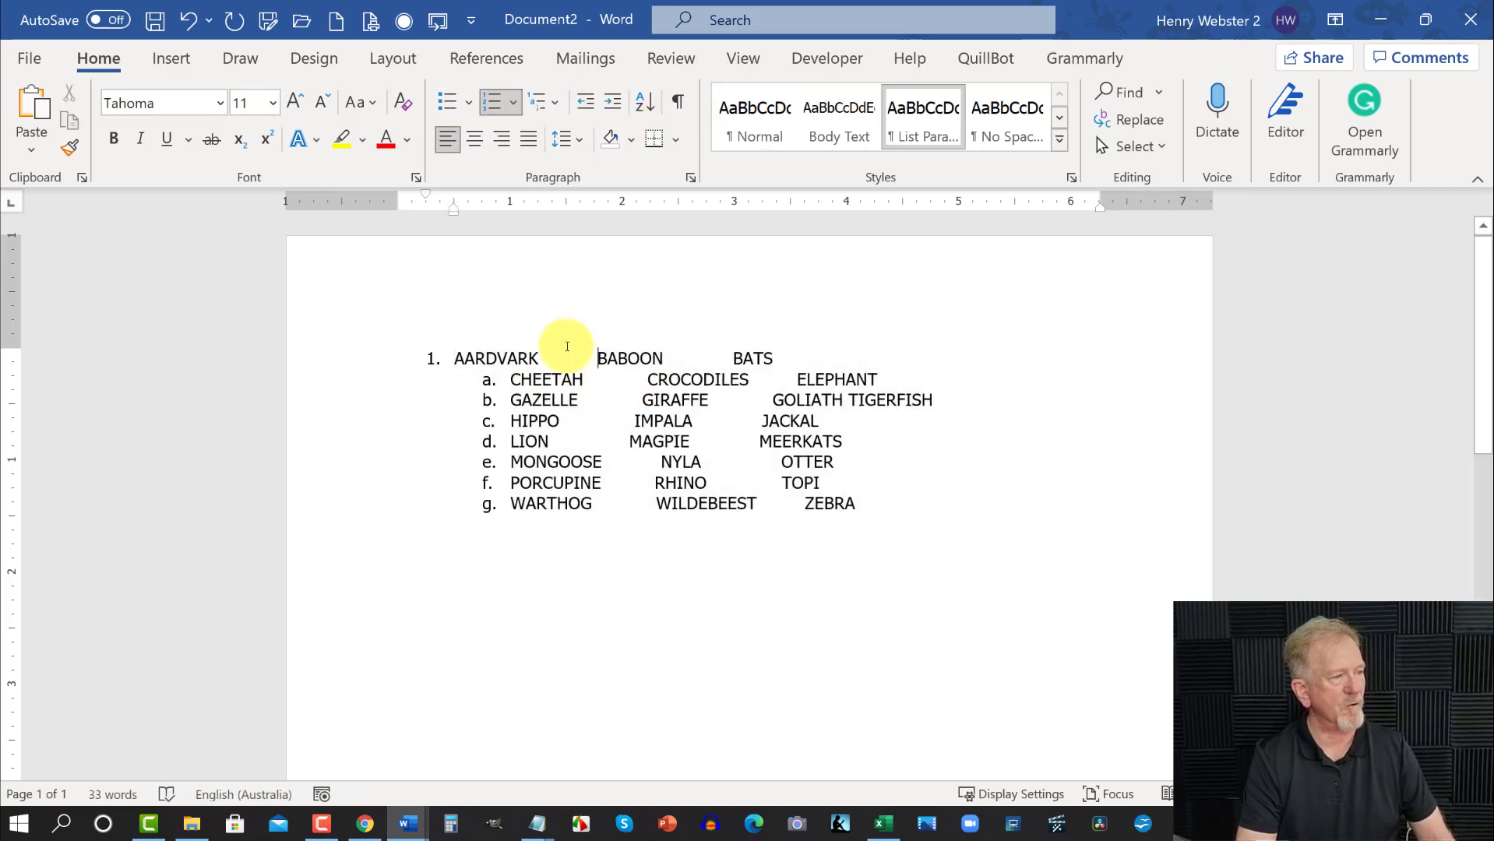
{"action": "key", "text": "Return"}
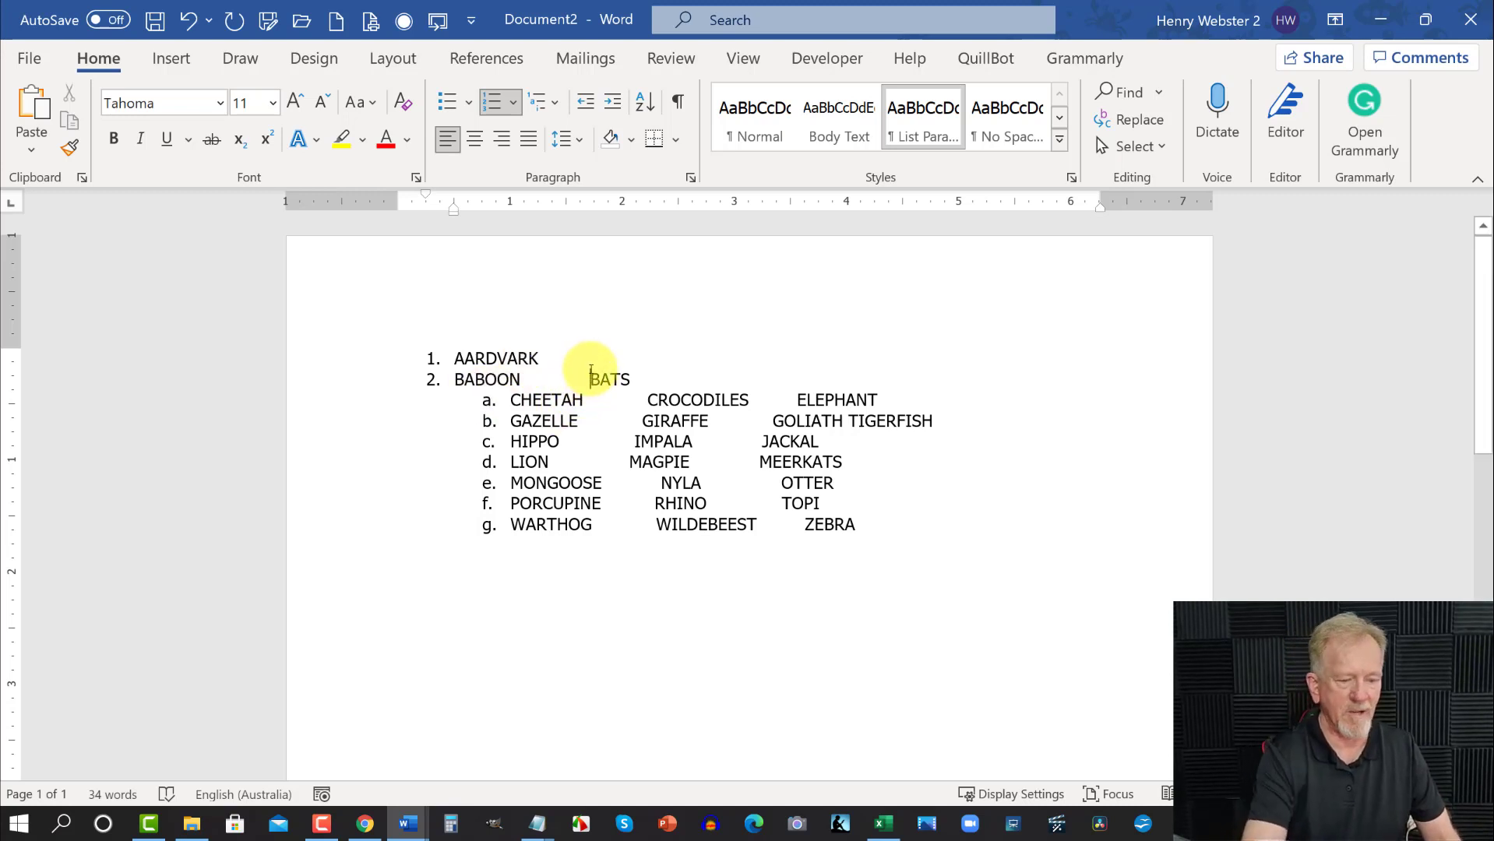
{"action": "key", "text": "Return"}
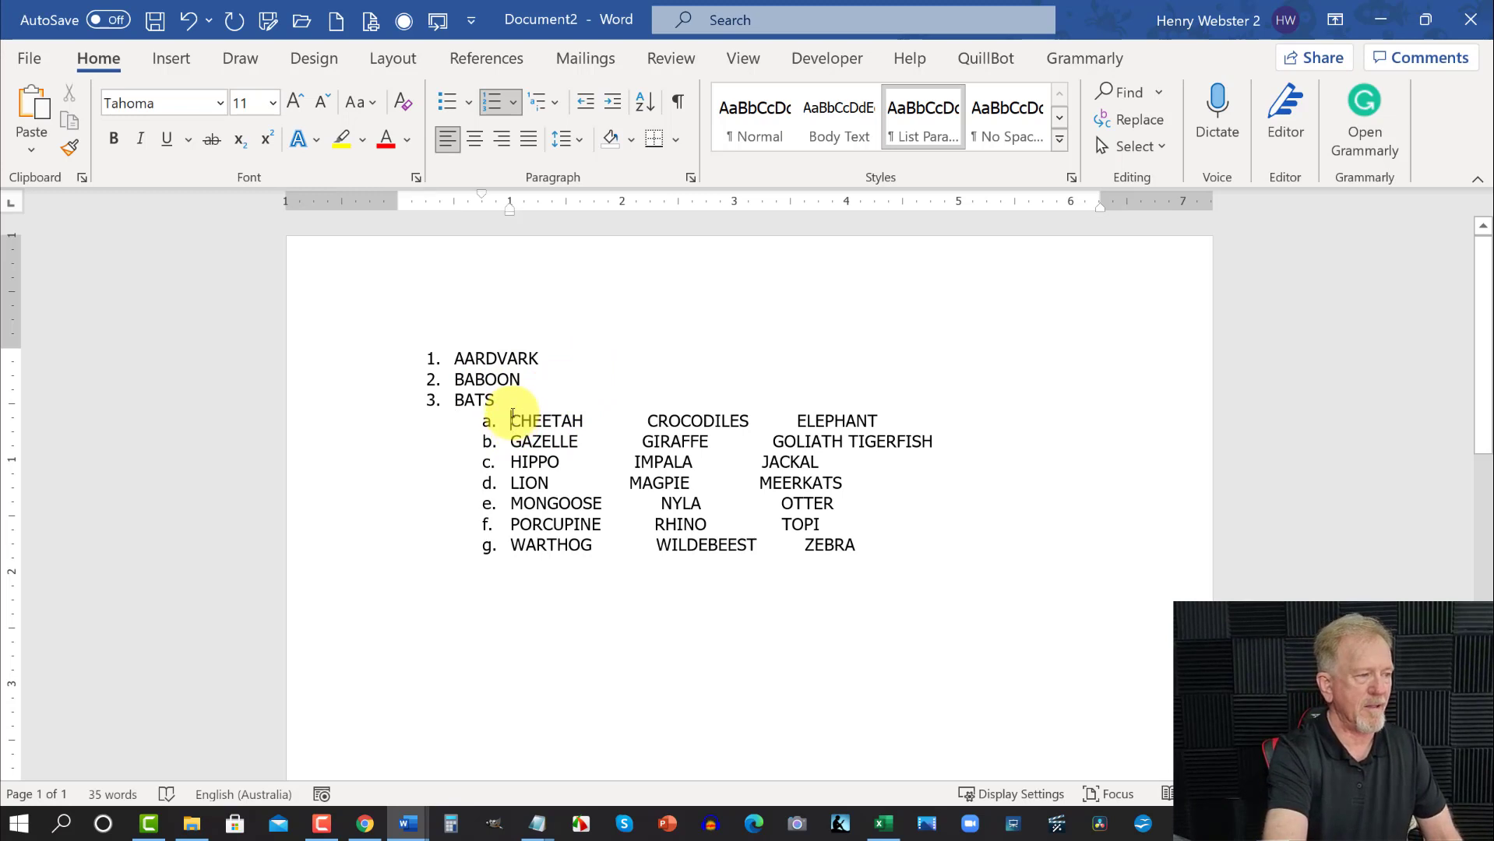
Promote CHEETAH out of the lettered sublevel and split the remaining words through ZEBRA onto separate numbered lines
{"action": "key", "text": "BackSpace"}
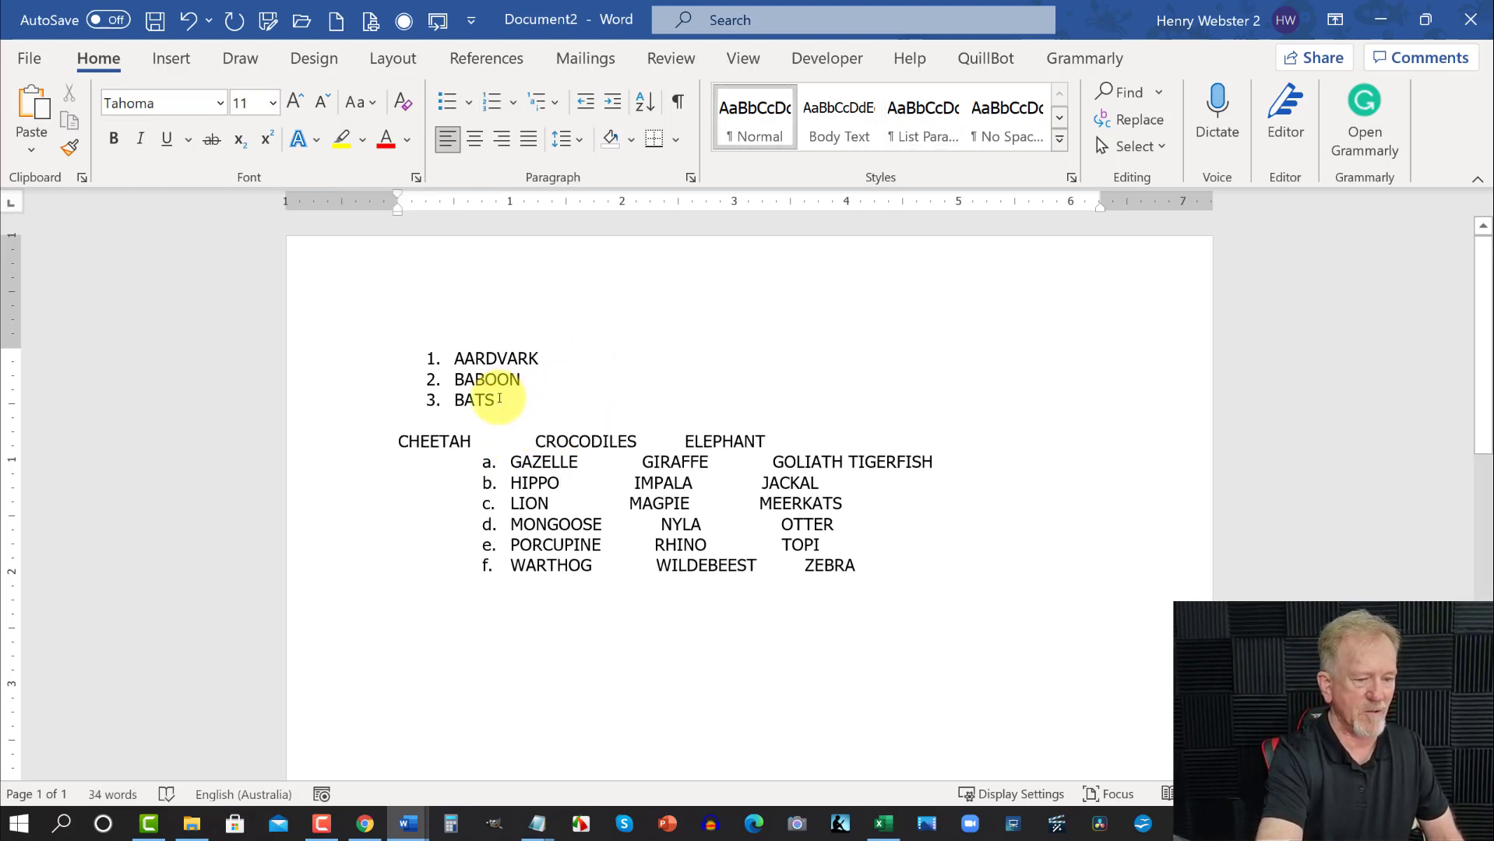
{"action": "key", "text": "BackSpace"}
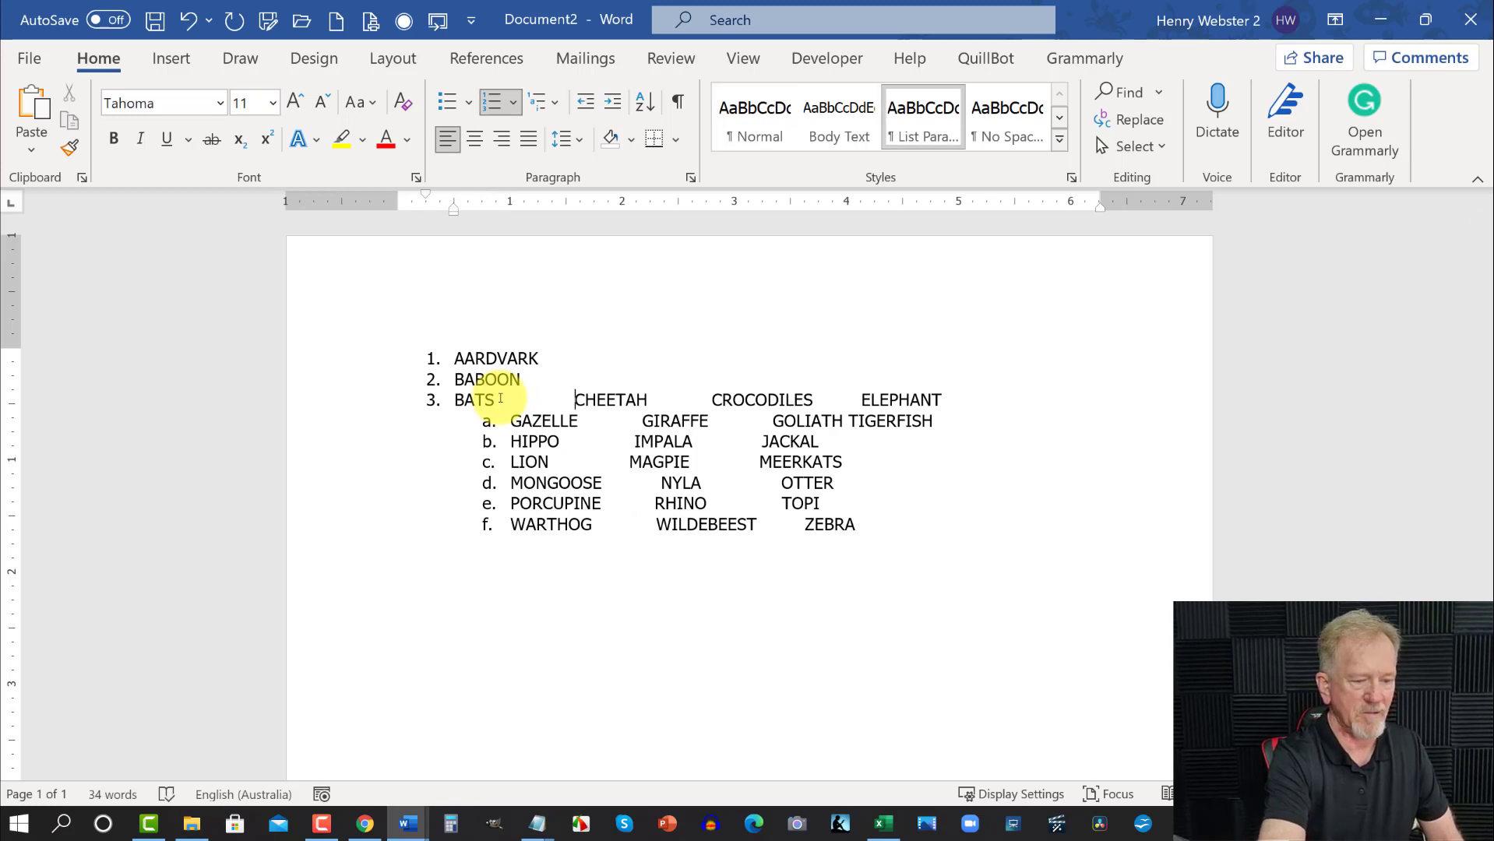
{"action": "key", "text": "Return"}
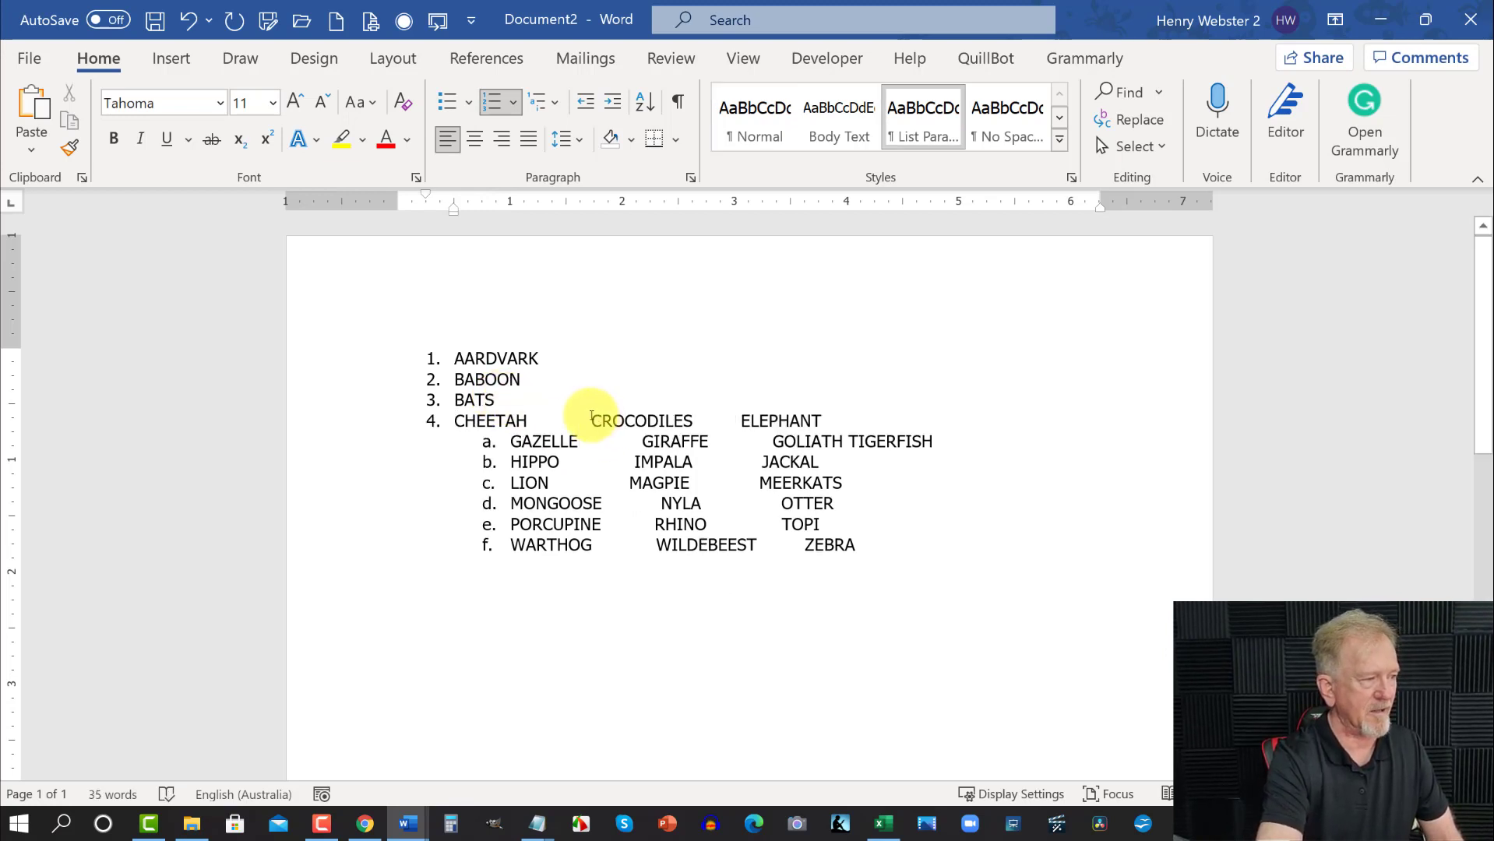
{"action": "key", "text": "Return"}
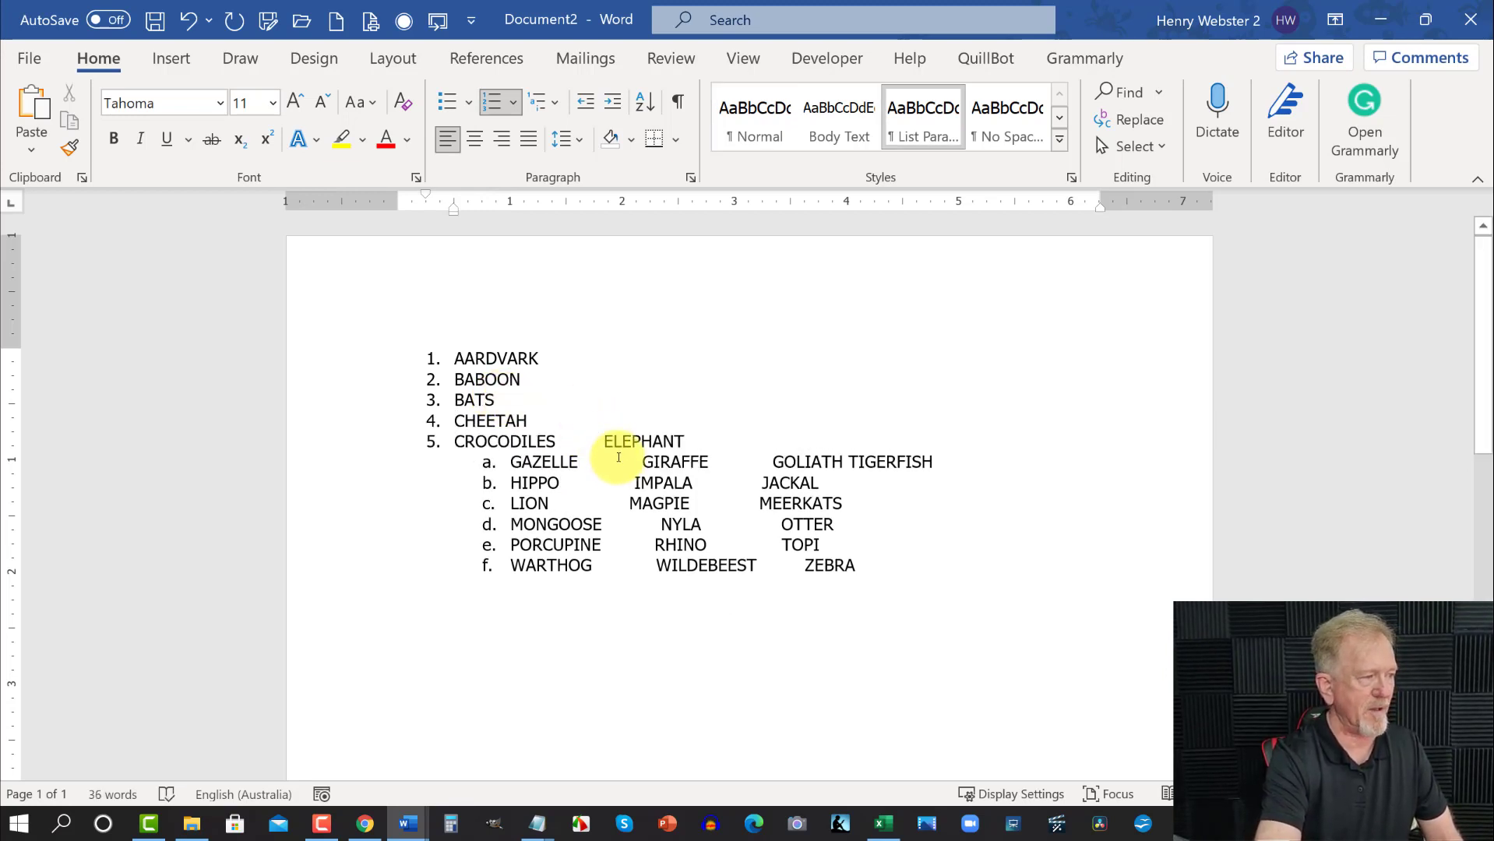
{"action": "key", "text": "Return"}
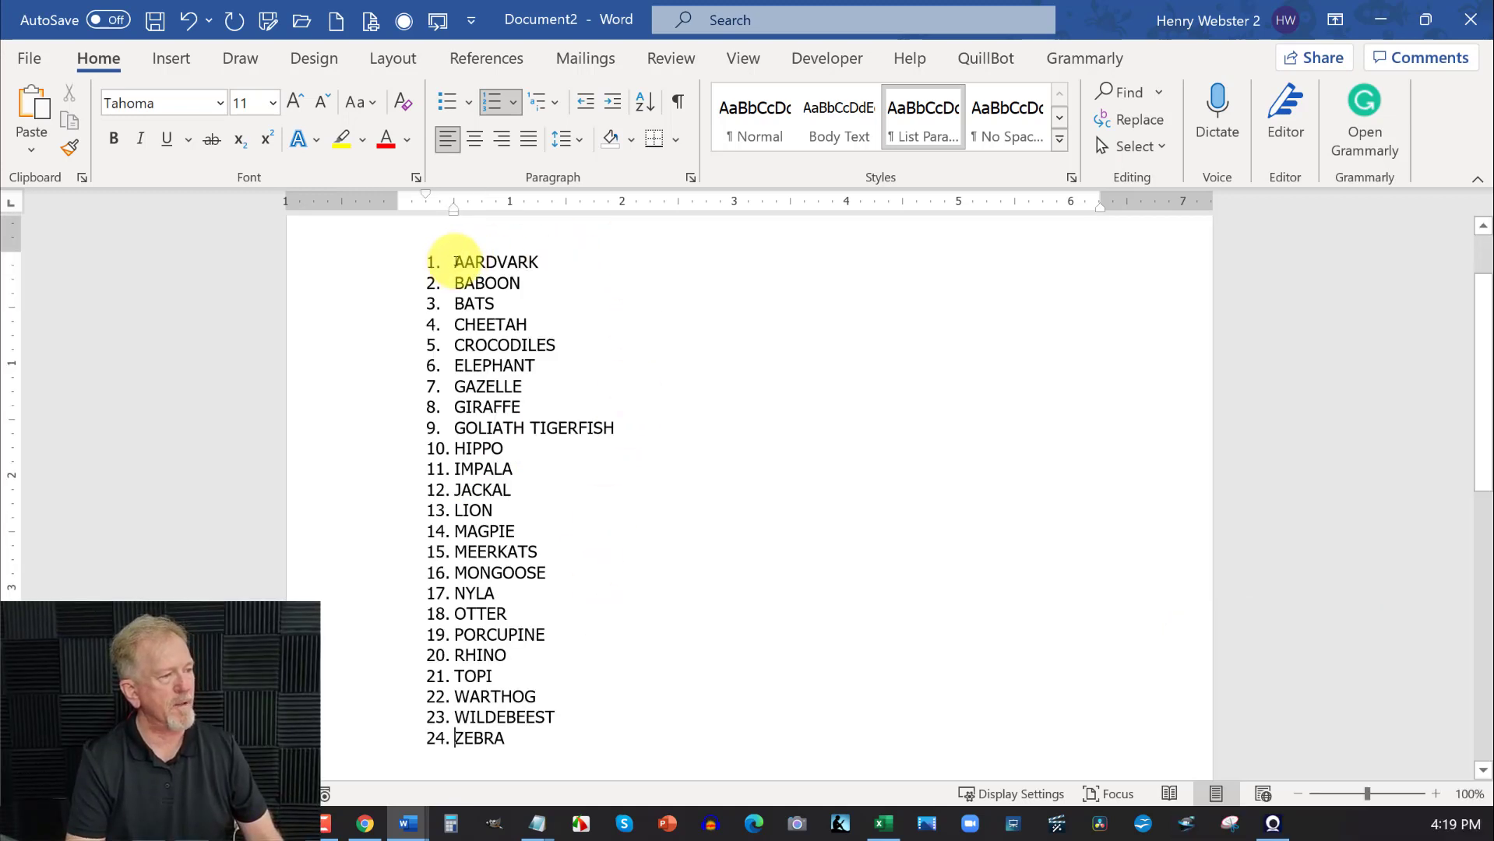
Remove the numbering from the entire animal list, leaving one plain word per line
{"action": "left_click_drag", "start_coordinate": [455, 262], "coordinate": [701, 667]}
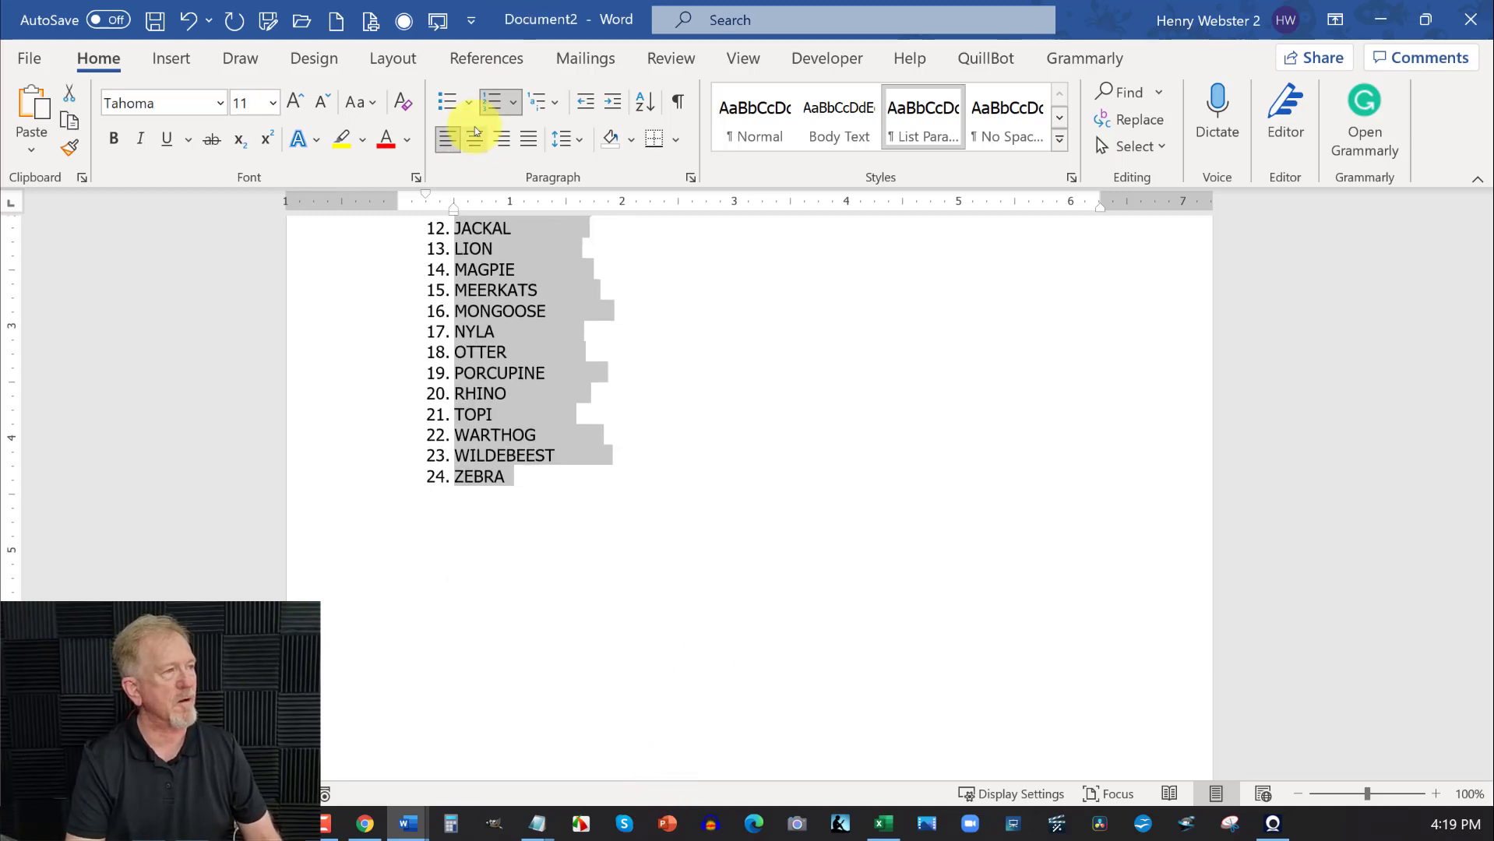
{"action": "left_click", "coordinate": [485, 102]}
{"action": "scroll", "coordinate": [627, 337], "scroll_direction": "up", "scroll_amount": 5}
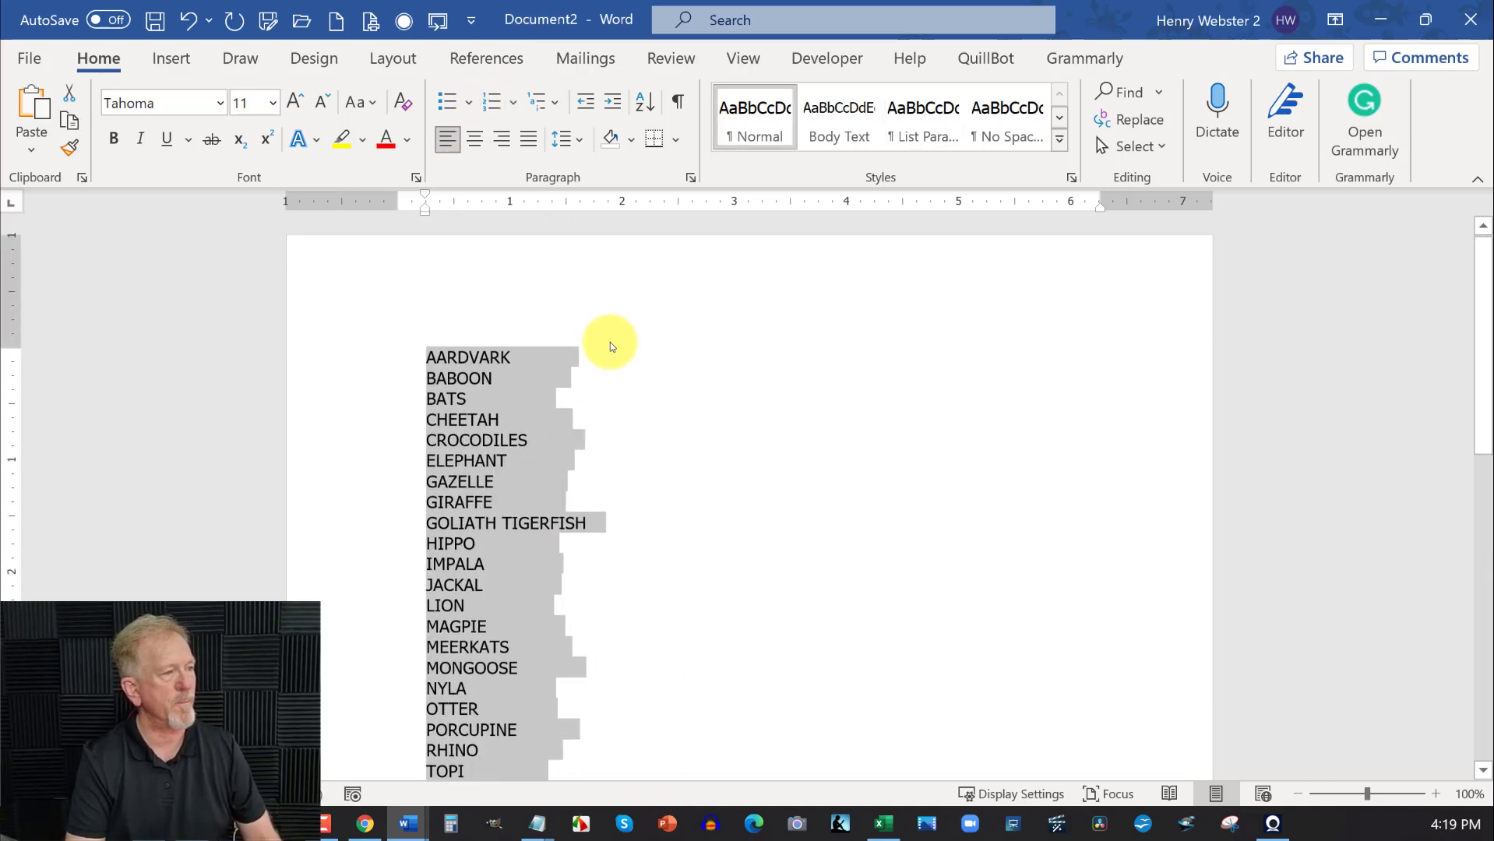
{"action": "left_click", "coordinate": [430, 363]}
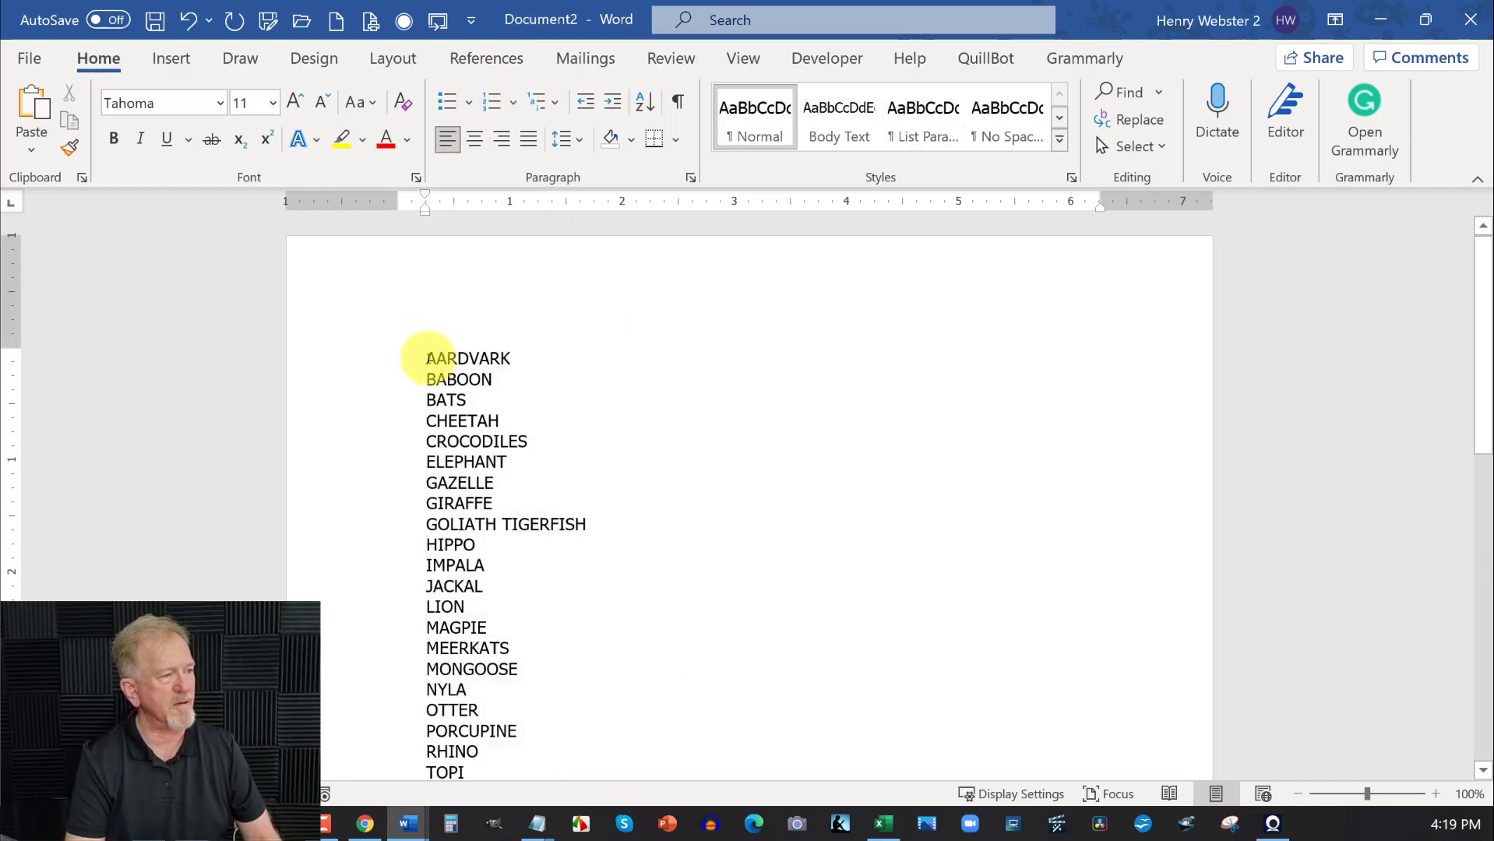
Copy the animal words AARDVARK through HIPPO and minimize the open Word and Notepad windows
{"action": "left_click_drag", "start_coordinate": [430, 359], "coordinate": [593, 542]}
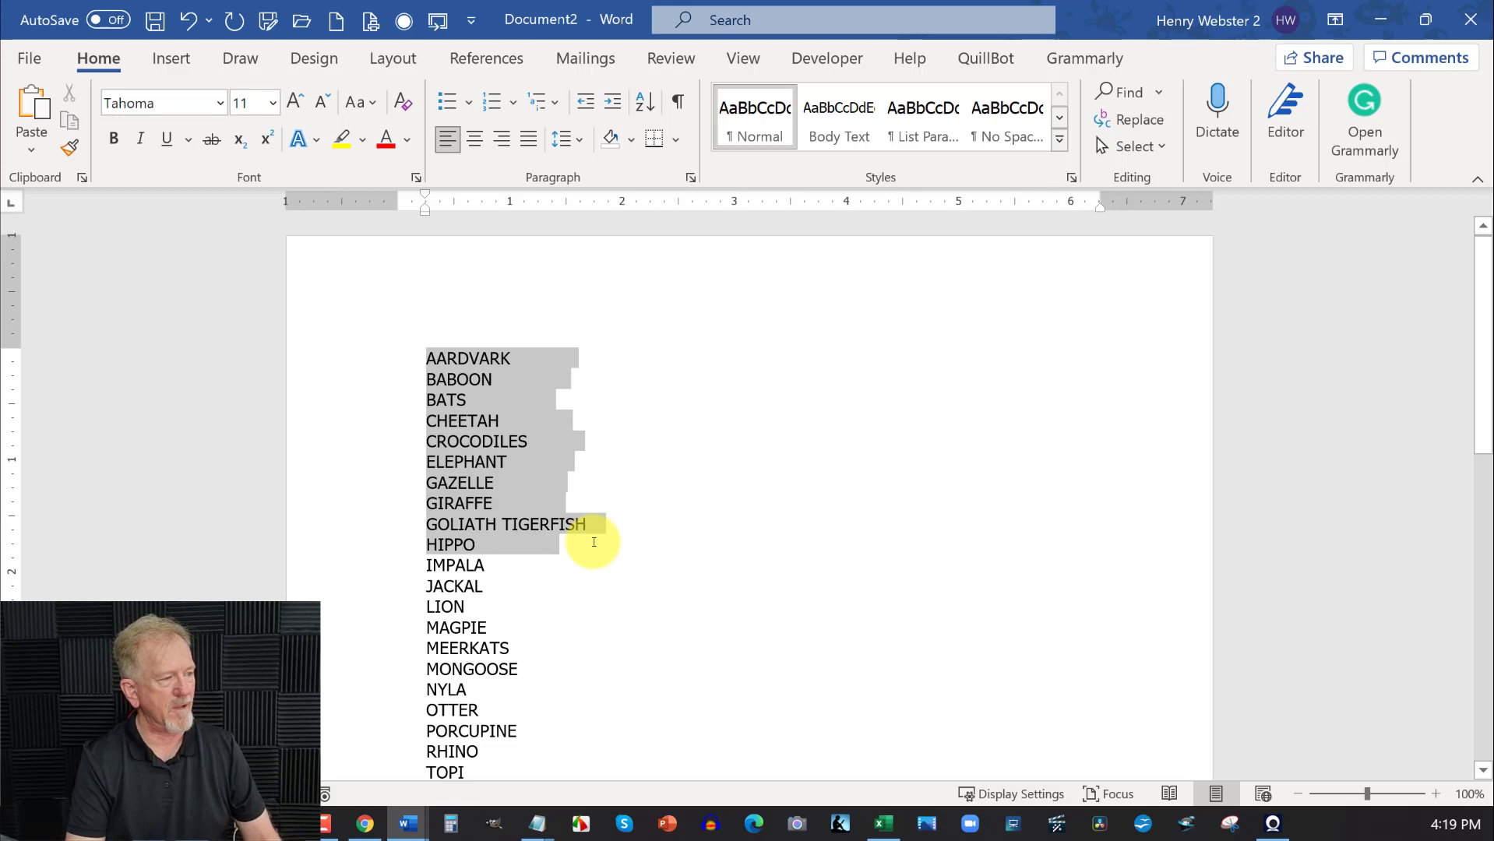
{"action": "right_click", "coordinate": [462, 426]}
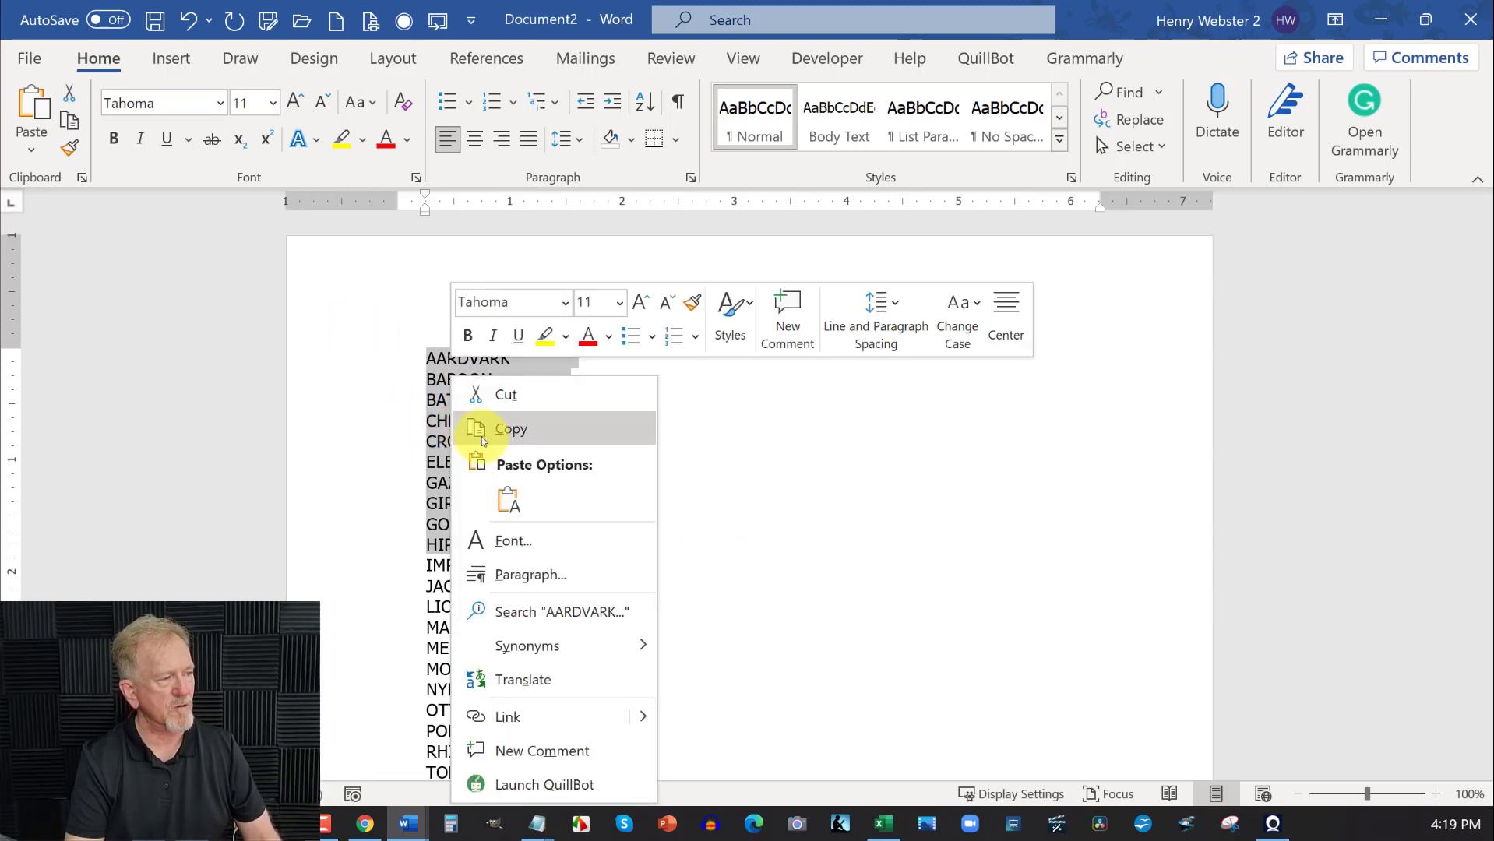
{"action": "left_click", "coordinate": [504, 430]}
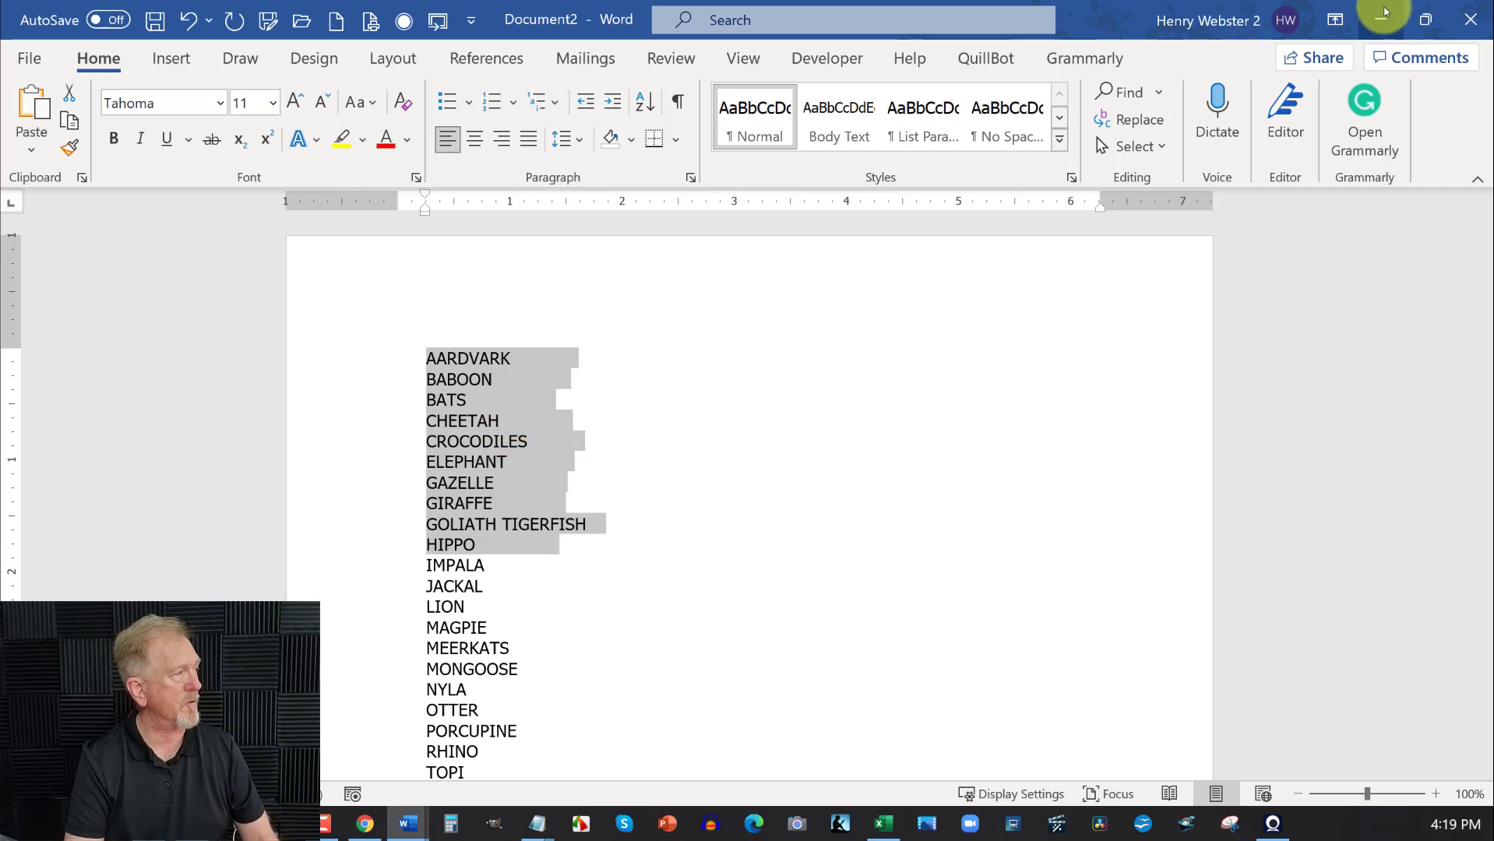
{"action": "left_click", "coordinate": [1385, 11]}
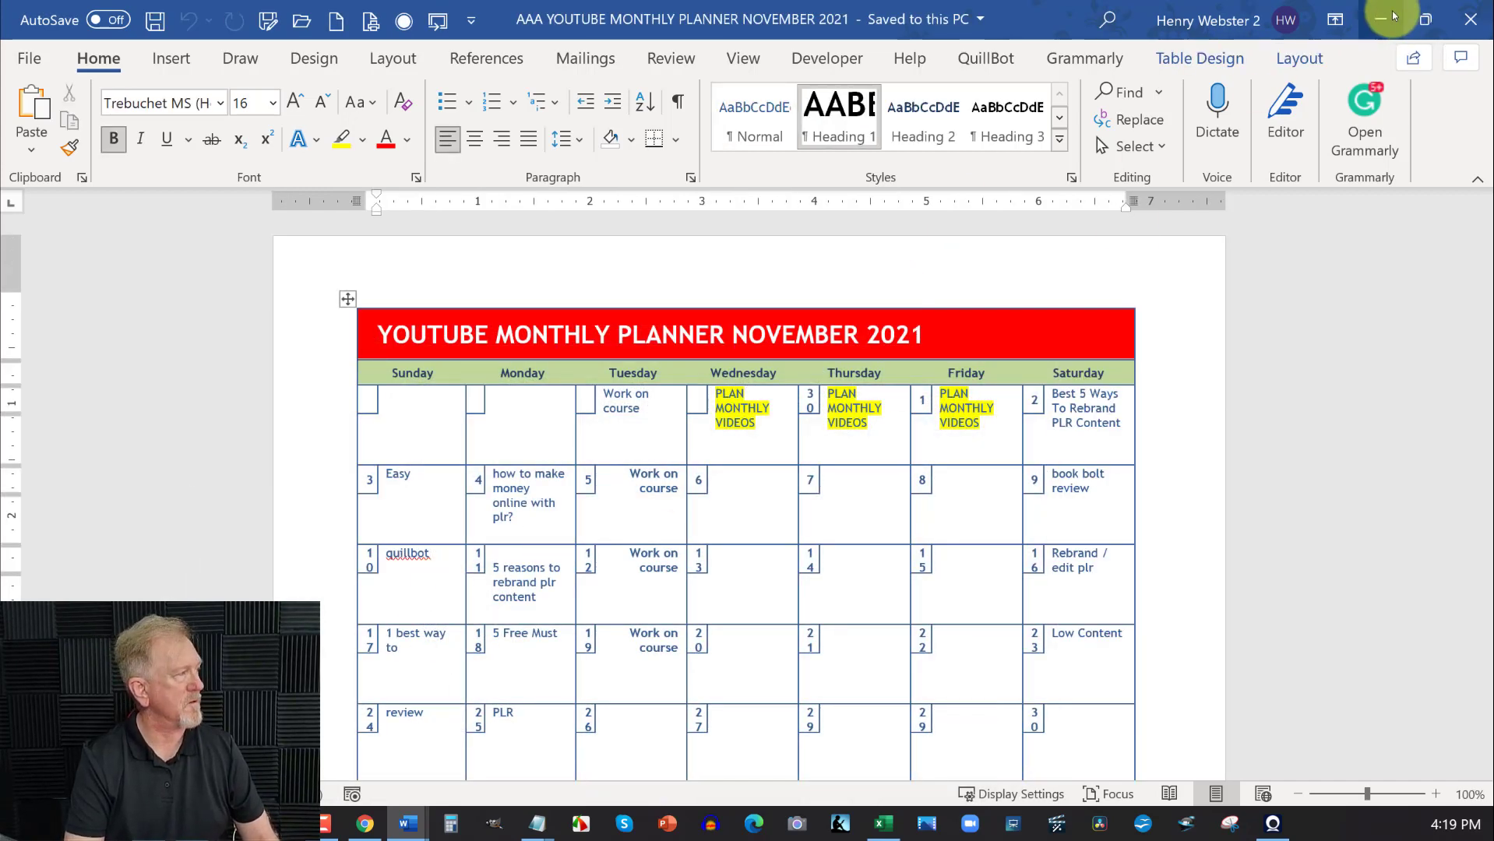
{"action": "left_click", "coordinate": [1384, 14]}
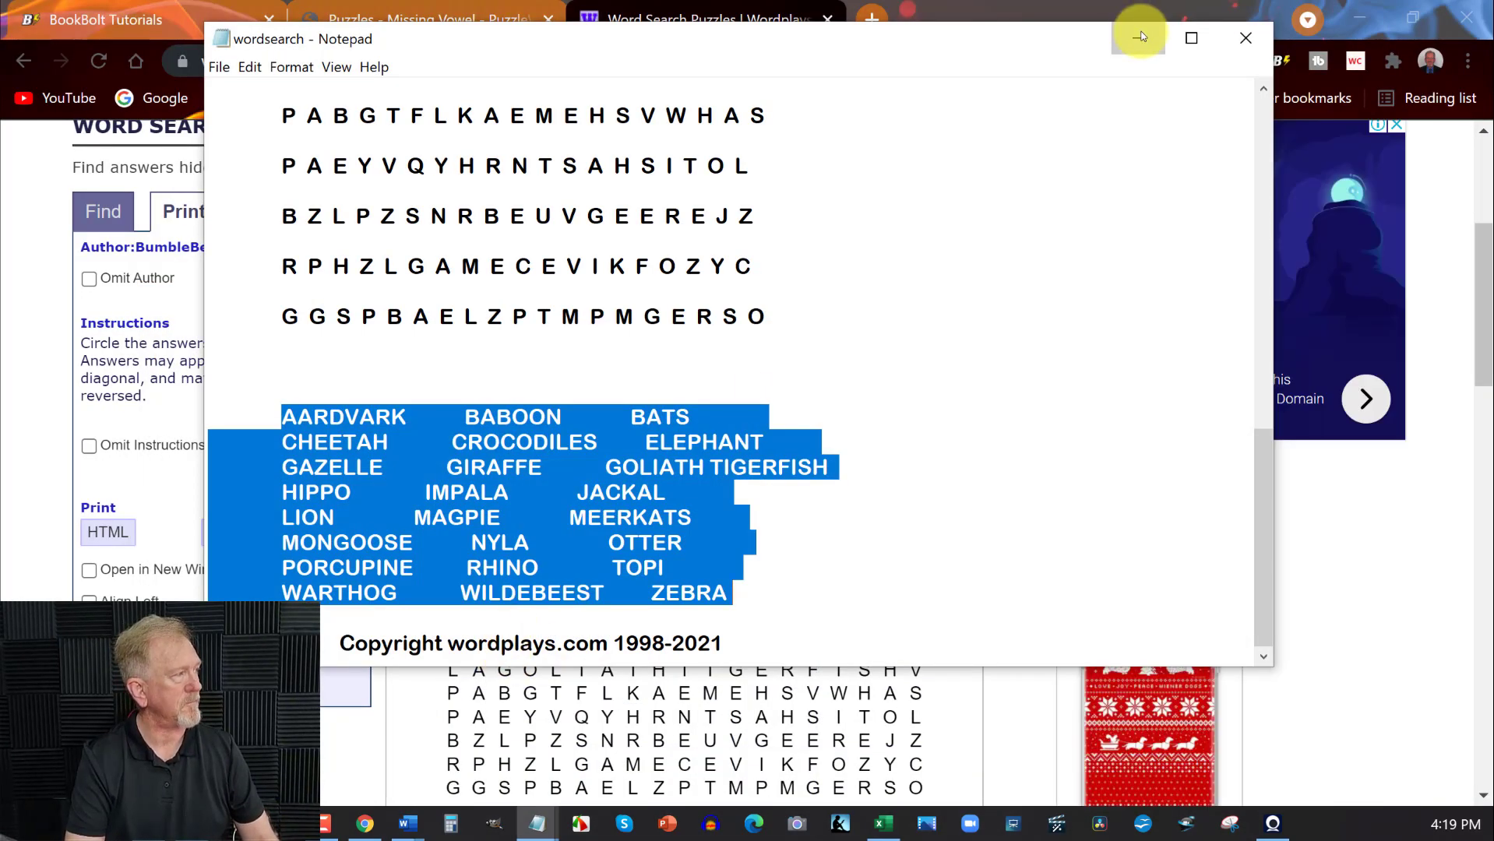
{"action": "left_click", "coordinate": [1140, 36]}
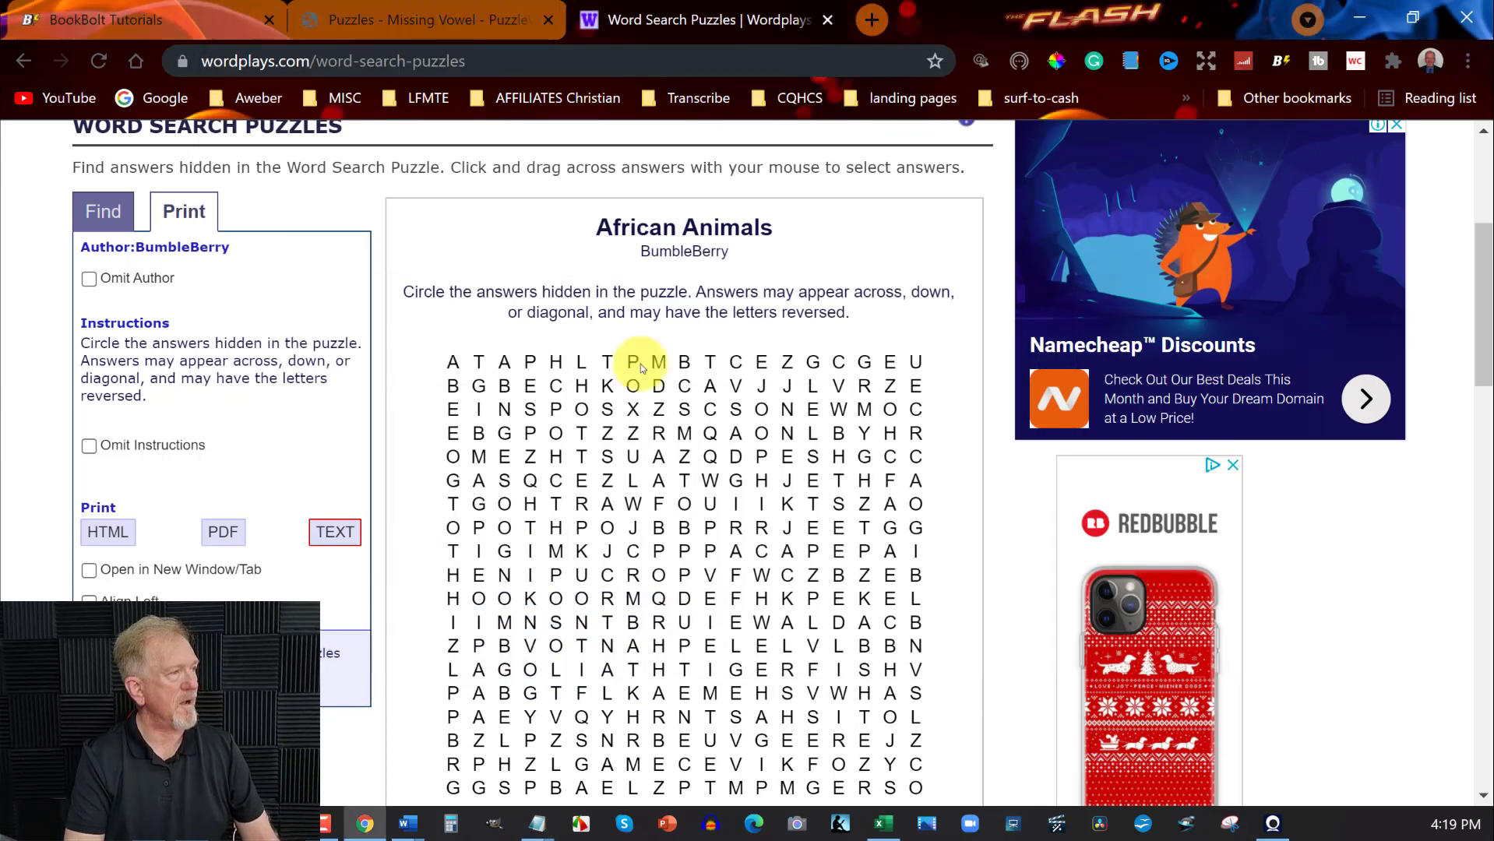
Switch to the missingvowel_example workbook in Excel, paste the copied words from cell A67 down, and select cell A78
{"action": "left_click", "coordinate": [881, 826]}
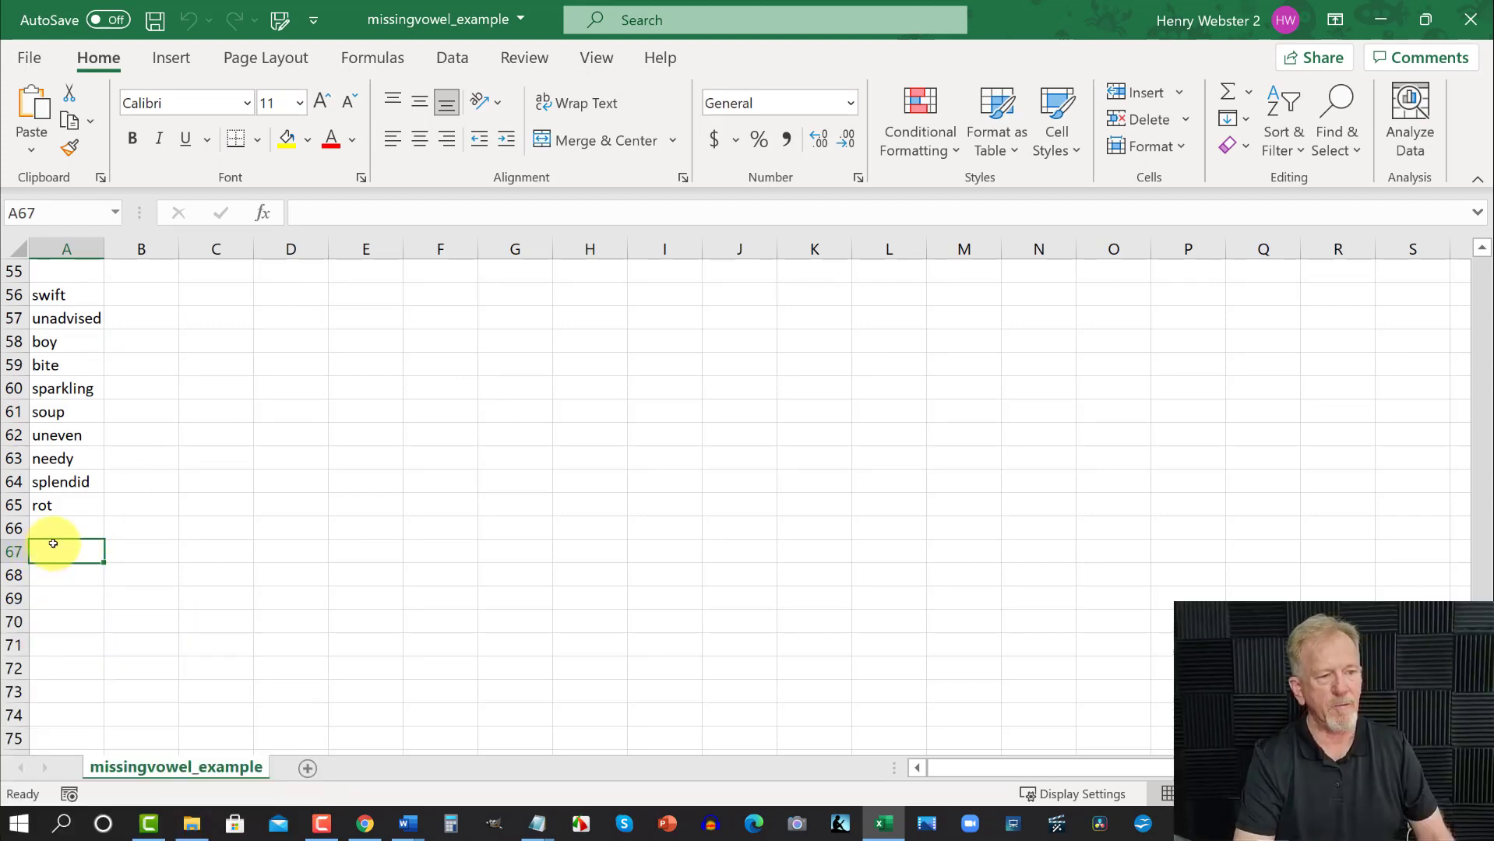
{"action": "key", "text": "ctrl+v"}
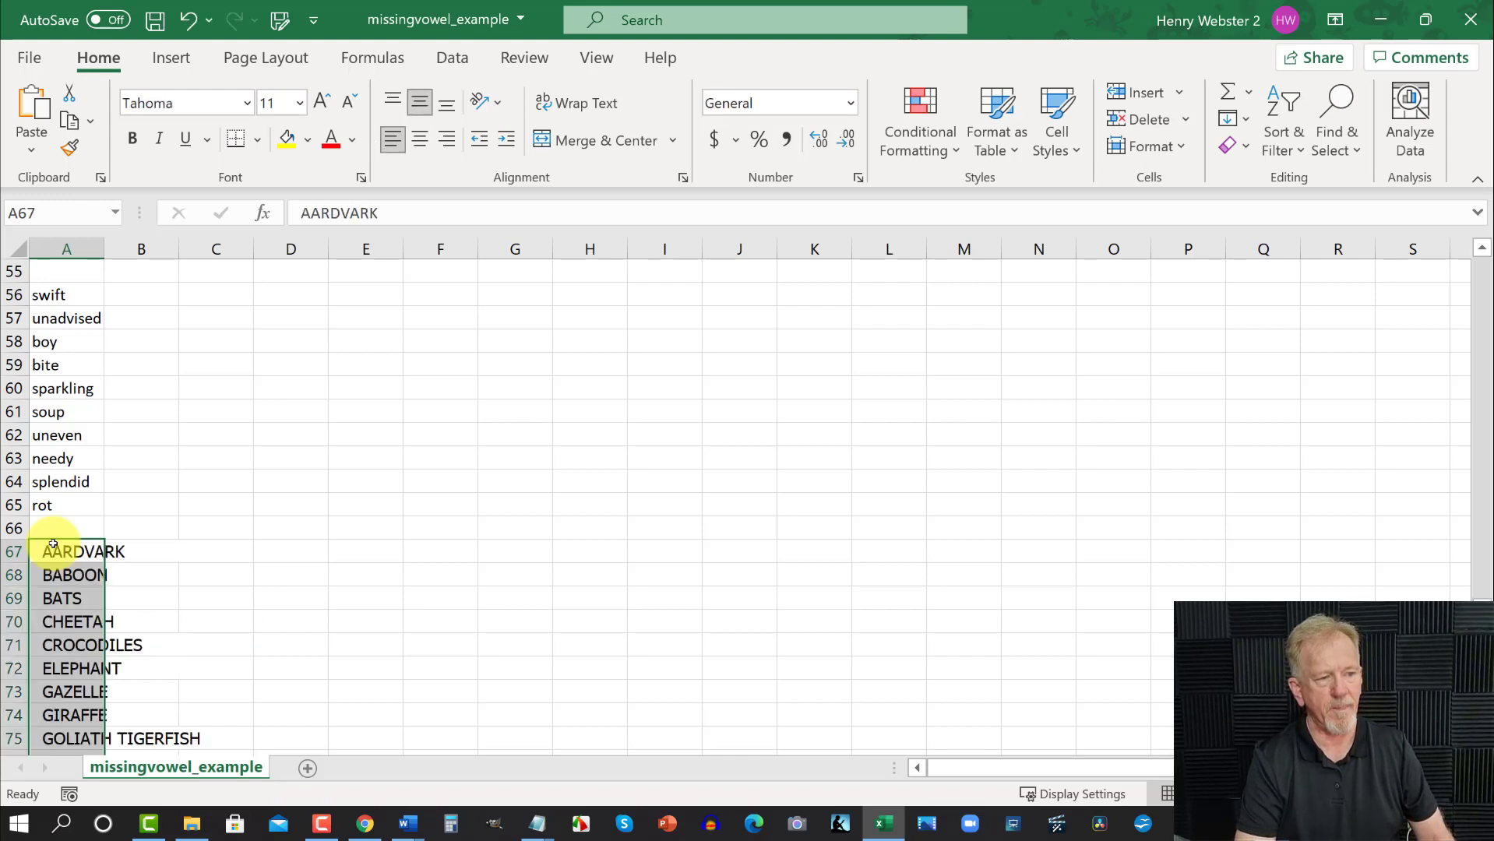
{"action": "scroll", "coordinate": [53, 544], "scroll_direction": "down", "scroll_amount": 2}
{"action": "scroll", "coordinate": [53, 544], "scroll_direction": "down", "scroll_amount": 1}
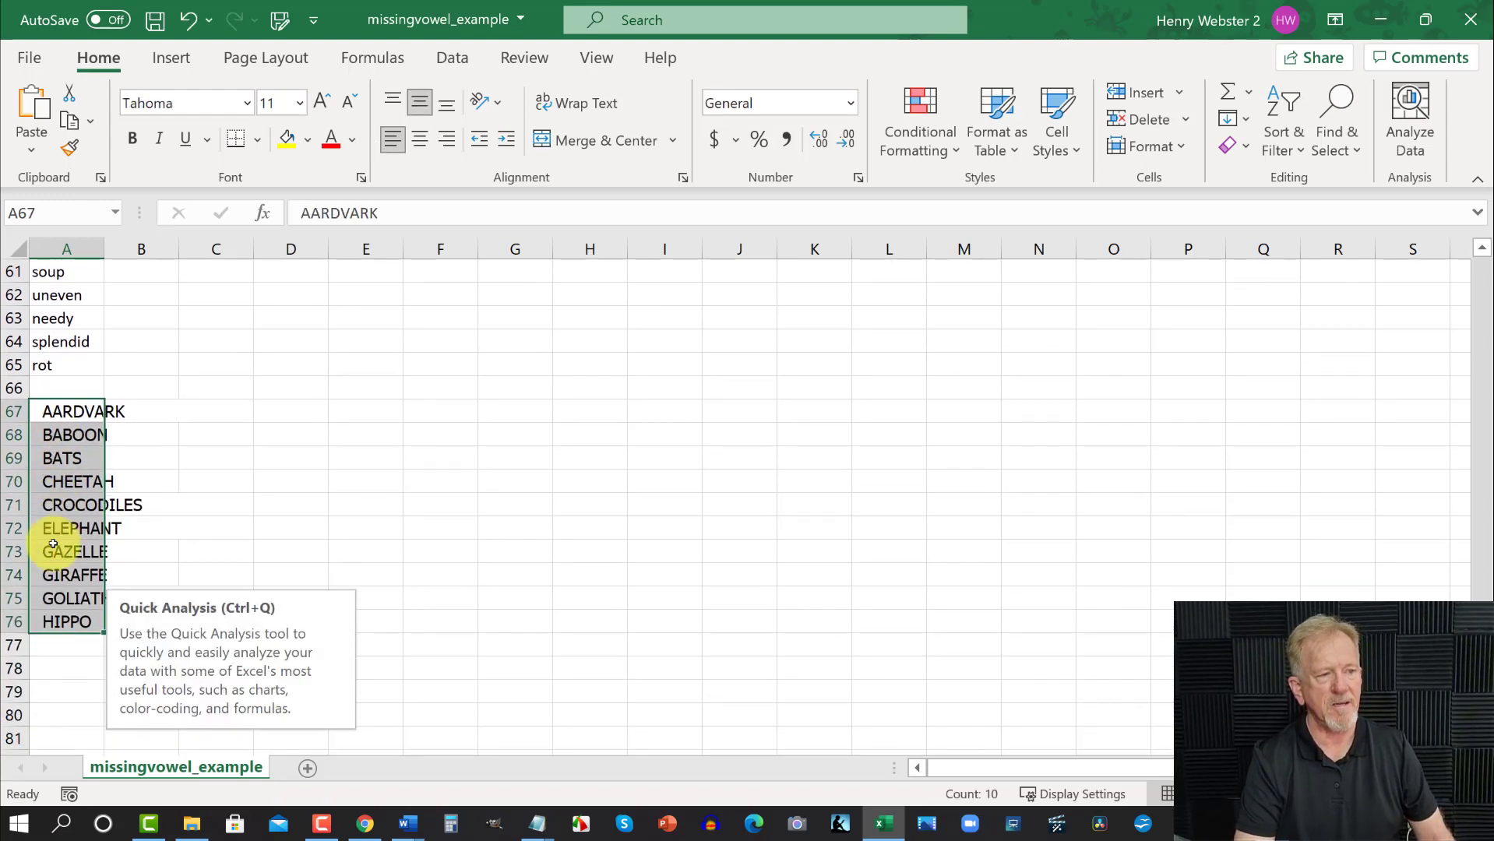
{"action": "left_click", "coordinate": [90, 427]}
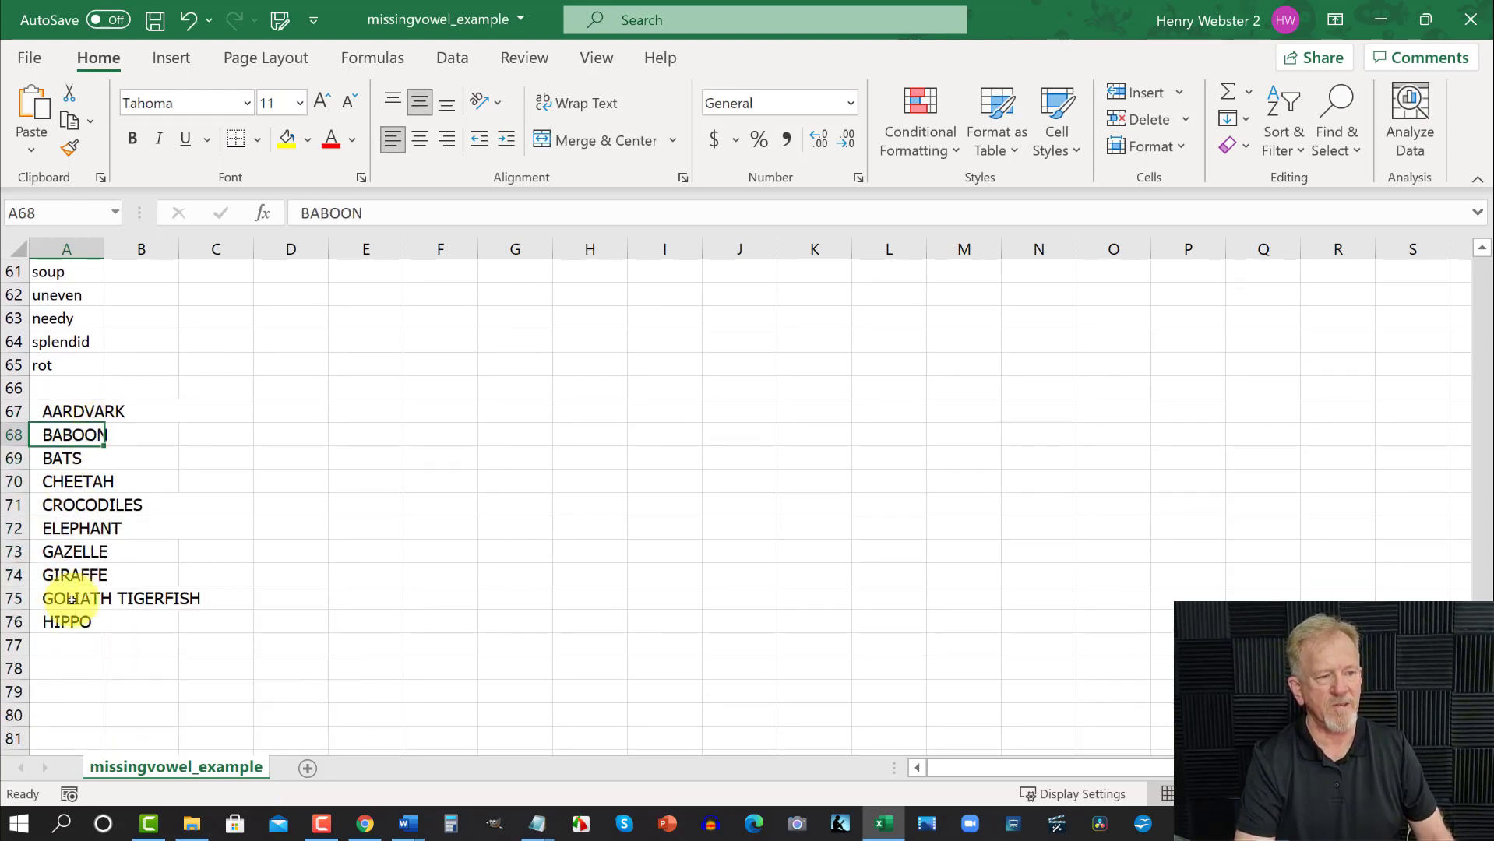
{"action": "left_click", "coordinate": [50, 670]}
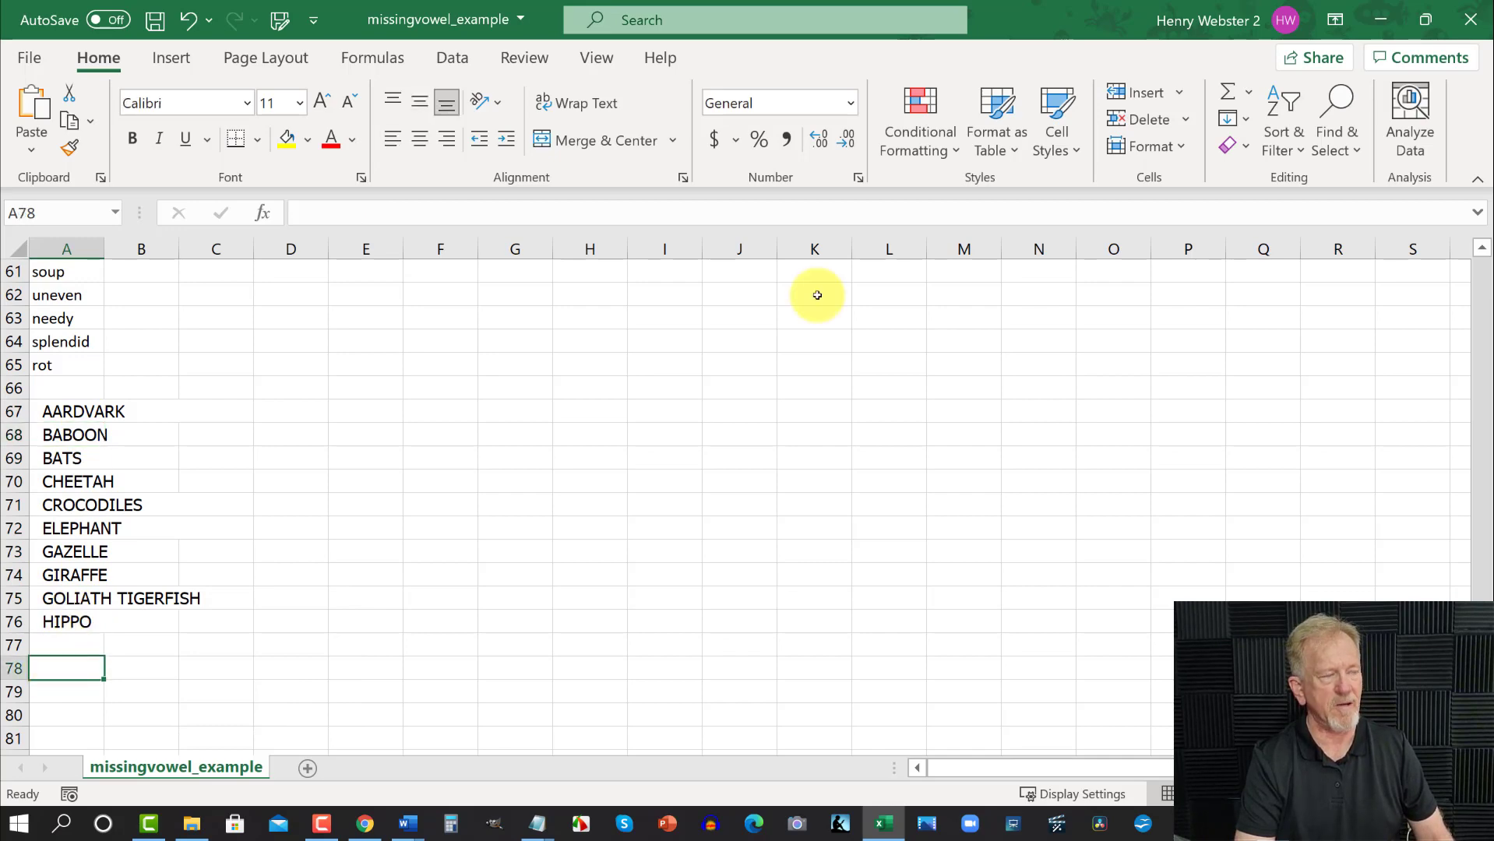
Switch back to the animal list in Word and copy the words IMPALA through RHINO
{"action": "left_click", "coordinate": [1384, 16]}
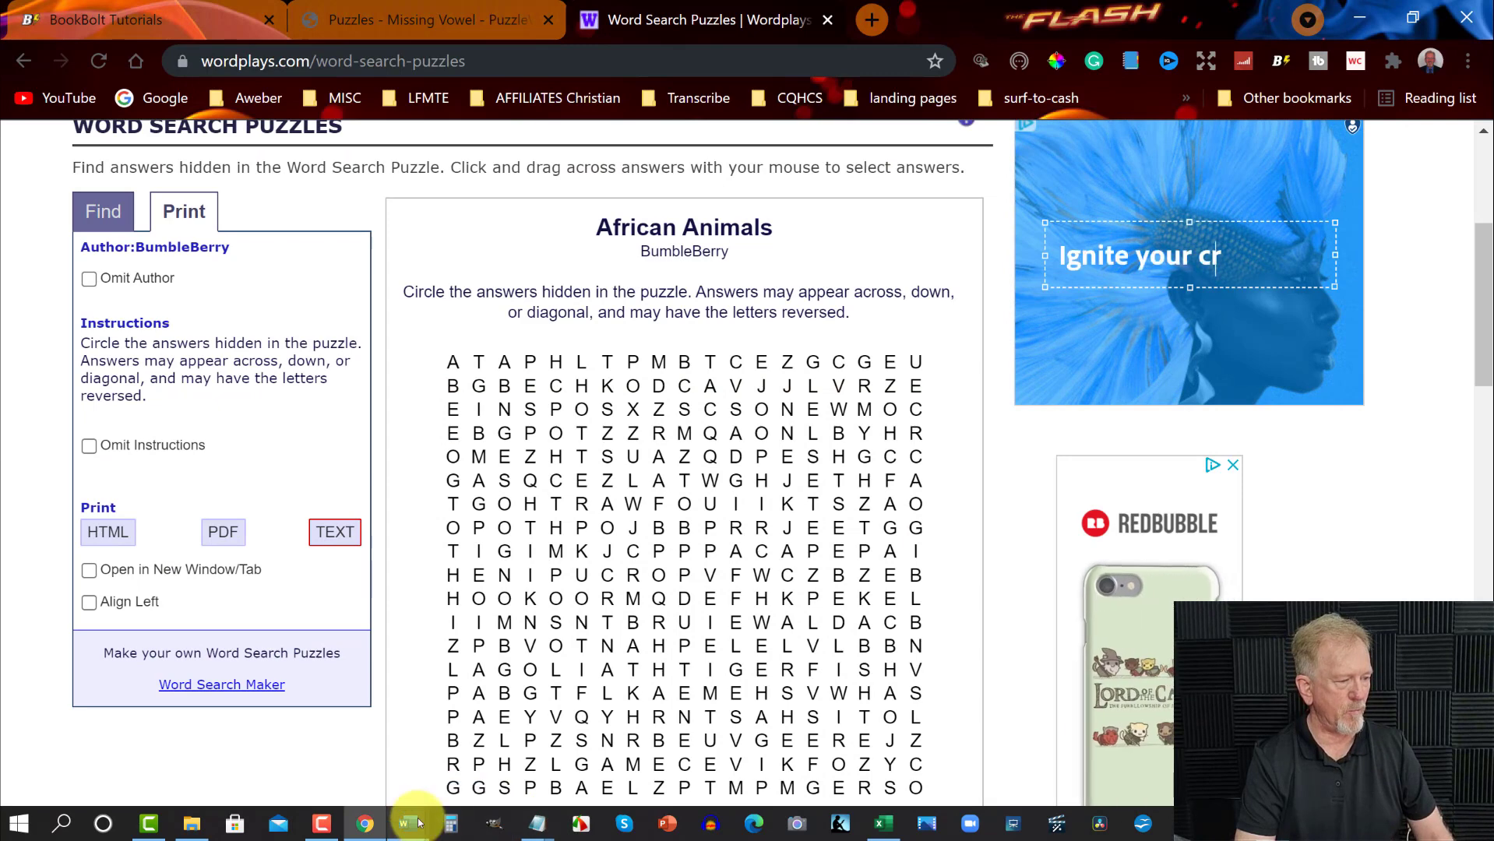
{"action": "mouse_move", "coordinate": [407, 832]}
{"action": "left_click", "coordinate": [617, 760]}
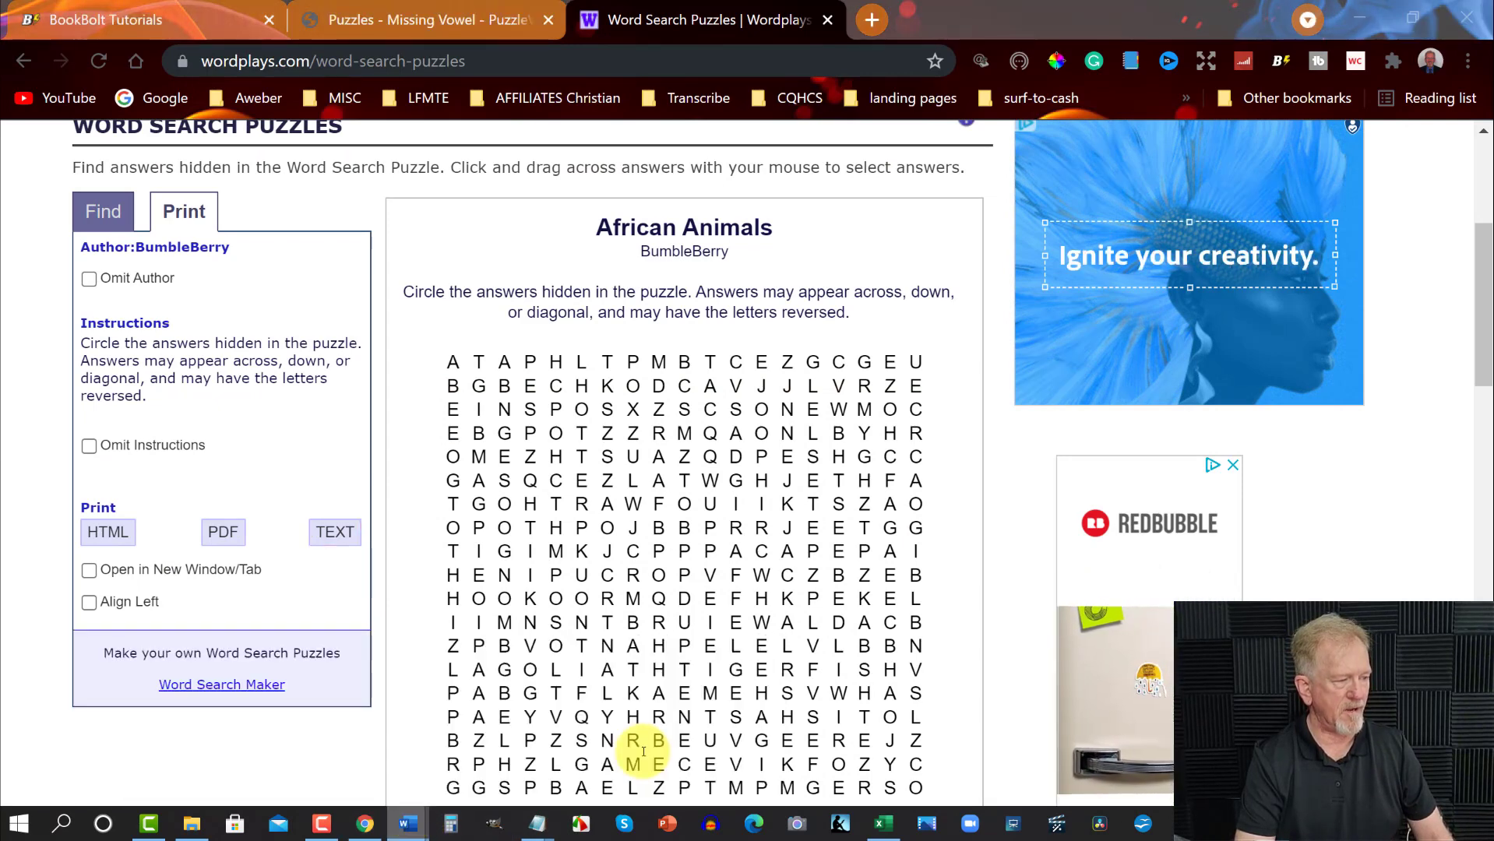
{"action": "scroll", "coordinate": [390, 498], "scroll_direction": "down", "scroll_amount": 3}
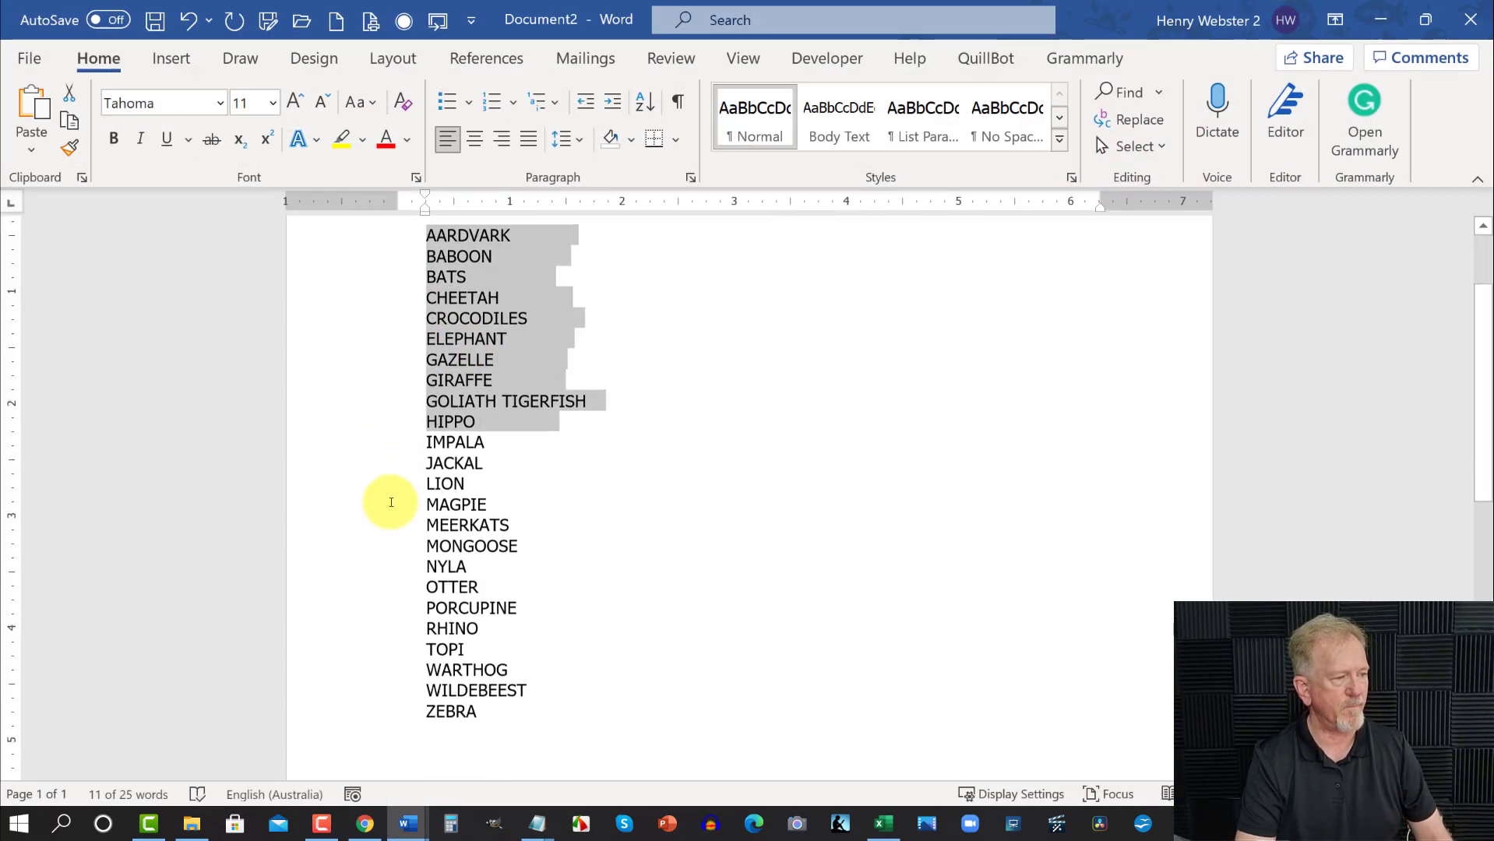
{"action": "left_click_drag", "start_coordinate": [427, 395], "coordinate": [544, 584]}
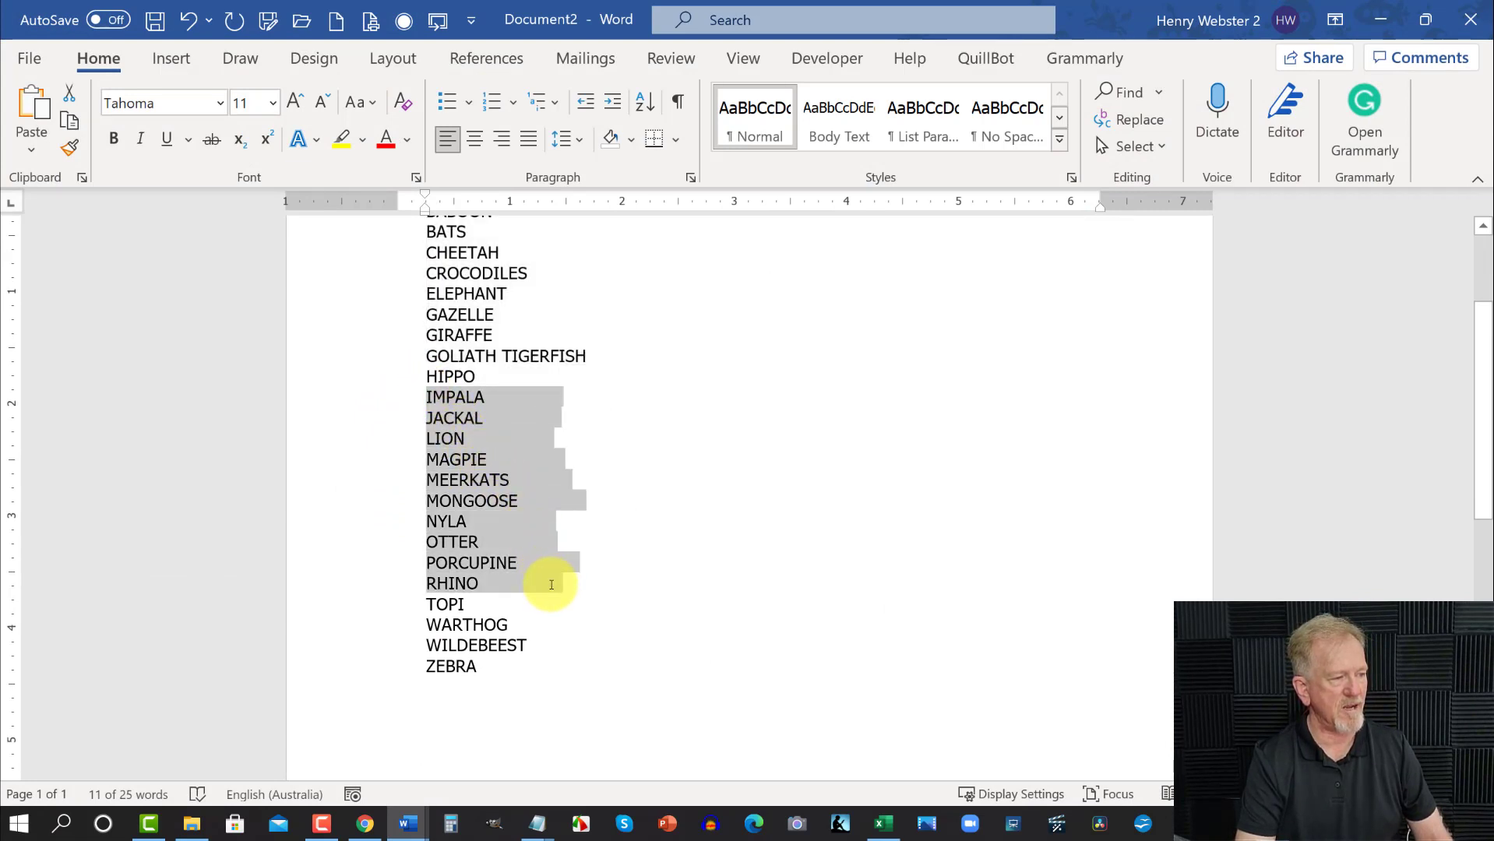
{"action": "right_click", "coordinate": [465, 455]}
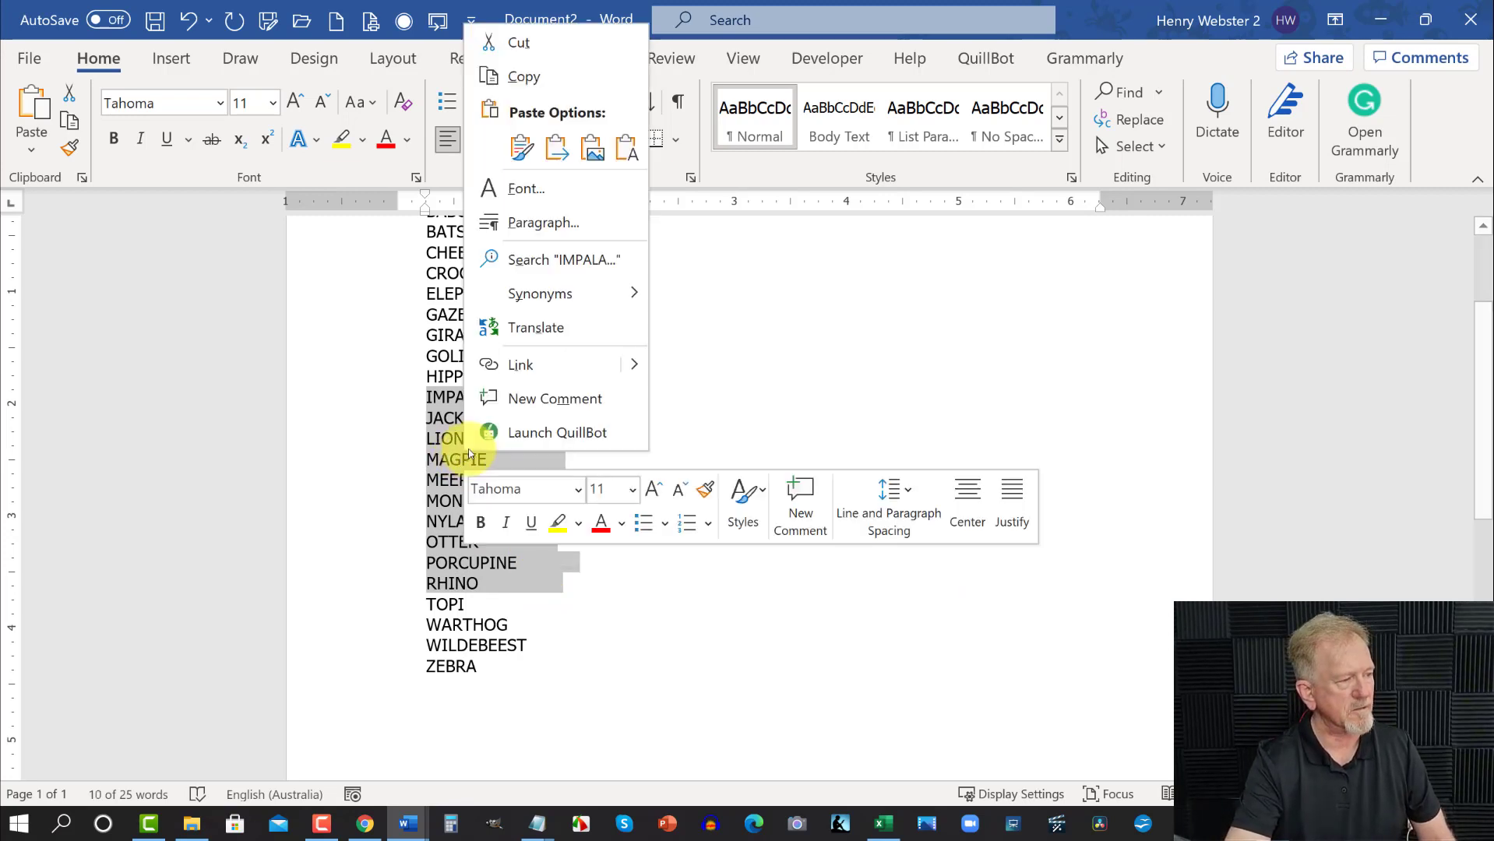
{"action": "left_click", "coordinate": [523, 75]}
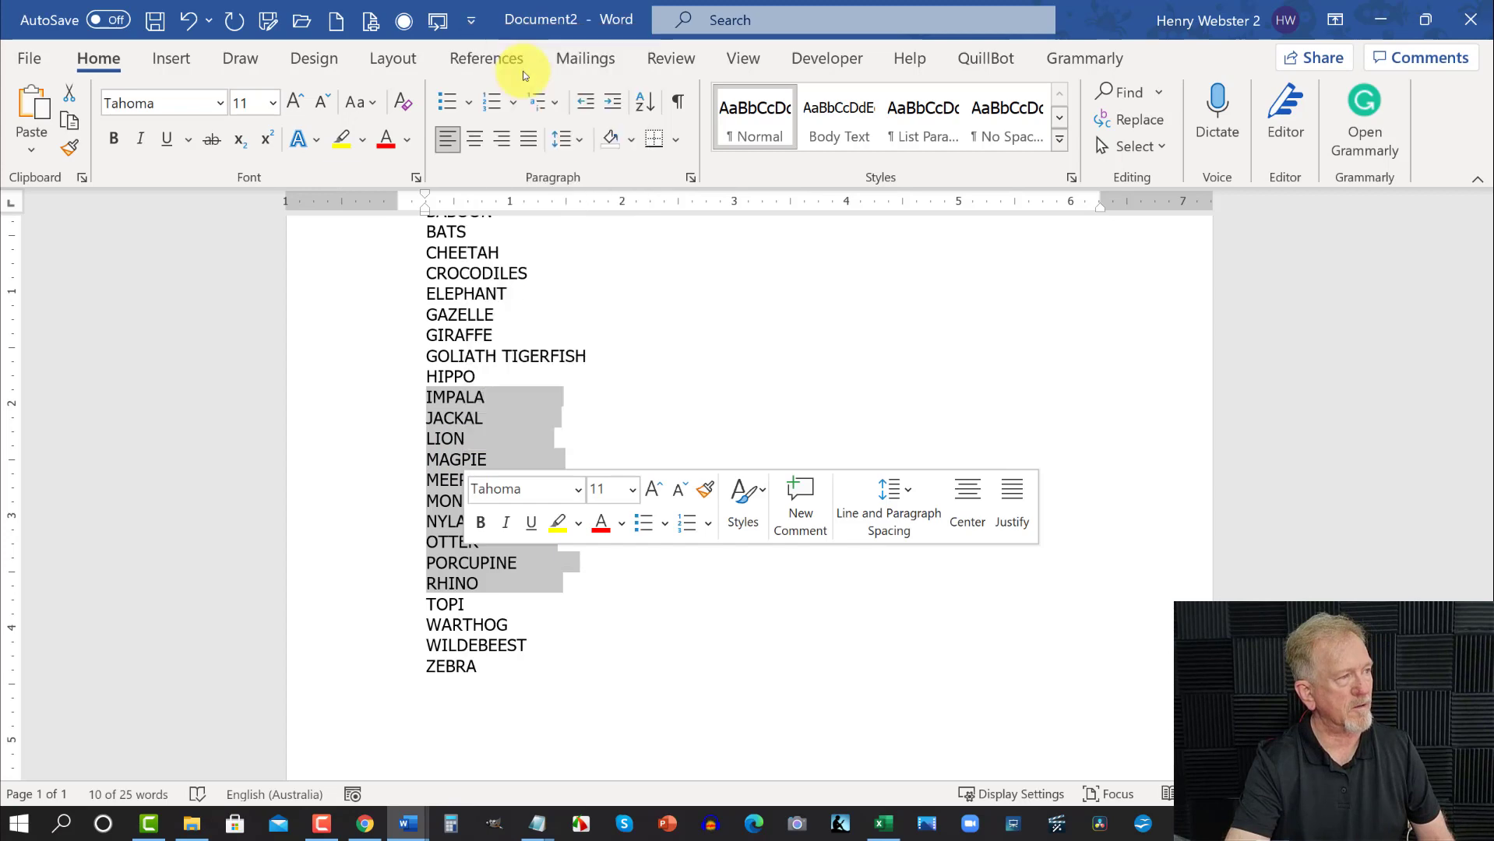
{"action": "left_click", "coordinate": [1379, 19]}
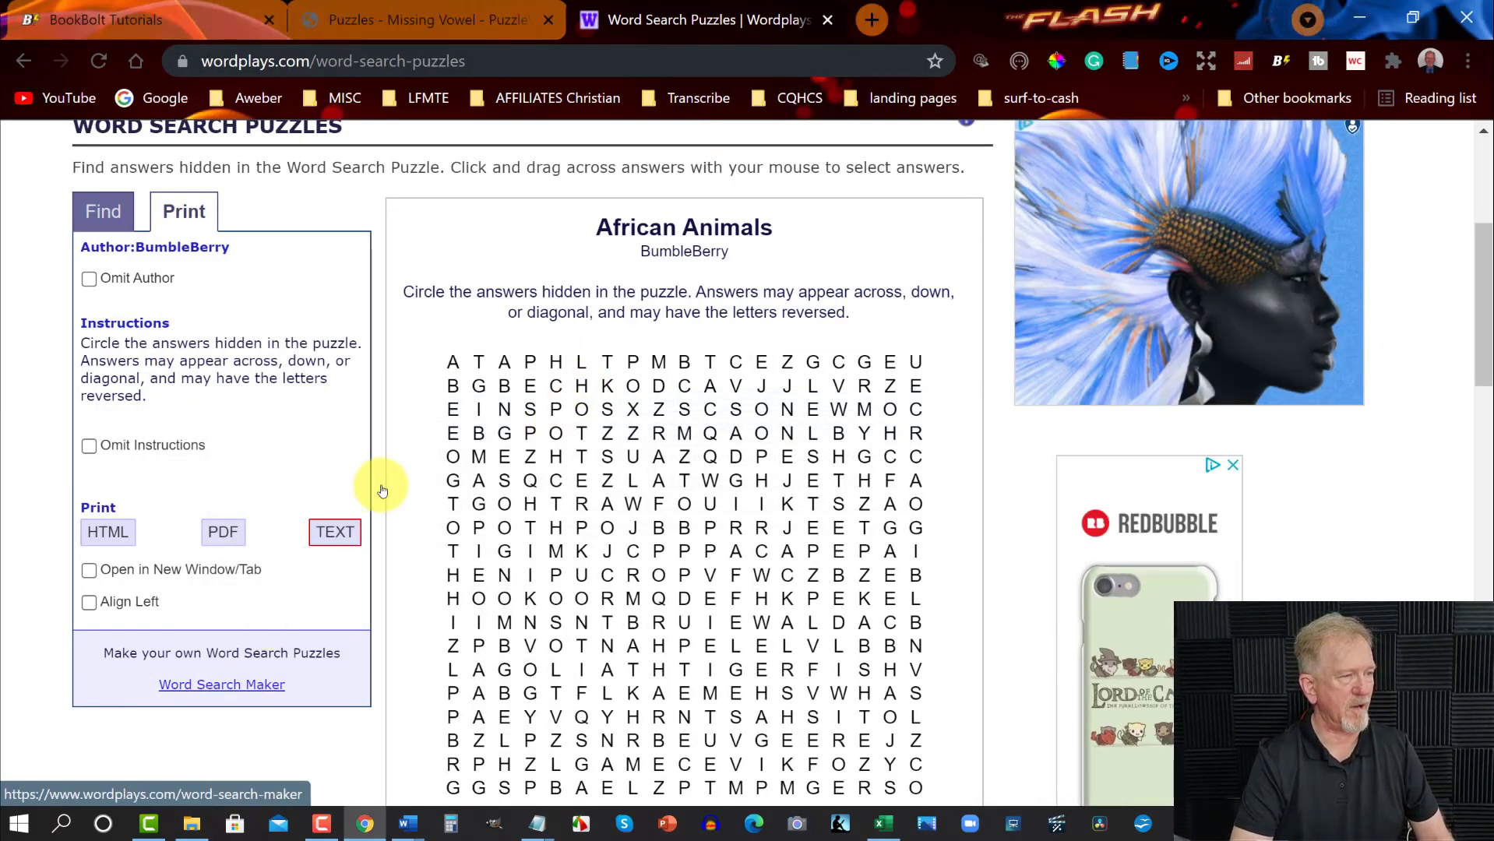
Switch to the missingvowel_example workbook in Excel and paste the copied words from cell A78 down, keeping row 77 empty
{"action": "left_click", "coordinate": [883, 823]}
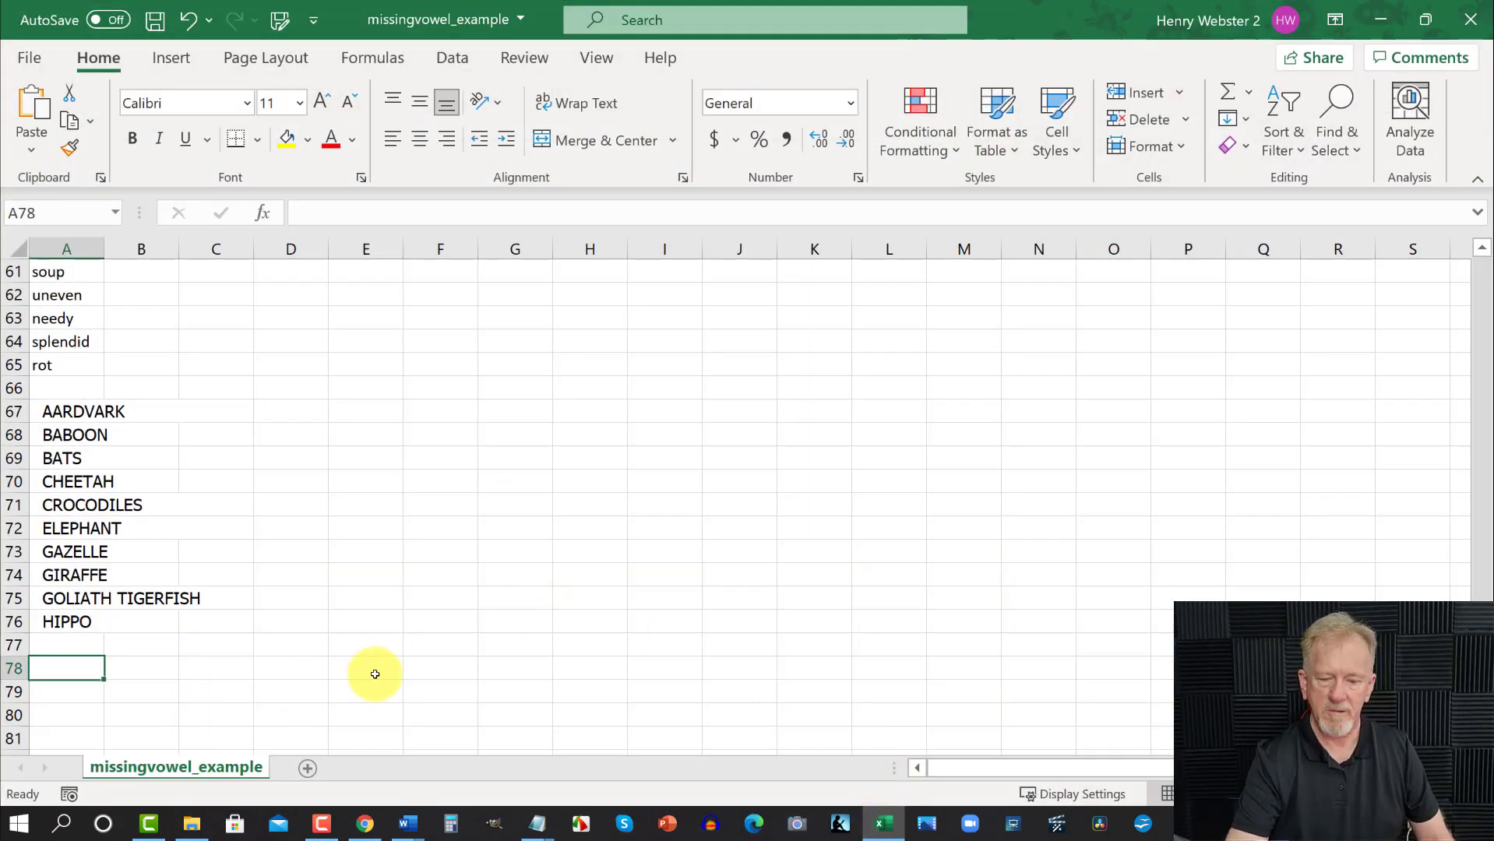
{"action": "key", "text": "ctrl+v"}
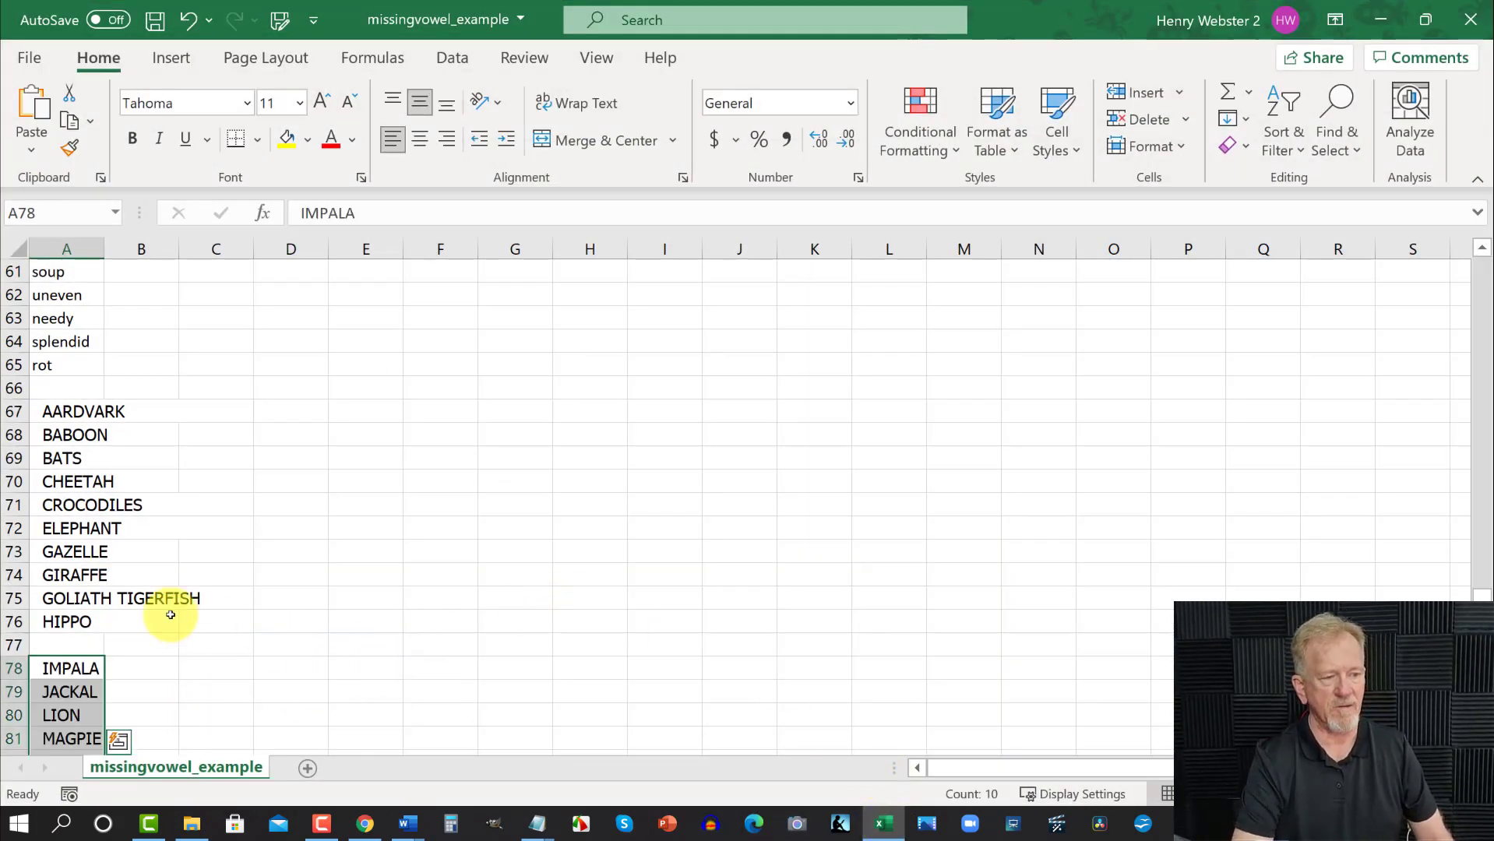
{"action": "scroll", "coordinate": [57, 643], "scroll_direction": "down", "scroll_amount": 5}
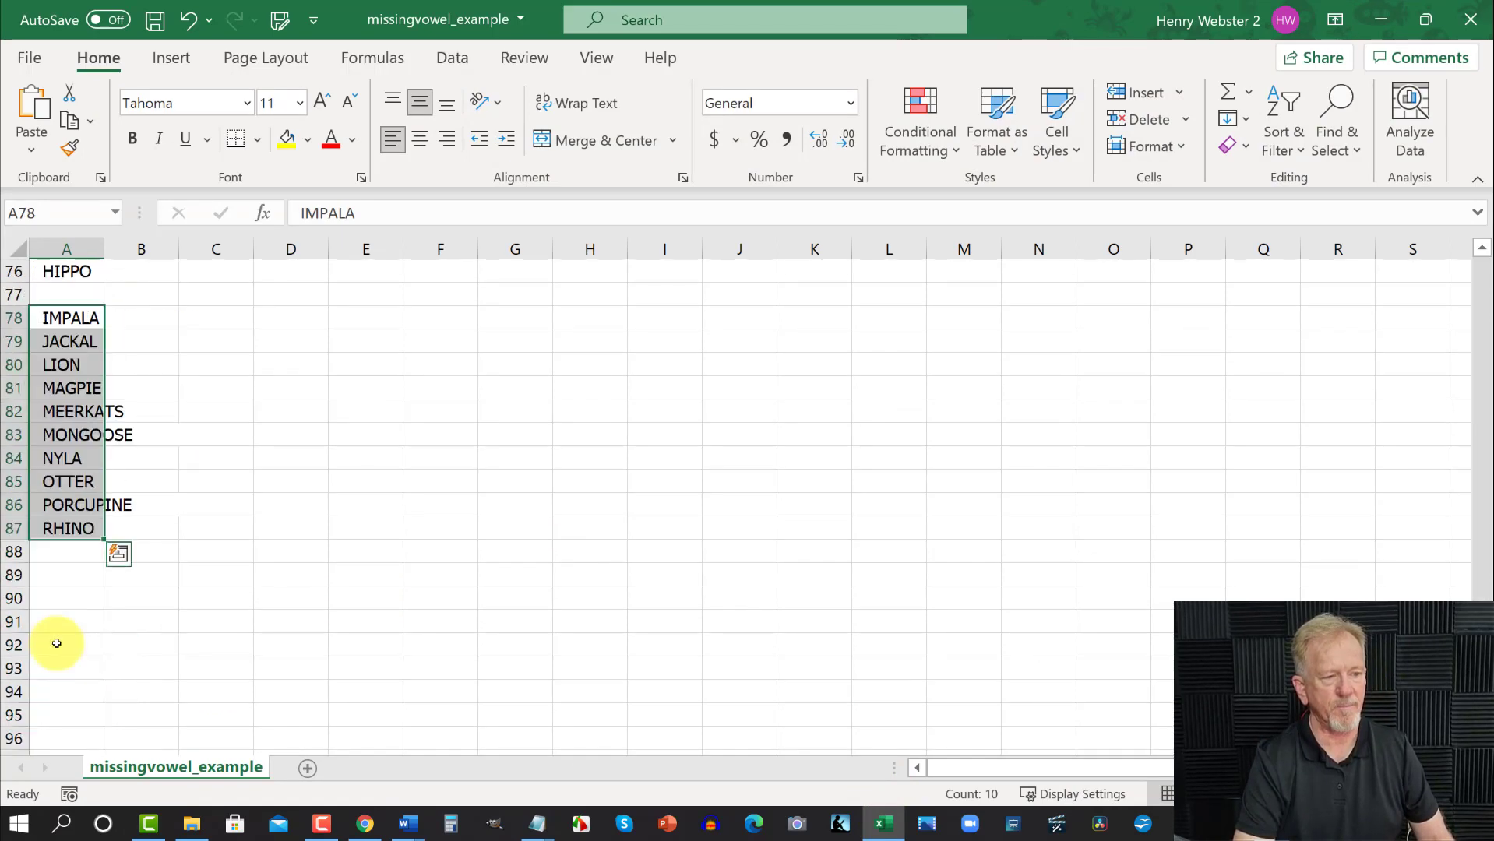
{"action": "scroll", "coordinate": [57, 643], "scroll_direction": "up", "scroll_amount": 8}
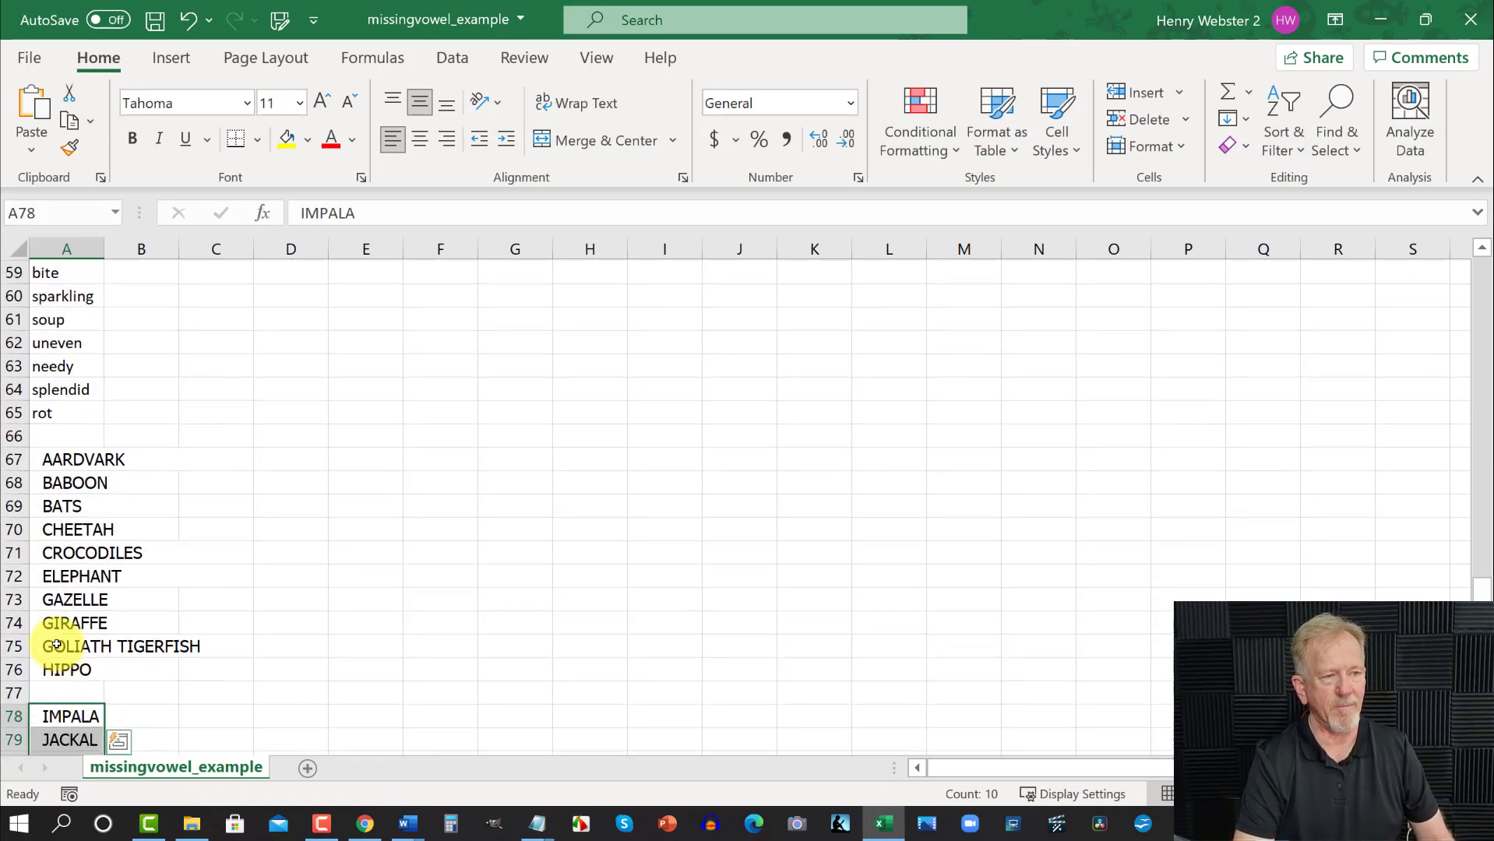
Save the missingvowel_example workbook with the added animal words and minimize Excel
{"action": "double_click", "coordinate": [34, 622]}
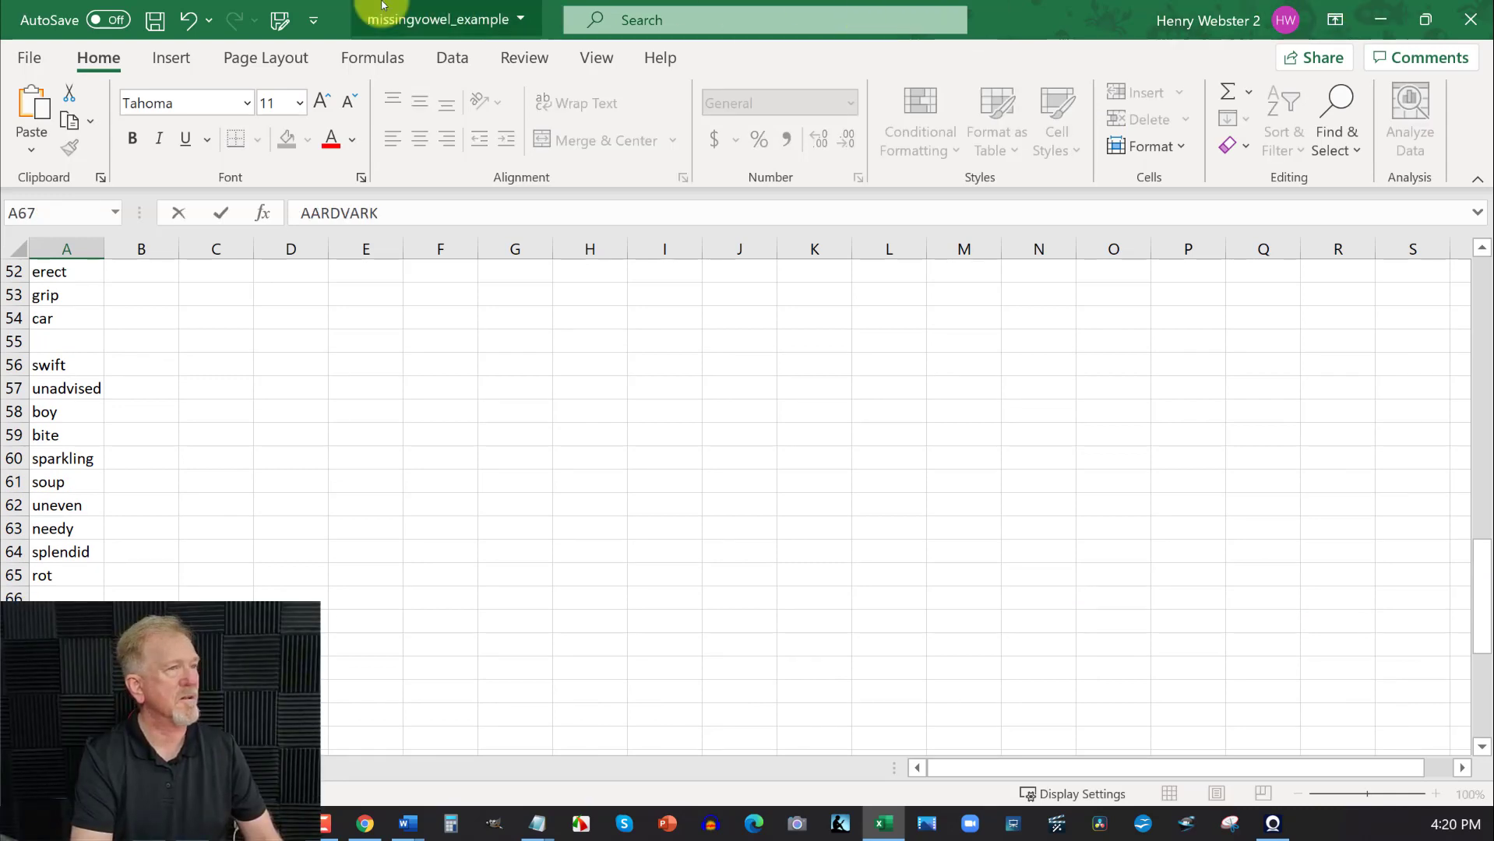
{"action": "left_click", "coordinate": [156, 23]}
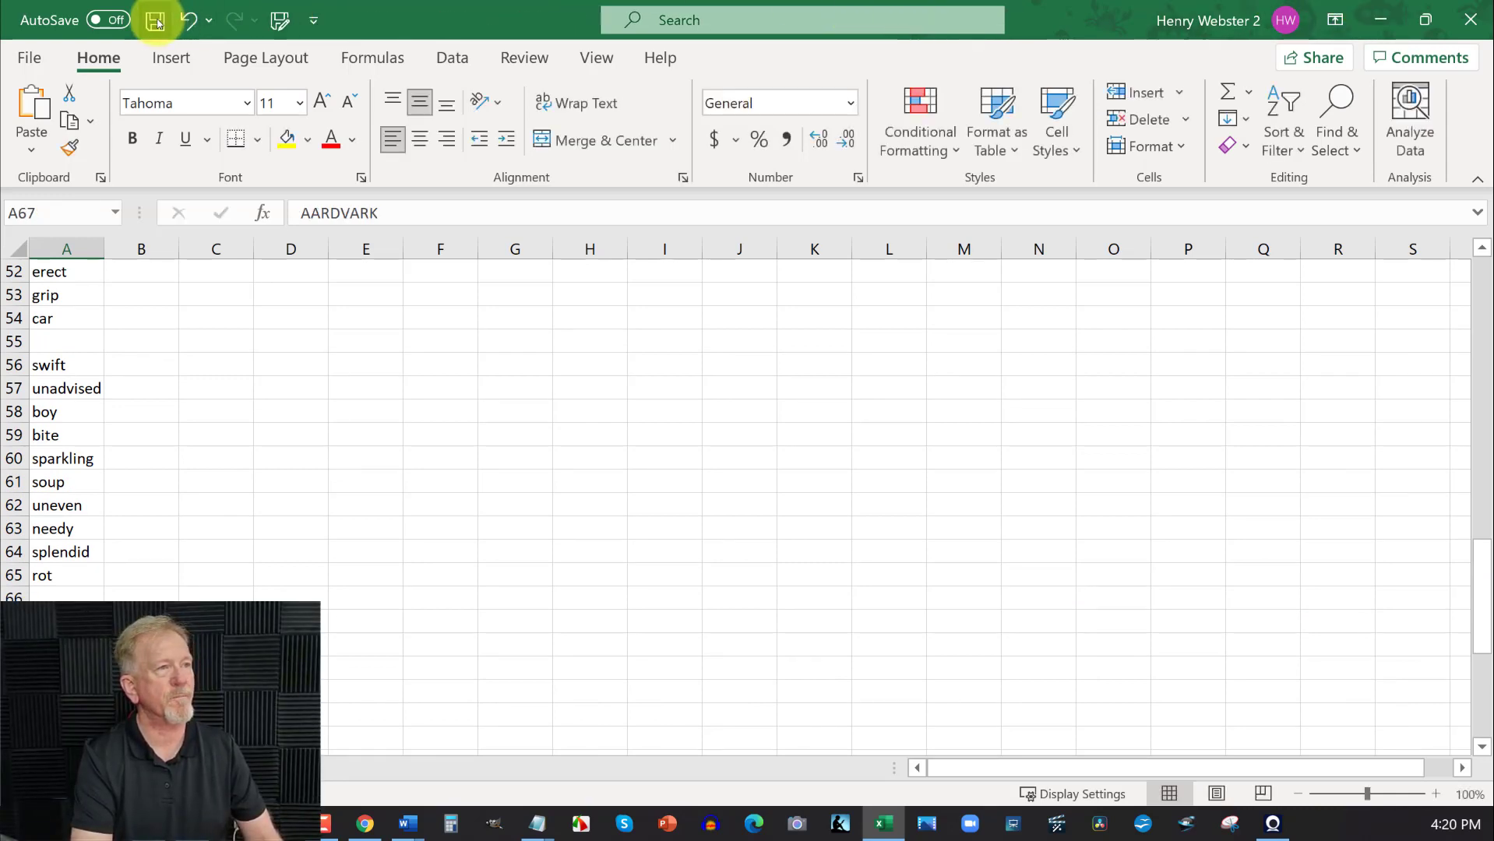
{"action": "left_click", "coordinate": [1392, 9]}
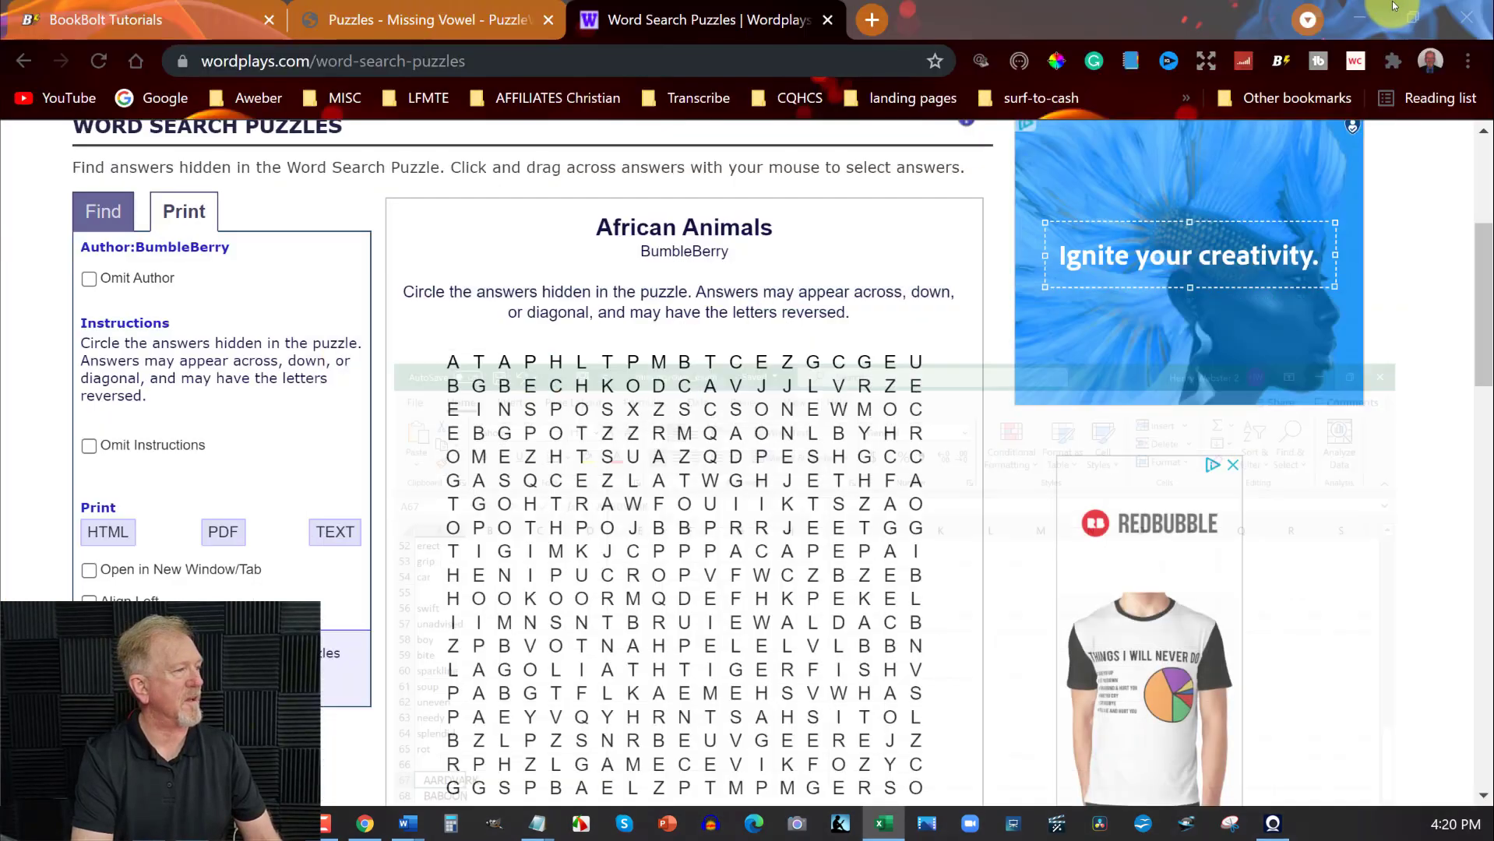
Switch to the PuzzleWiz Missing Vowel page in Chrome and choose missingvowel_example from the Desktop as the word file
{"action": "left_click", "coordinate": [364, 17]}
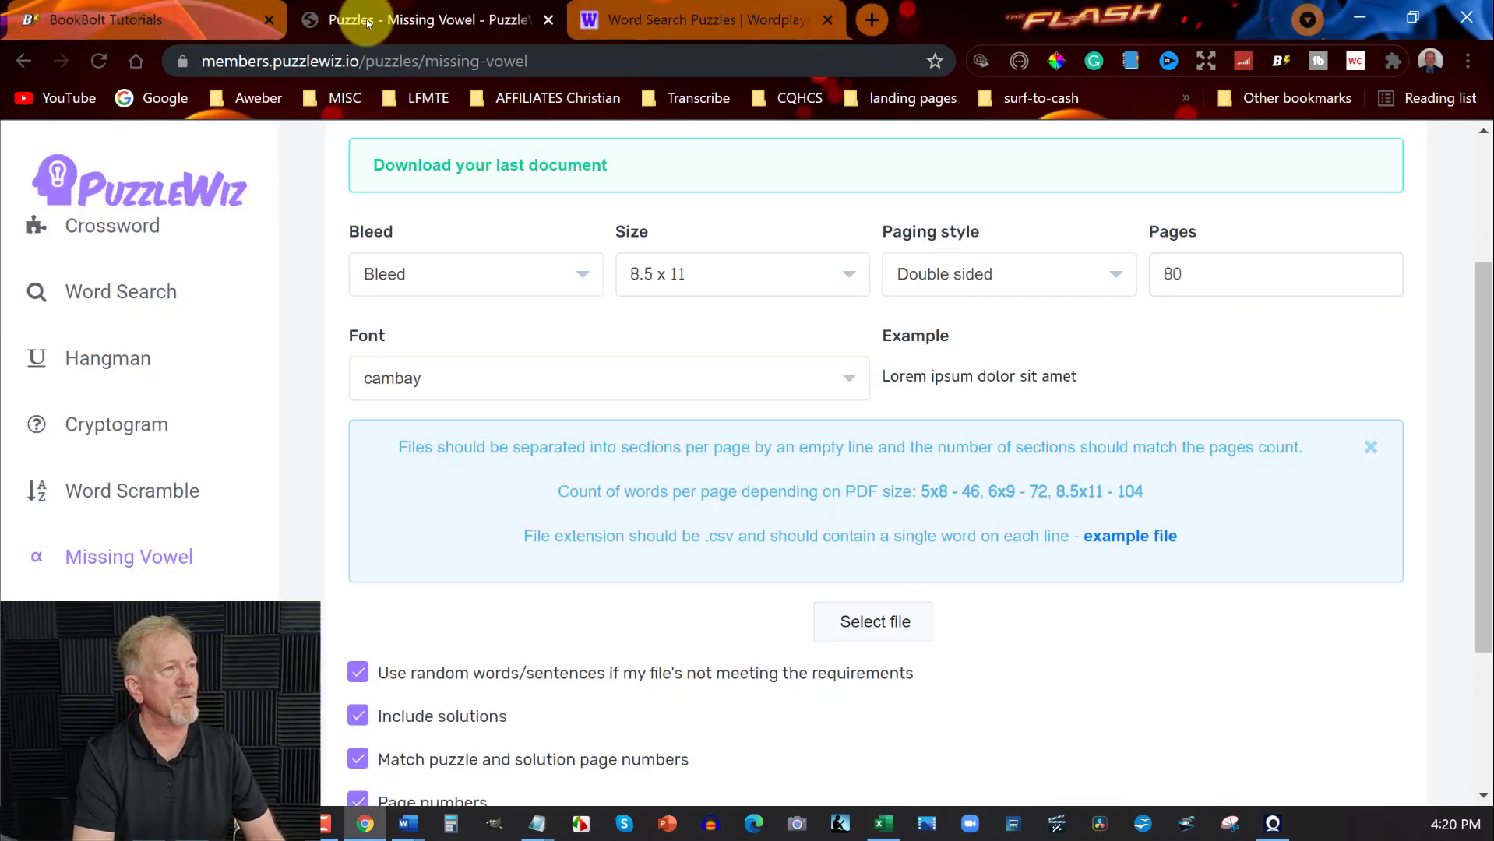
{"action": "left_click", "coordinate": [875, 623]}
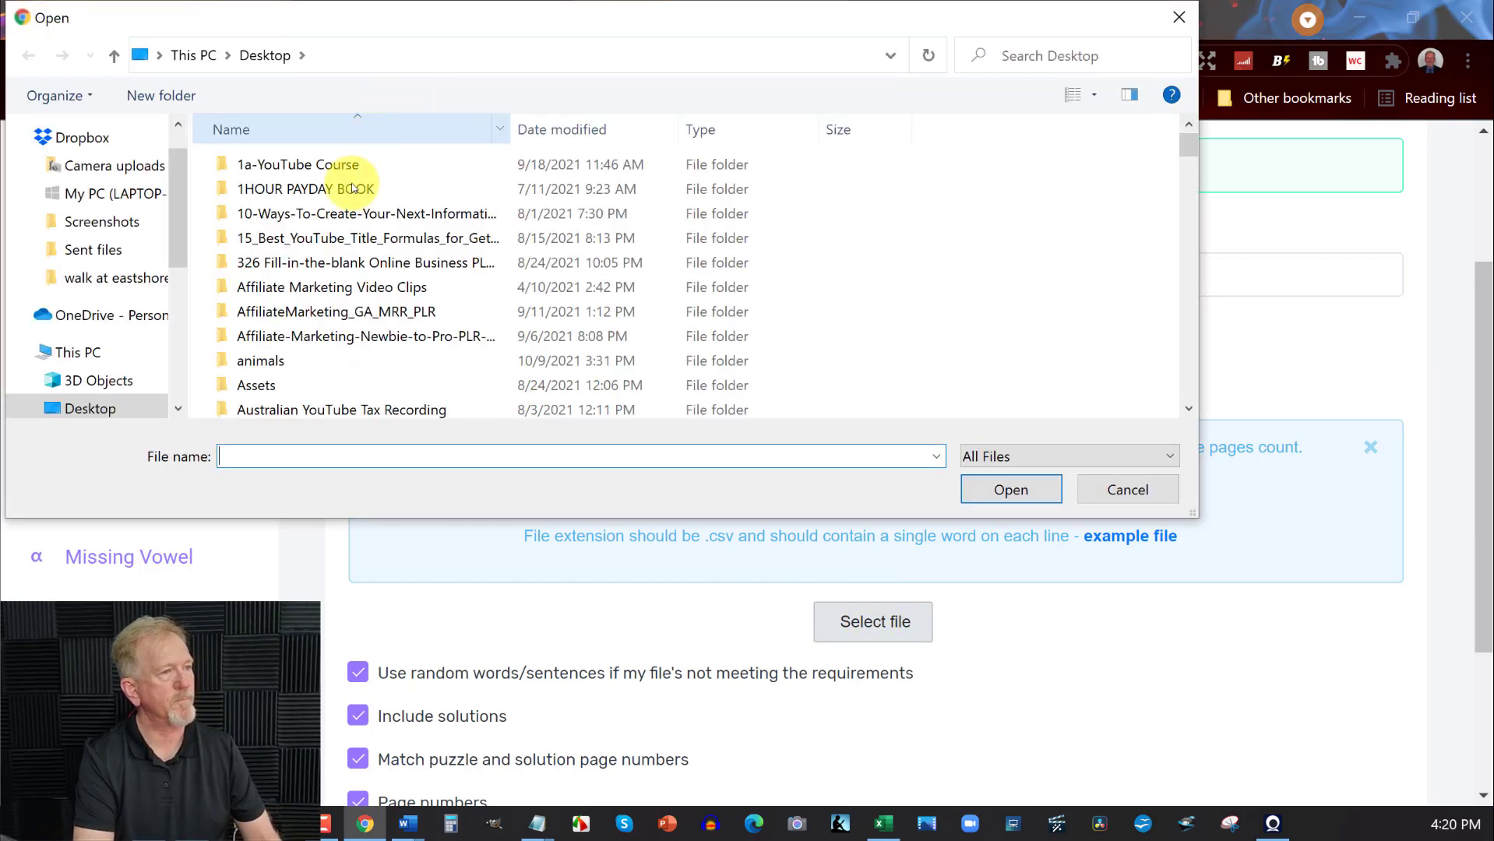
{"action": "scroll", "coordinate": [341, 219], "scroll_direction": "down", "scroll_amount": 20}
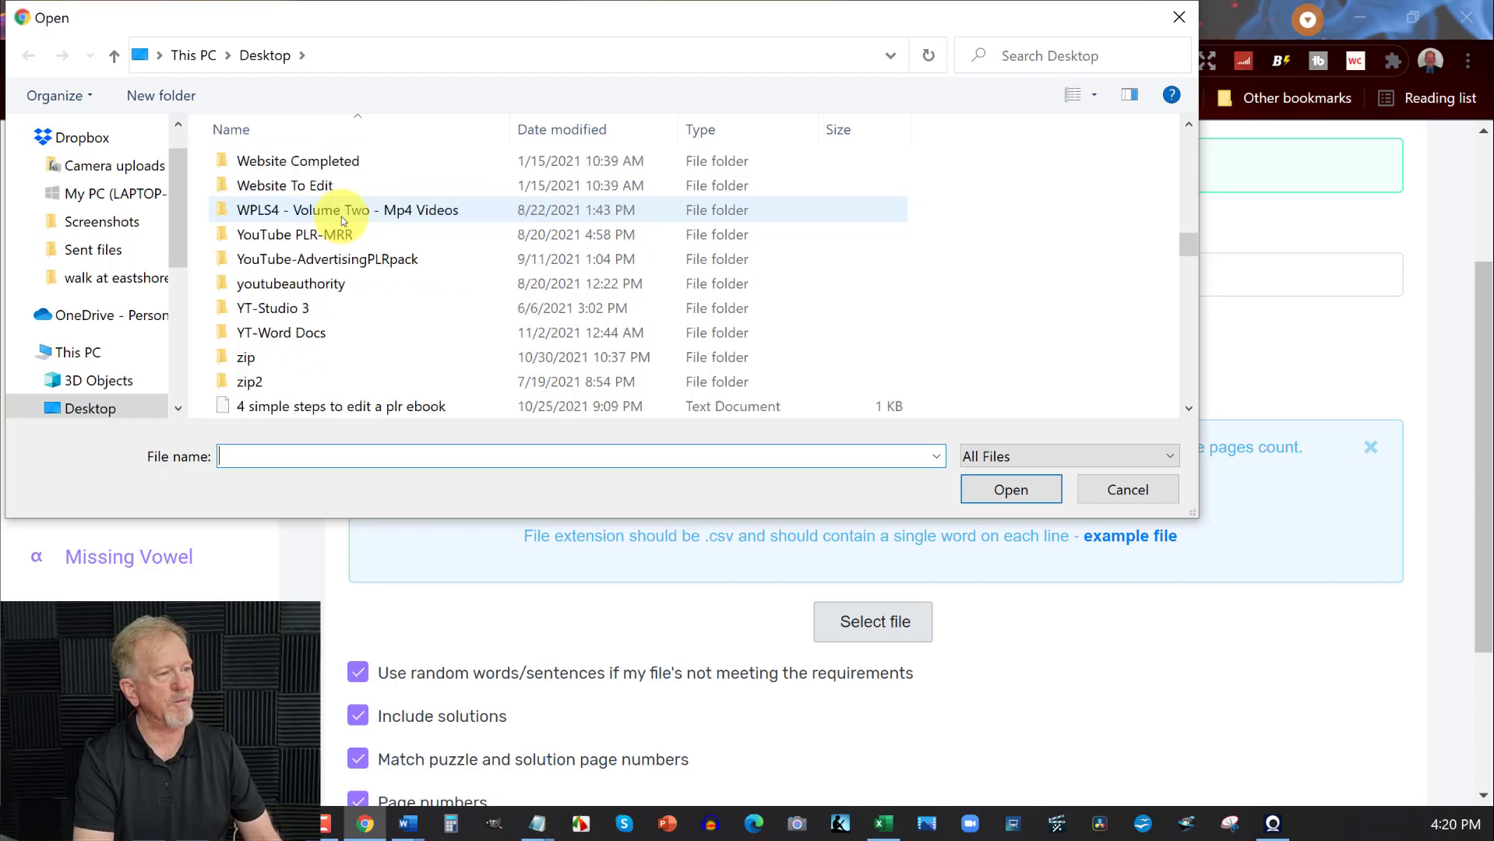
{"action": "scroll", "coordinate": [341, 218], "scroll_direction": "down", "scroll_amount": 8}
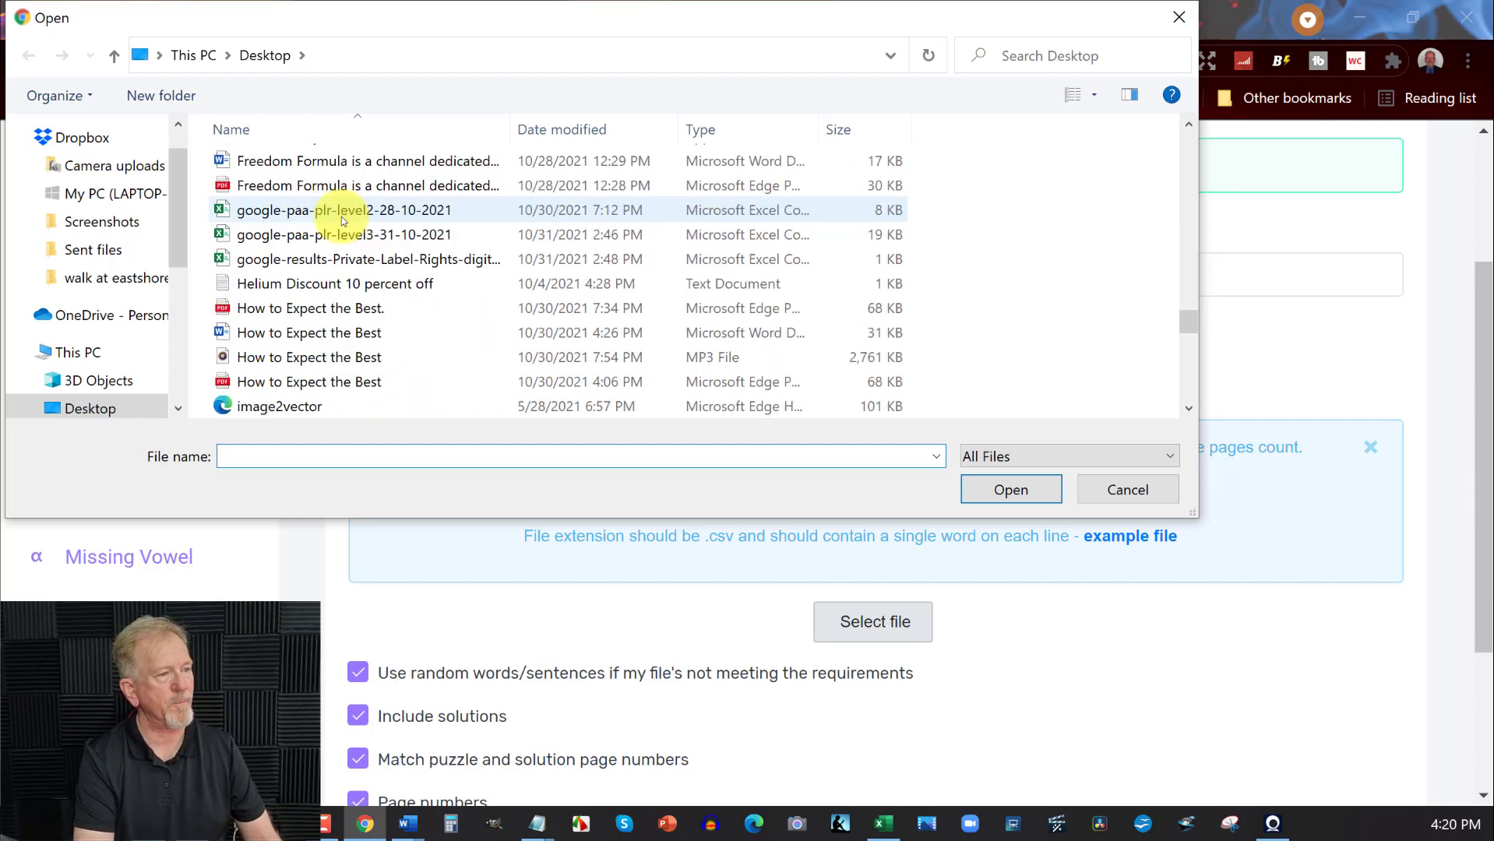
{"action": "scroll", "coordinate": [341, 221], "scroll_direction": "down", "scroll_amount": 4}
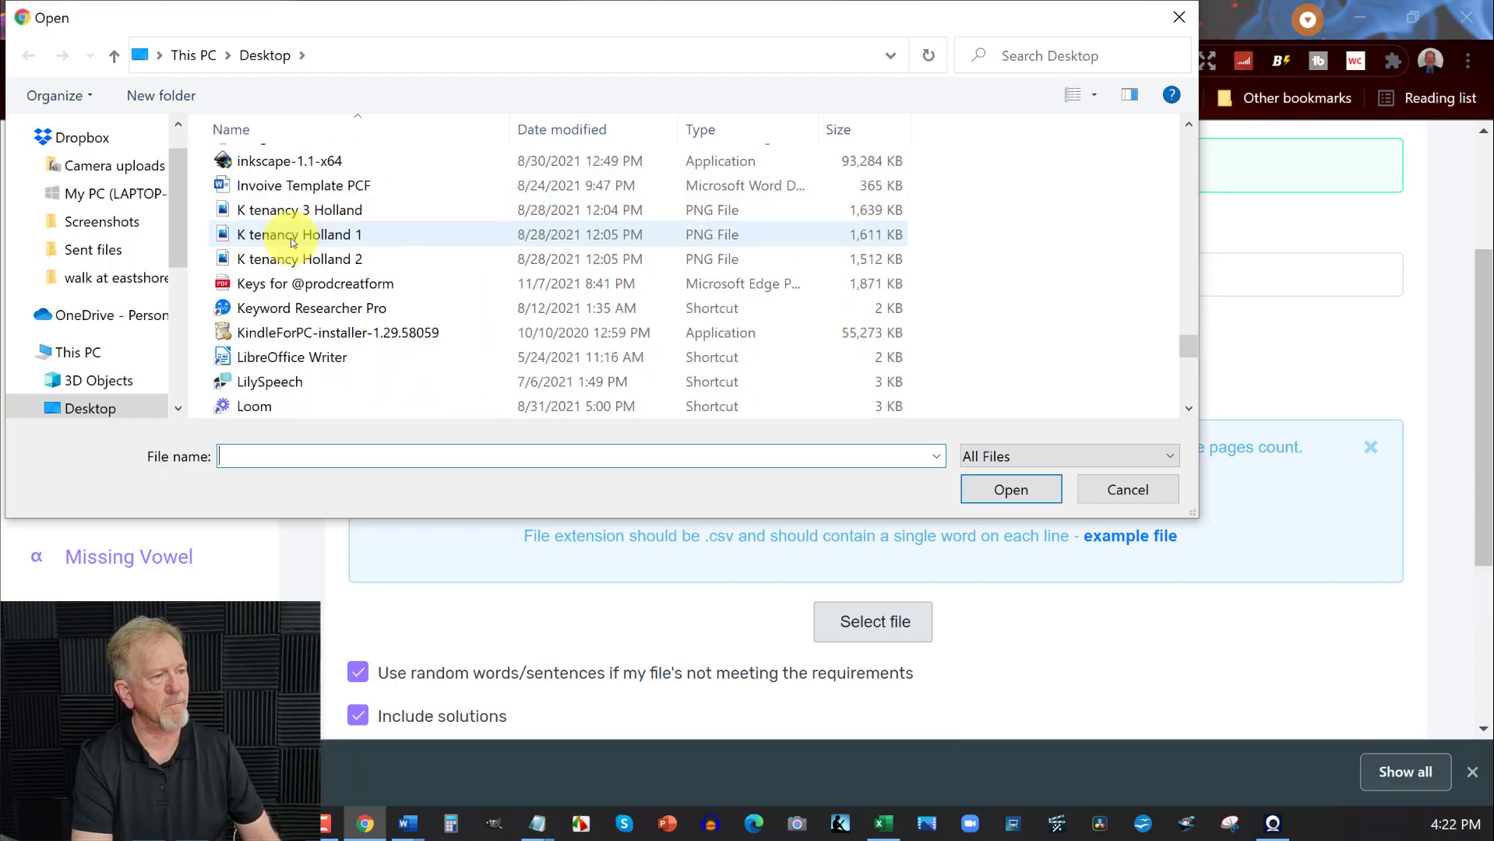
{"action": "scroll", "coordinate": [292, 241], "scroll_direction": "down", "scroll_amount": 1}
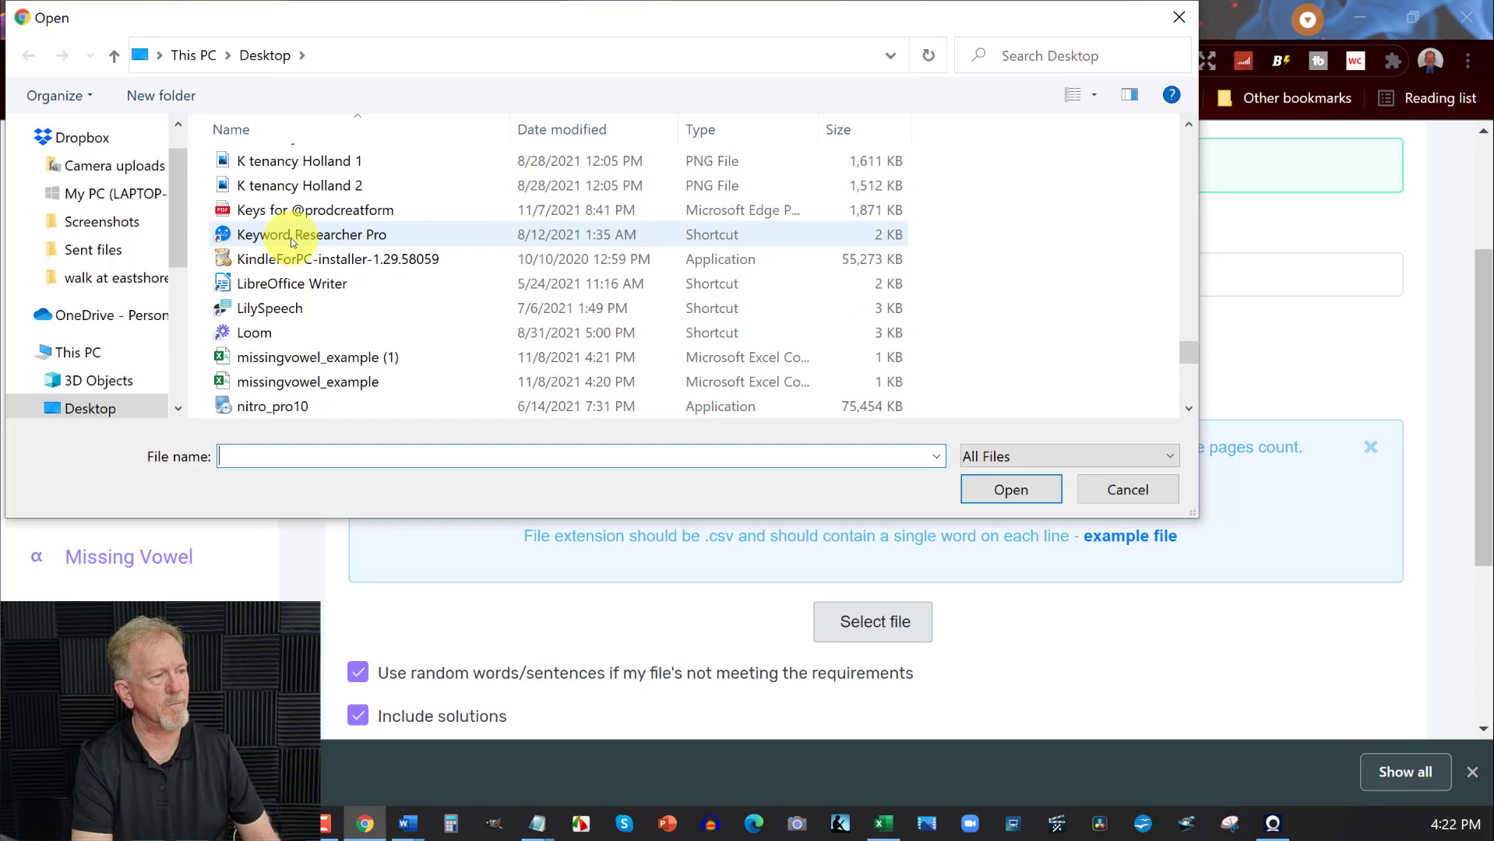
{"action": "double_click", "coordinate": [231, 381]}
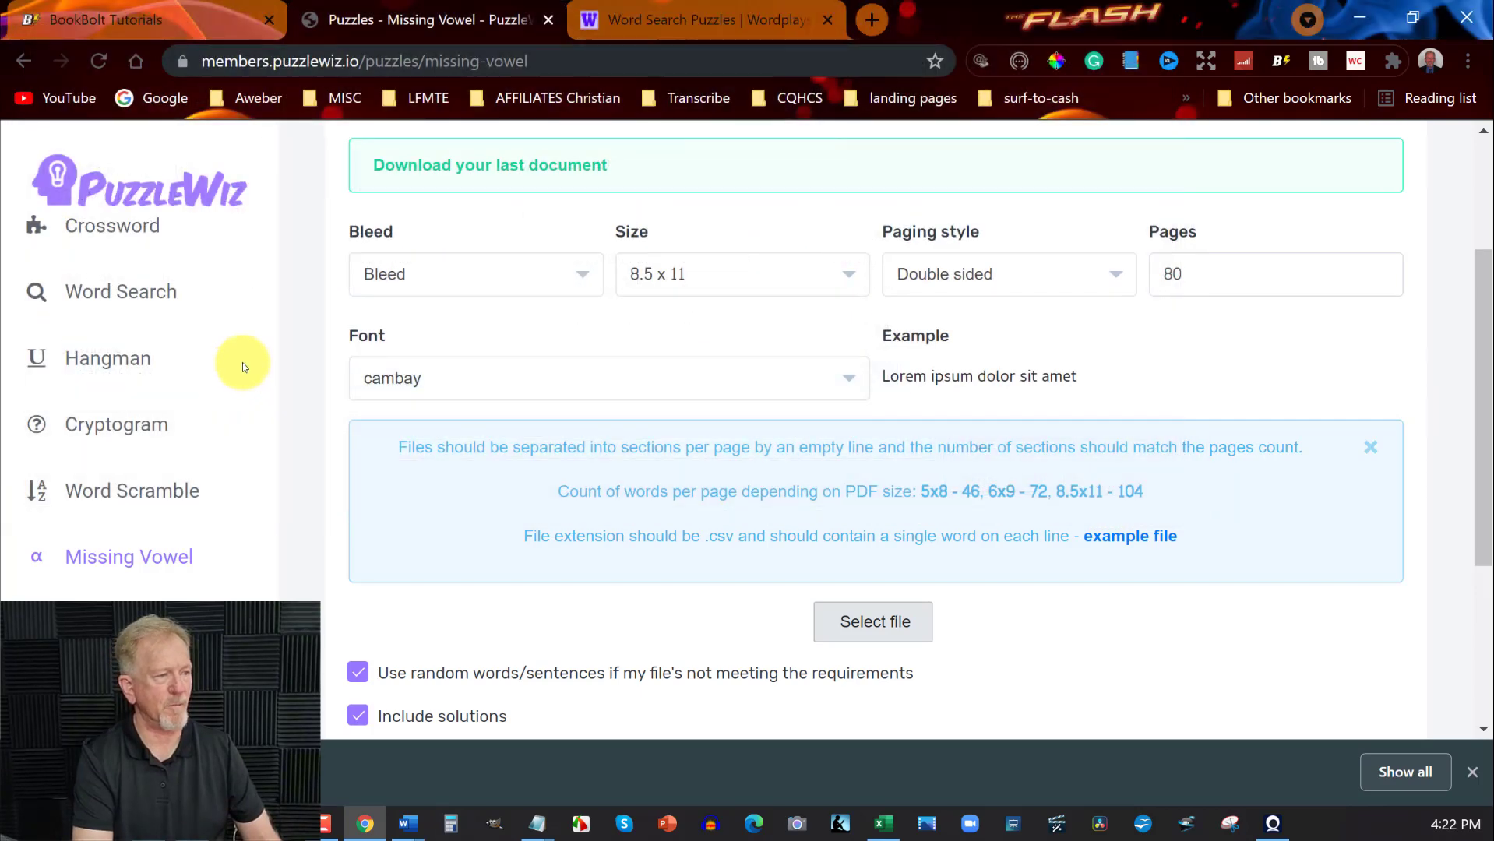
{"action": "scroll", "coordinate": [896, 580], "scroll_direction": "down", "scroll_amount": 1}
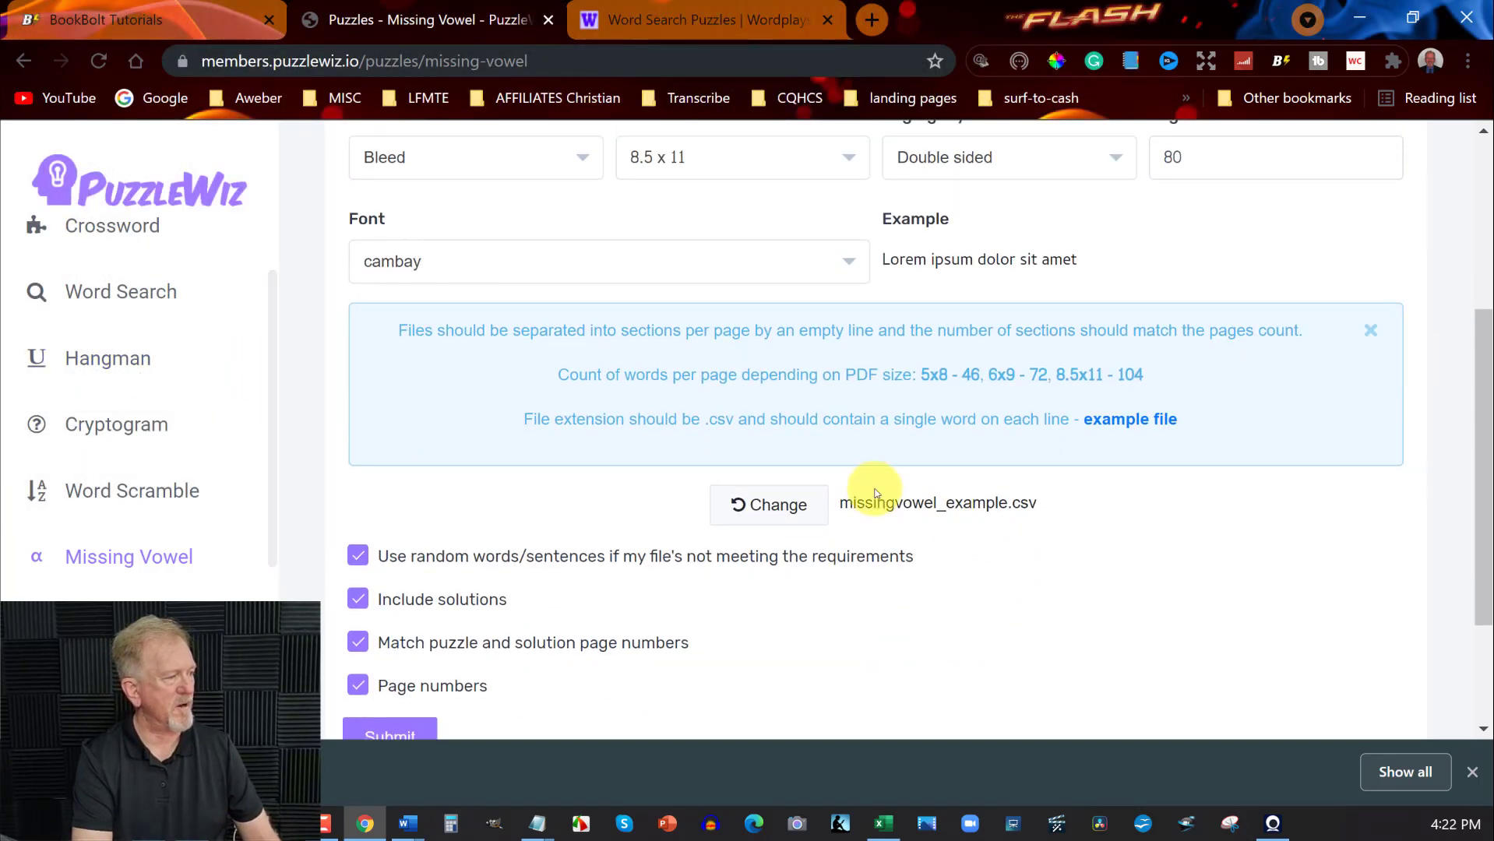
{"action": "scroll", "coordinate": [1019, 524], "scroll_direction": "up", "scroll_amount": 3}
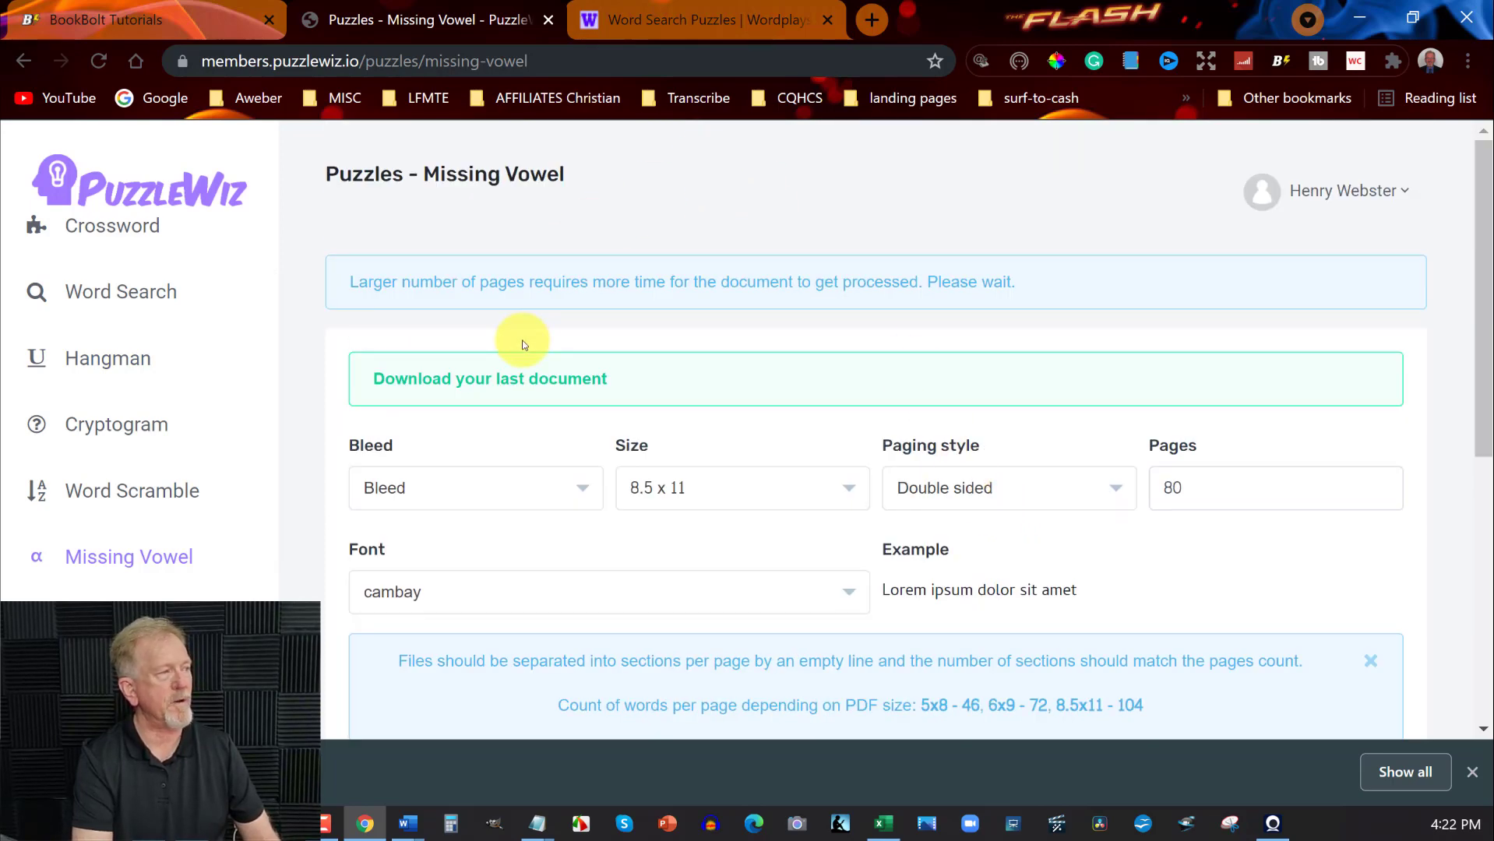
{"action": "scroll", "coordinate": [522, 343], "scroll_direction": "down", "scroll_amount": 5}
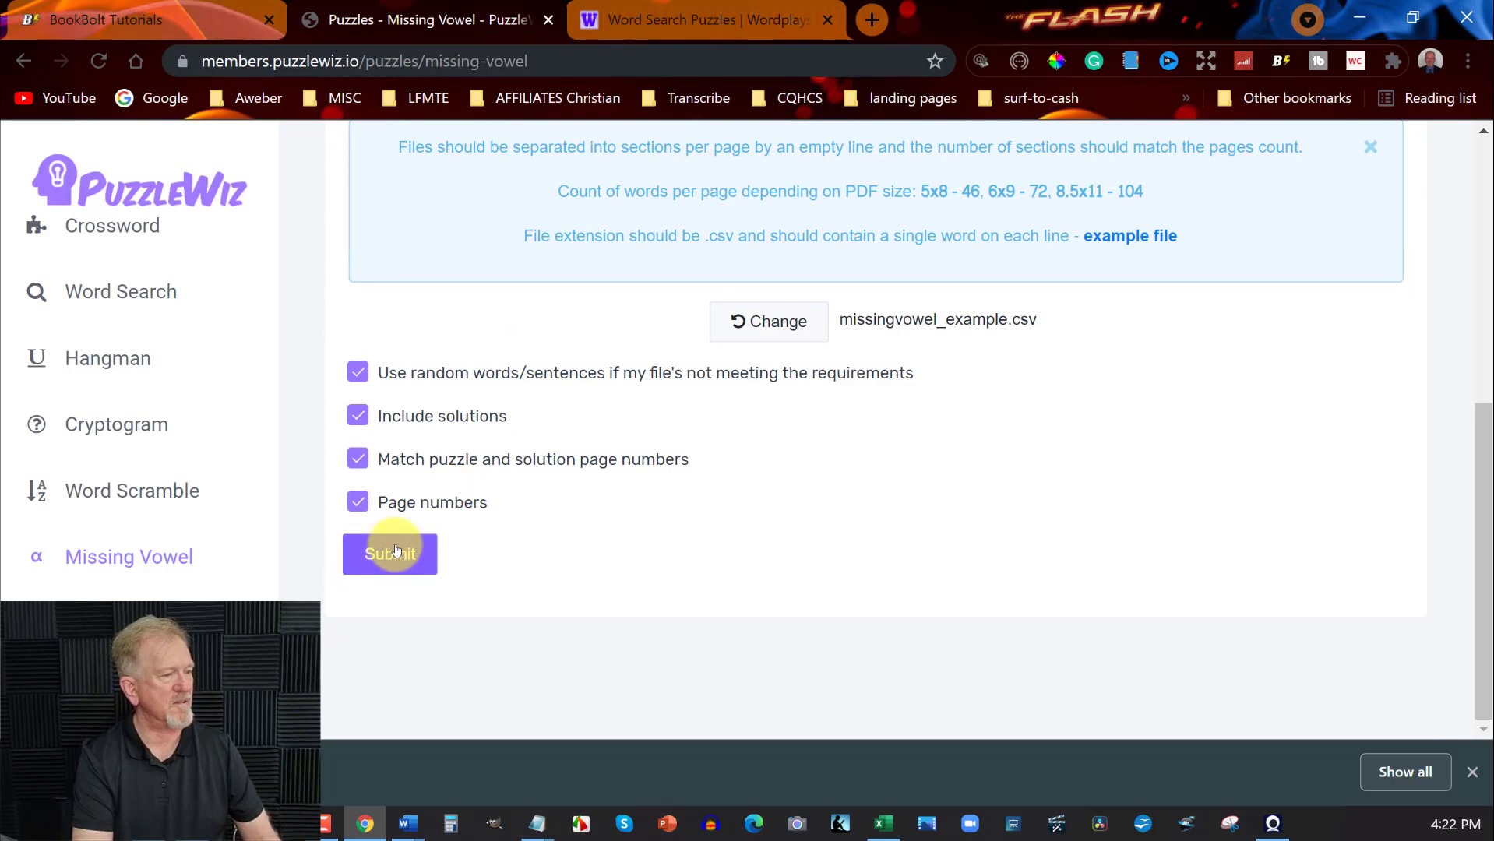
Generate the Missing Vowel document with the current settings and save the resulting PDF to the Desktop as missing_vowel_161423429
{"action": "left_click", "coordinate": [396, 551]}
{"action": "scroll", "coordinate": [633, 437], "scroll_direction": "up", "scroll_amount": 5}
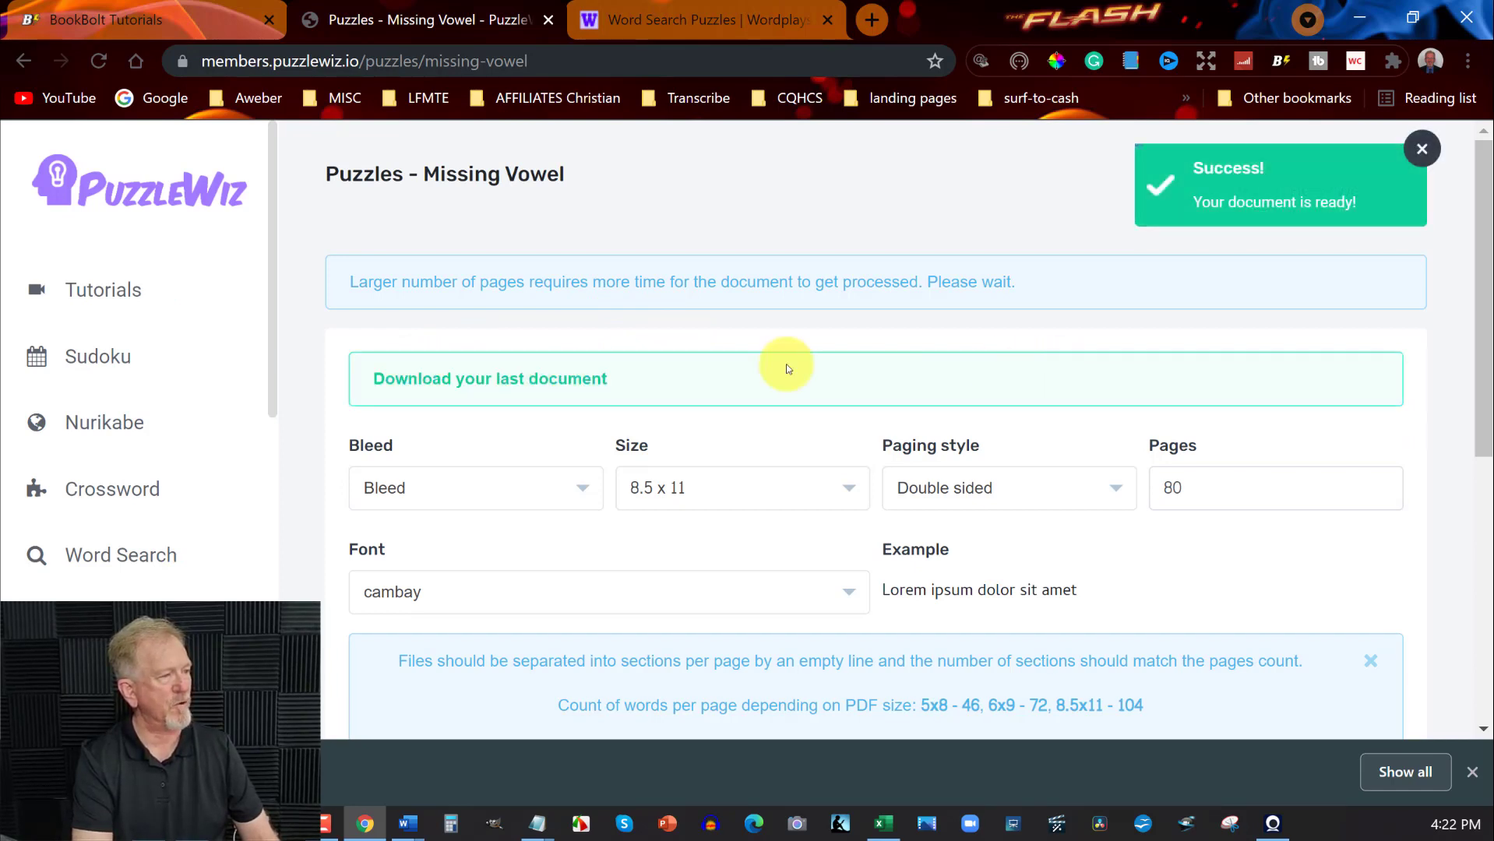
{"action": "left_click", "coordinate": [466, 380]}
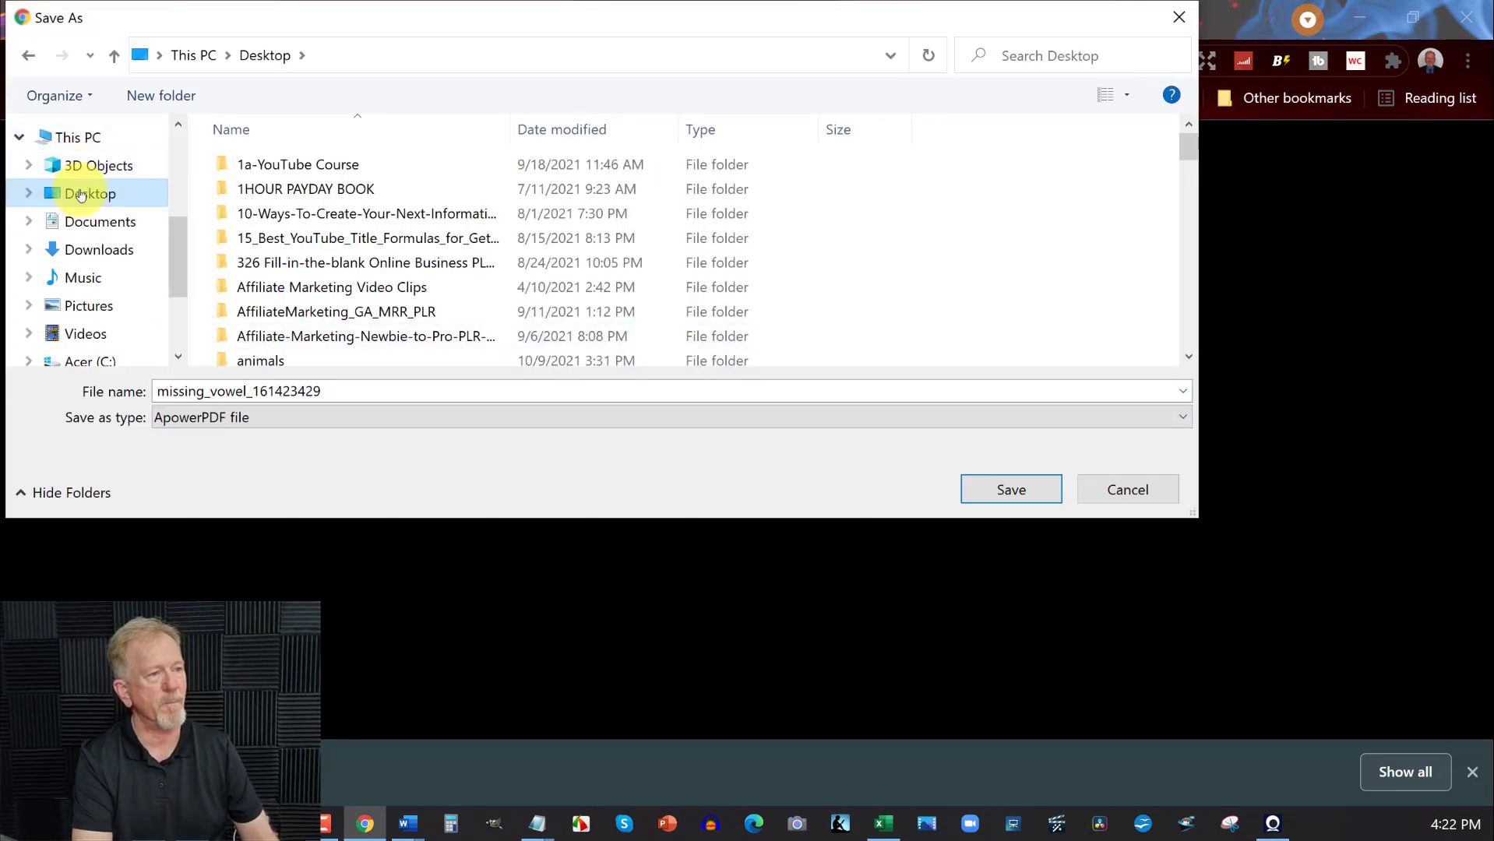
{"action": "left_click", "coordinate": [1031, 492]}
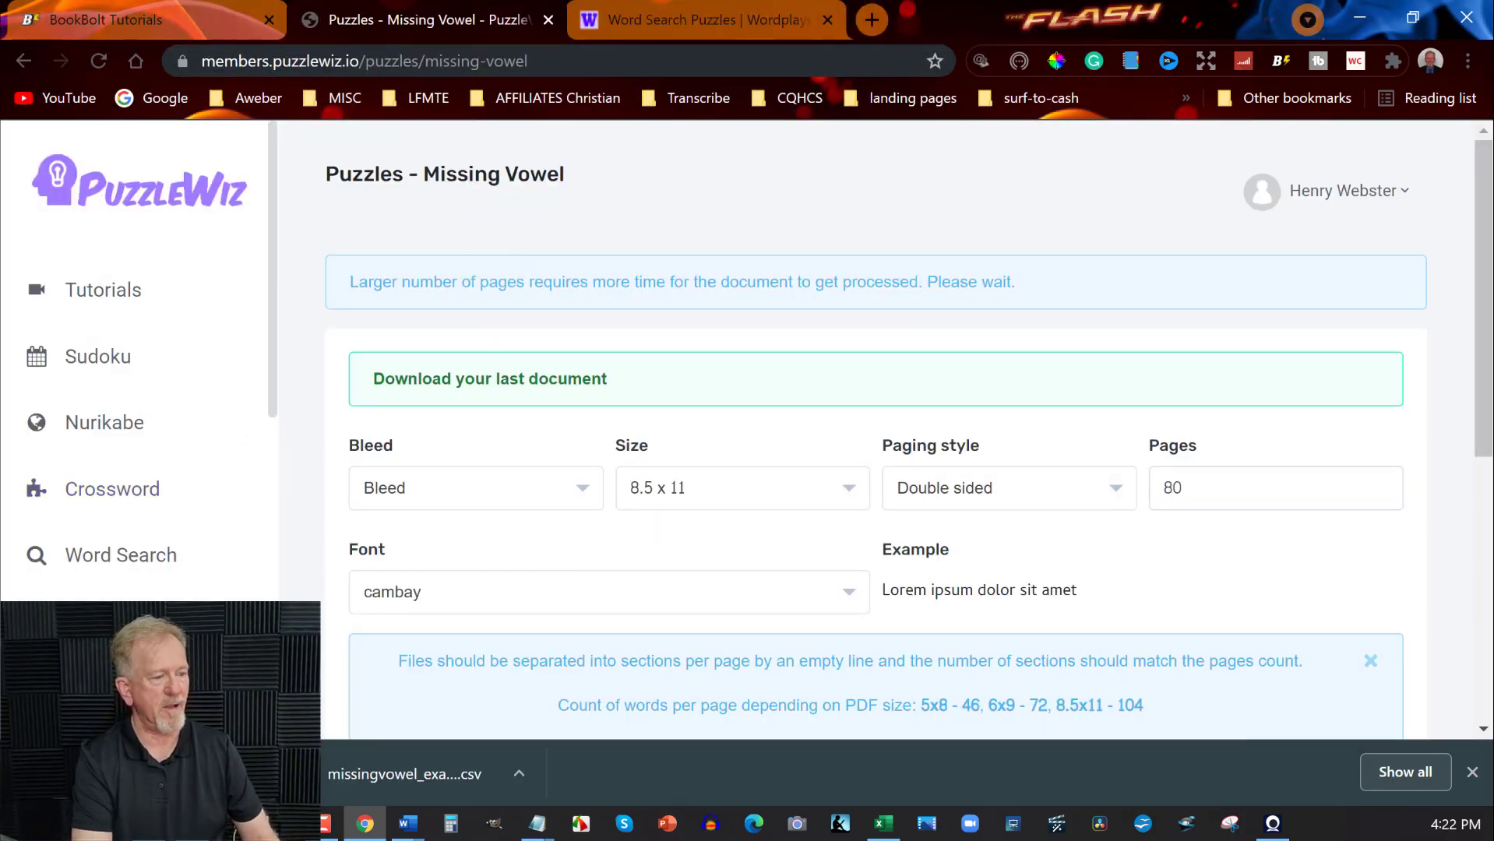
Open the downloaded missing_vowel_161423429 PDF and look through its first puzzle pages
{"action": "left_click", "coordinate": [519, 774]}
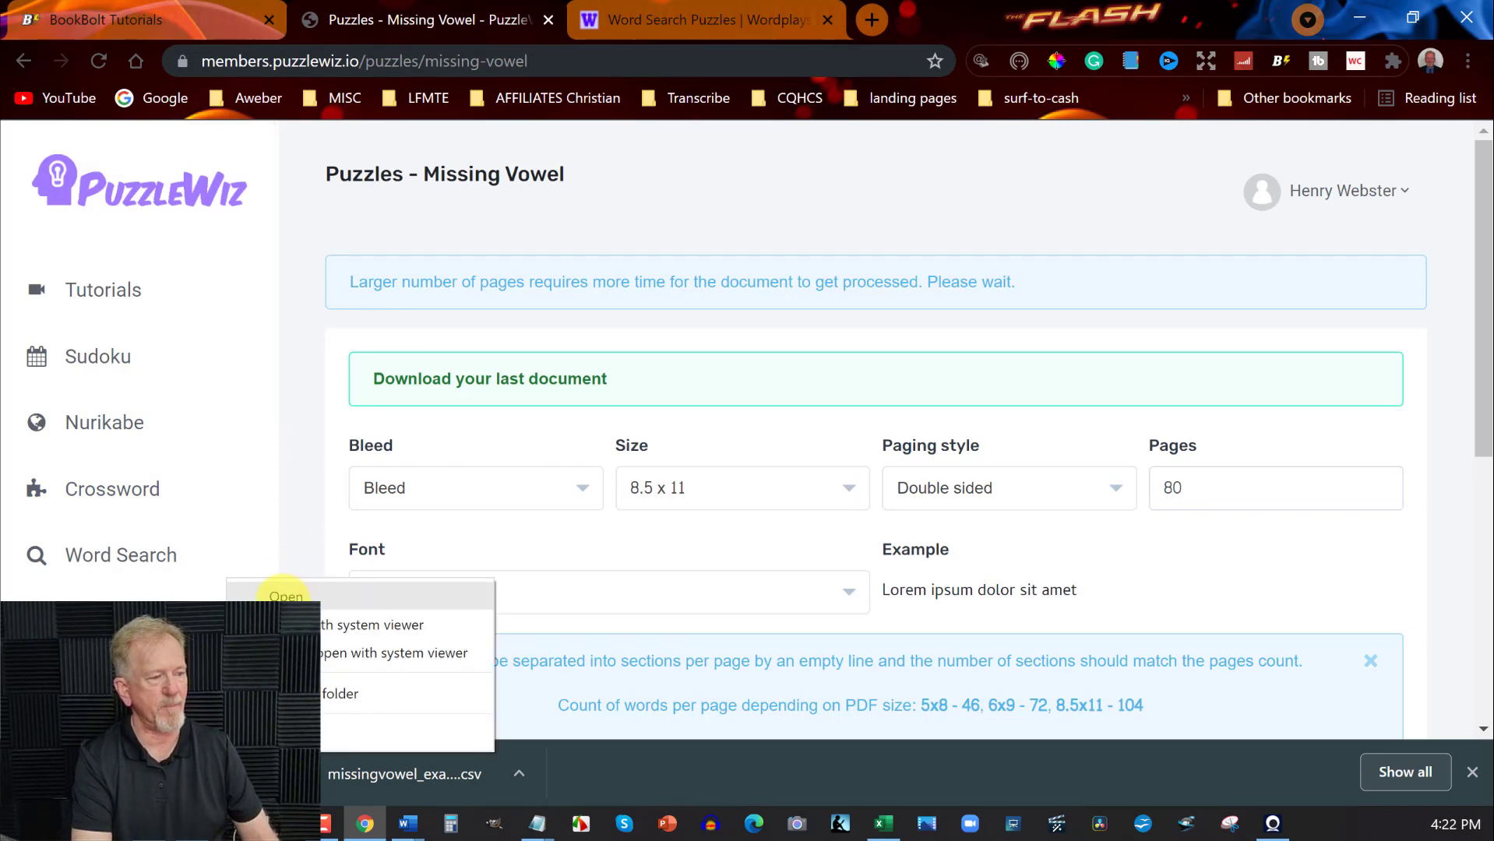
{"action": "left_click", "coordinate": [284, 596]}
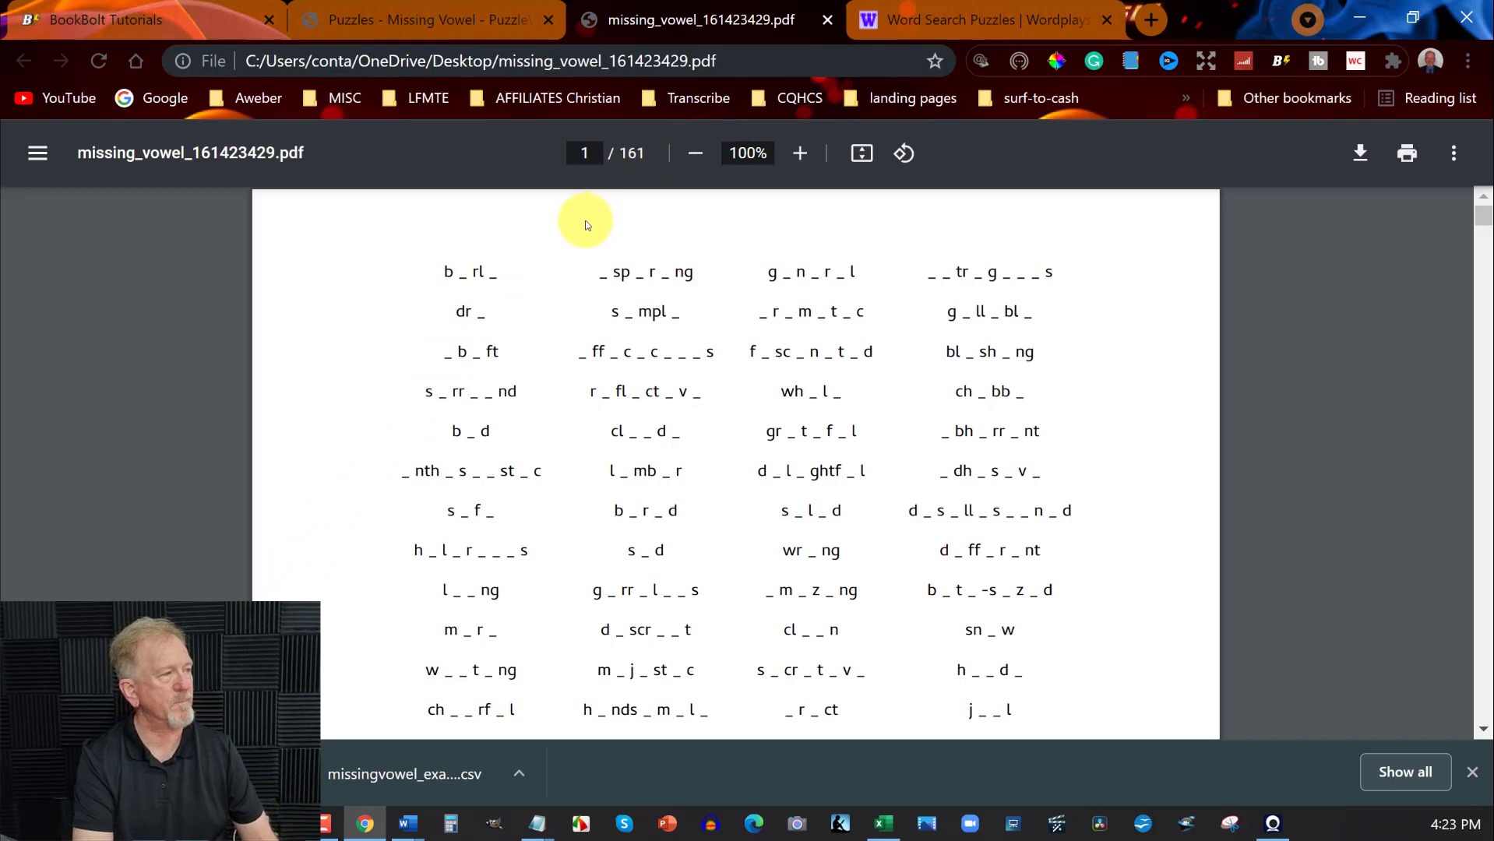
{"action": "scroll", "coordinate": [468, 275], "scroll_direction": "down", "scroll_amount": 15}
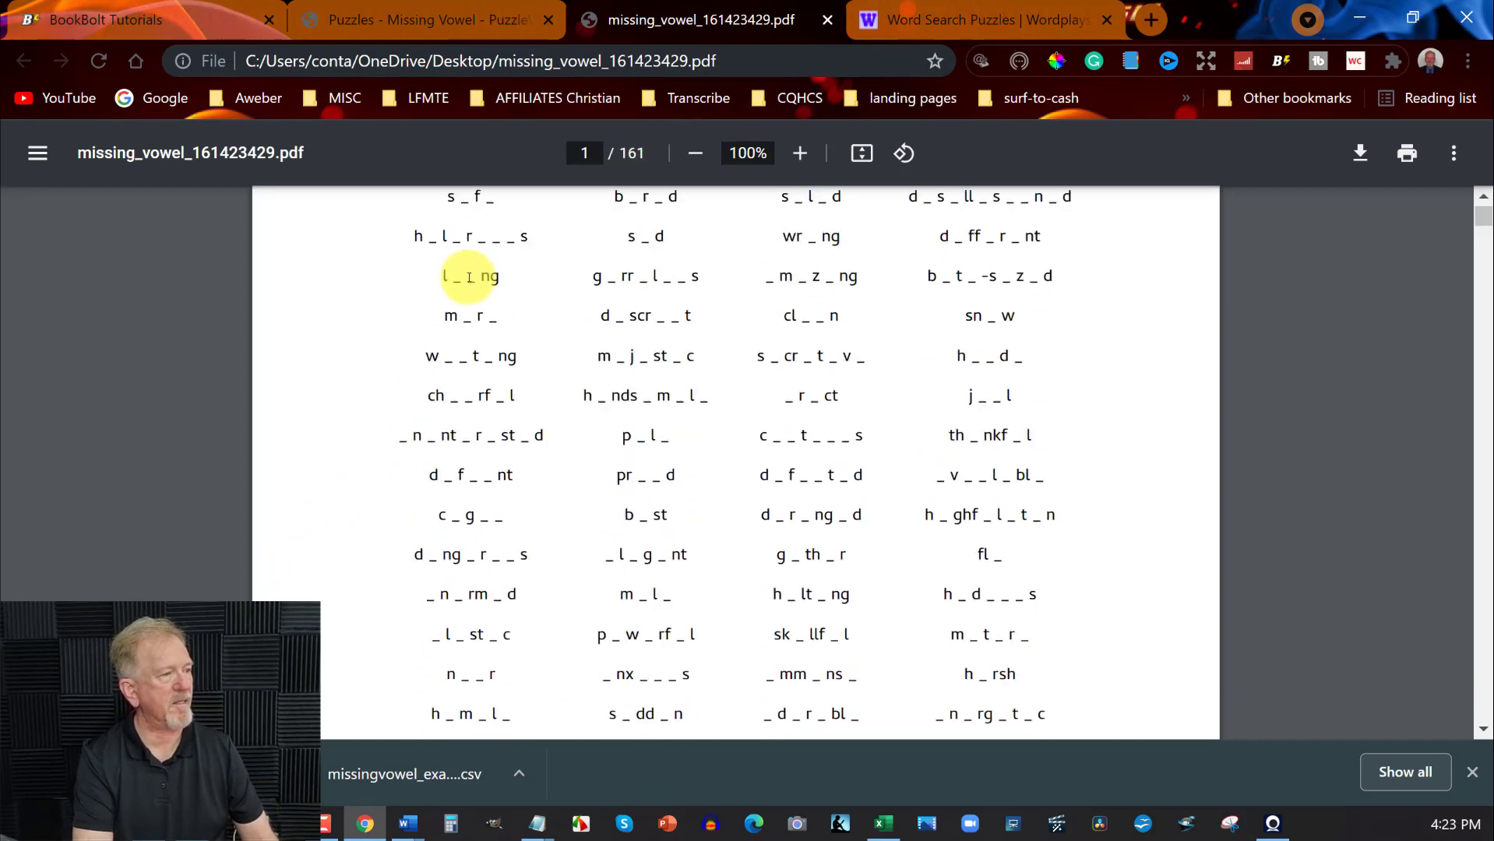
{"action": "scroll", "coordinate": [469, 275], "scroll_direction": "down", "scroll_amount": 15}
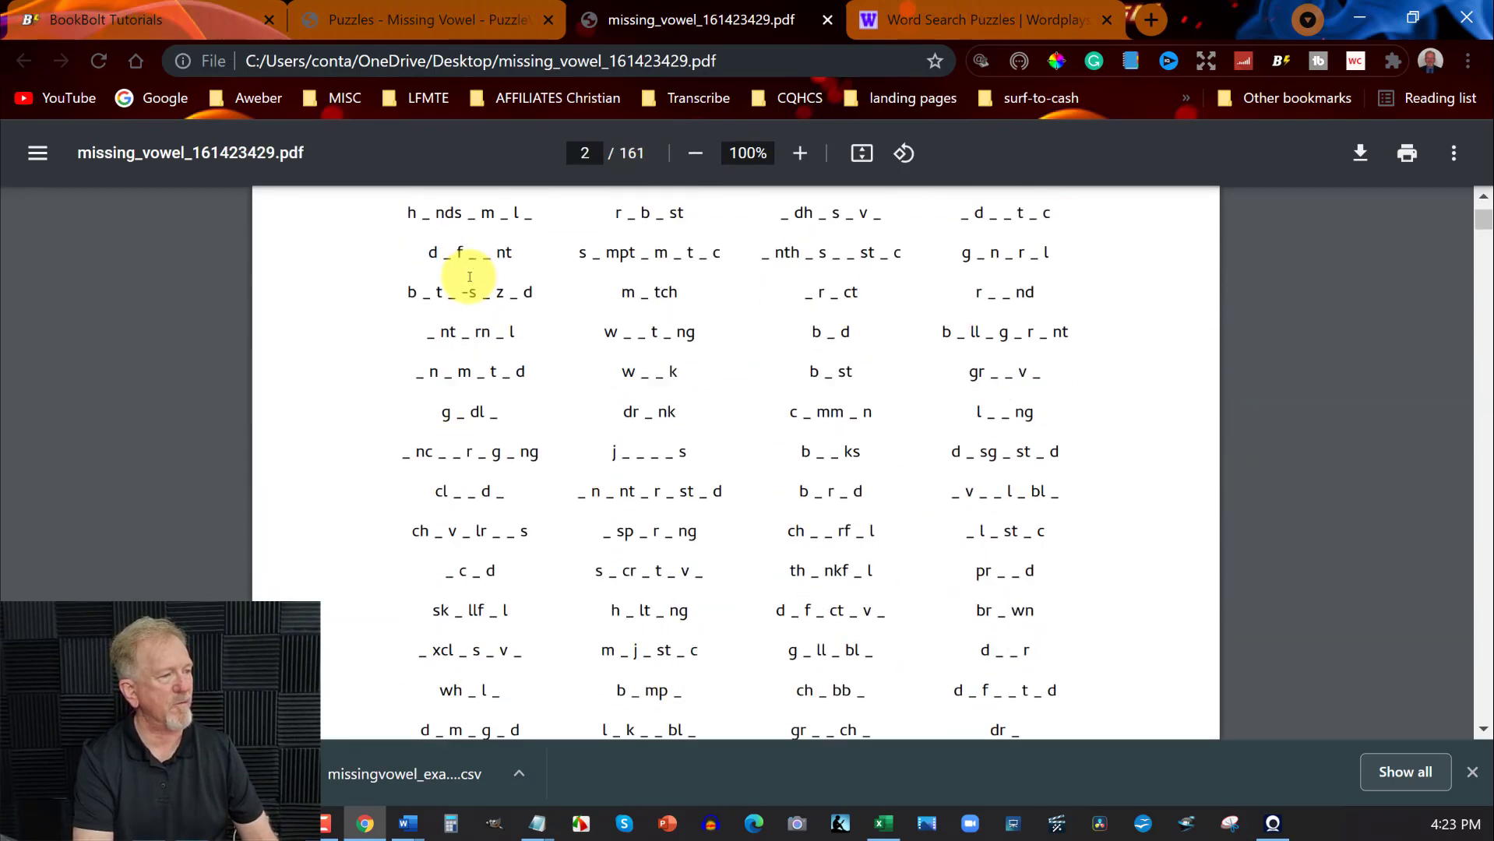
{"action": "scroll", "coordinate": [466, 275], "scroll_direction": "down", "scroll_amount": 8}
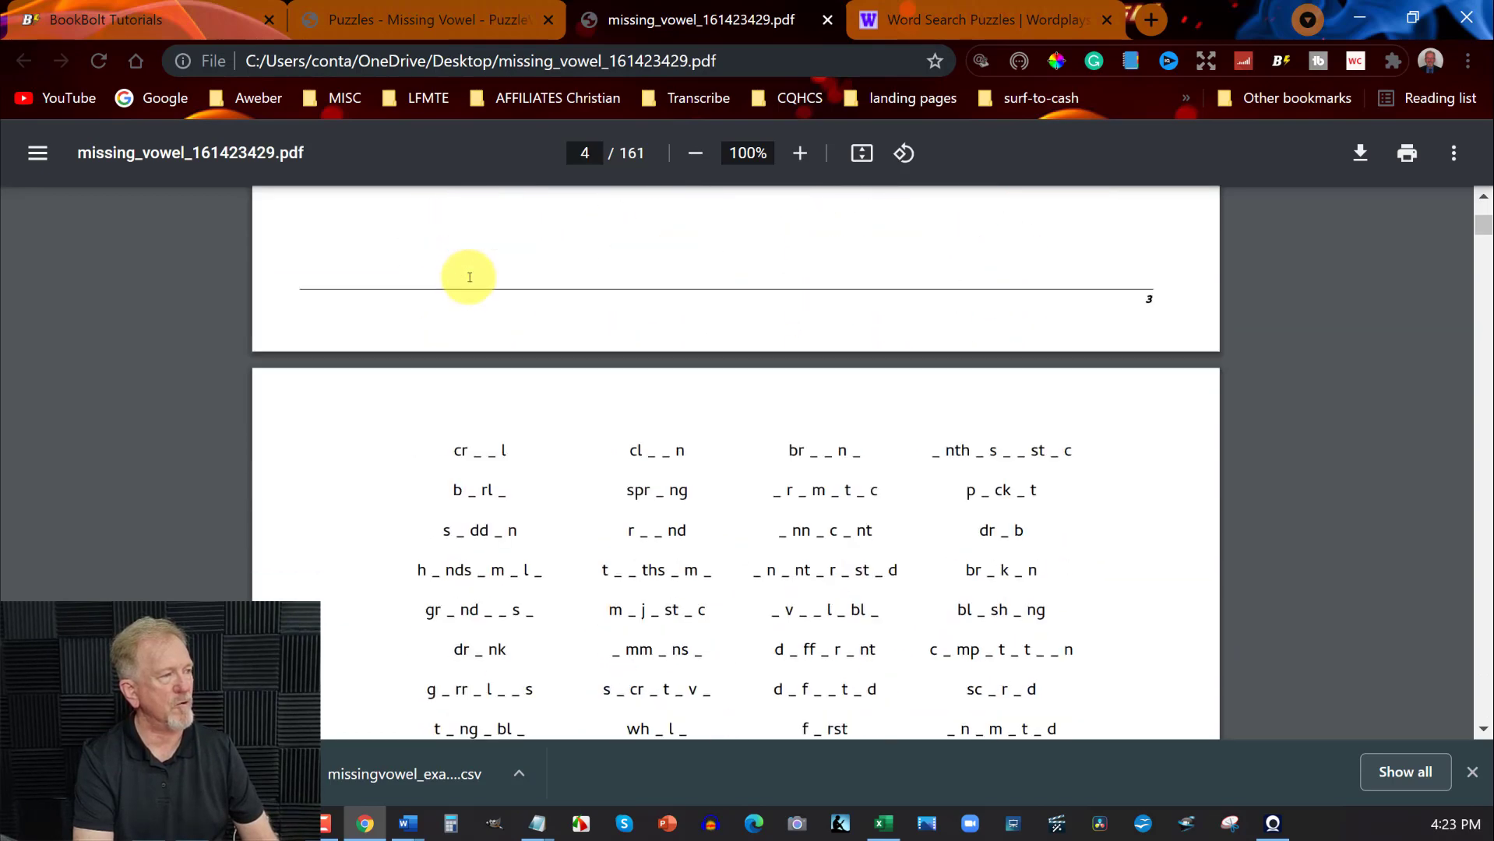
Examine the solution pages in the second half of the PDF, and return to the start to review the first five puzzle pages
{"action": "left_click_drag", "start_coordinate": [1484, 231], "coordinate": [1463, 439]}
{"action": "scroll", "coordinate": [1462, 434], "scroll_direction": "down", "scroll_amount": 4}
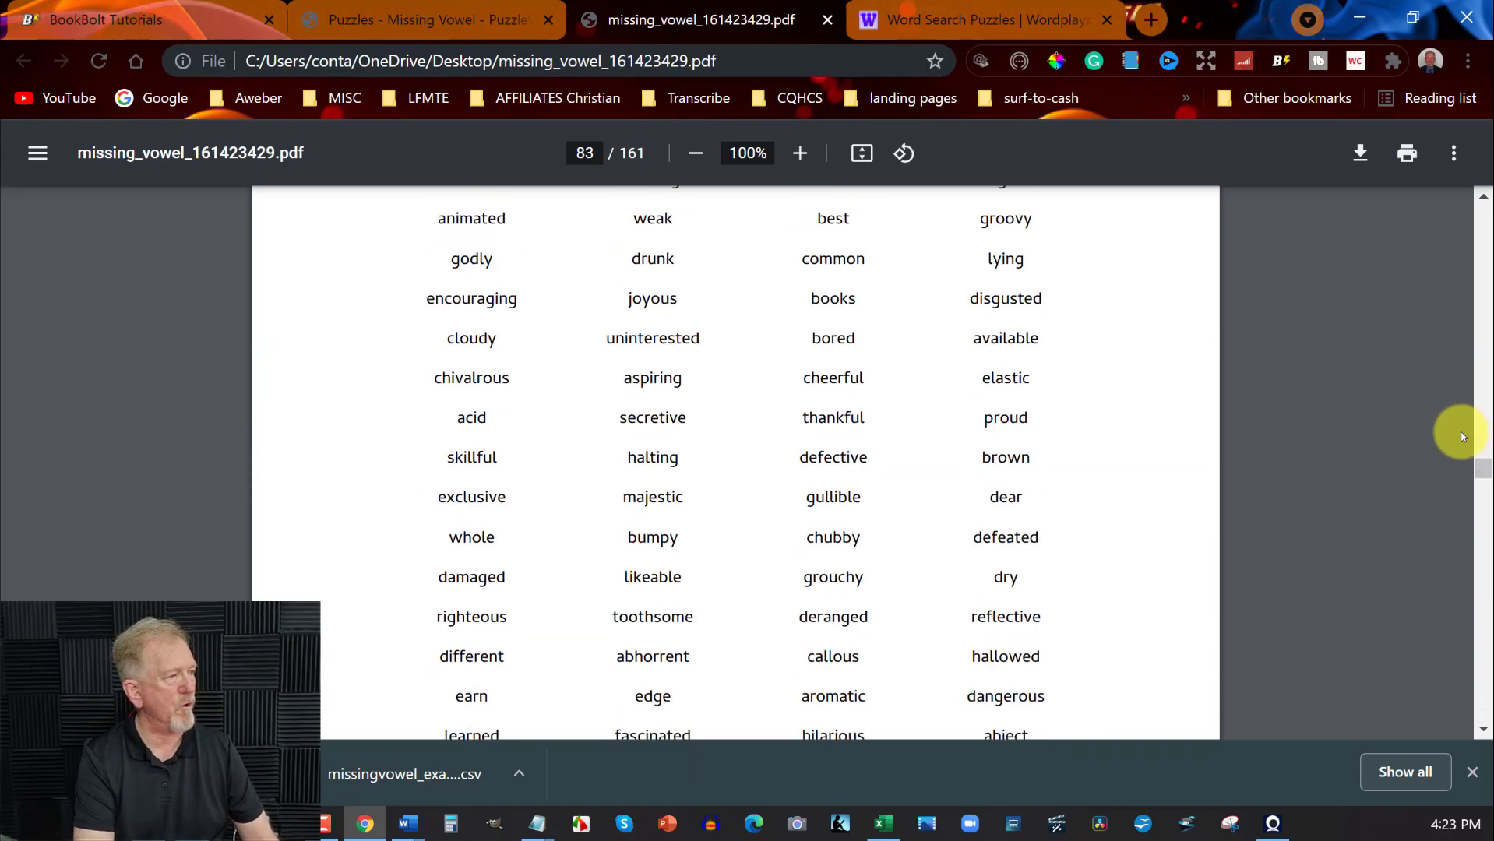
{"action": "scroll", "coordinate": [1461, 432], "scroll_direction": "up", "scroll_amount": 6}
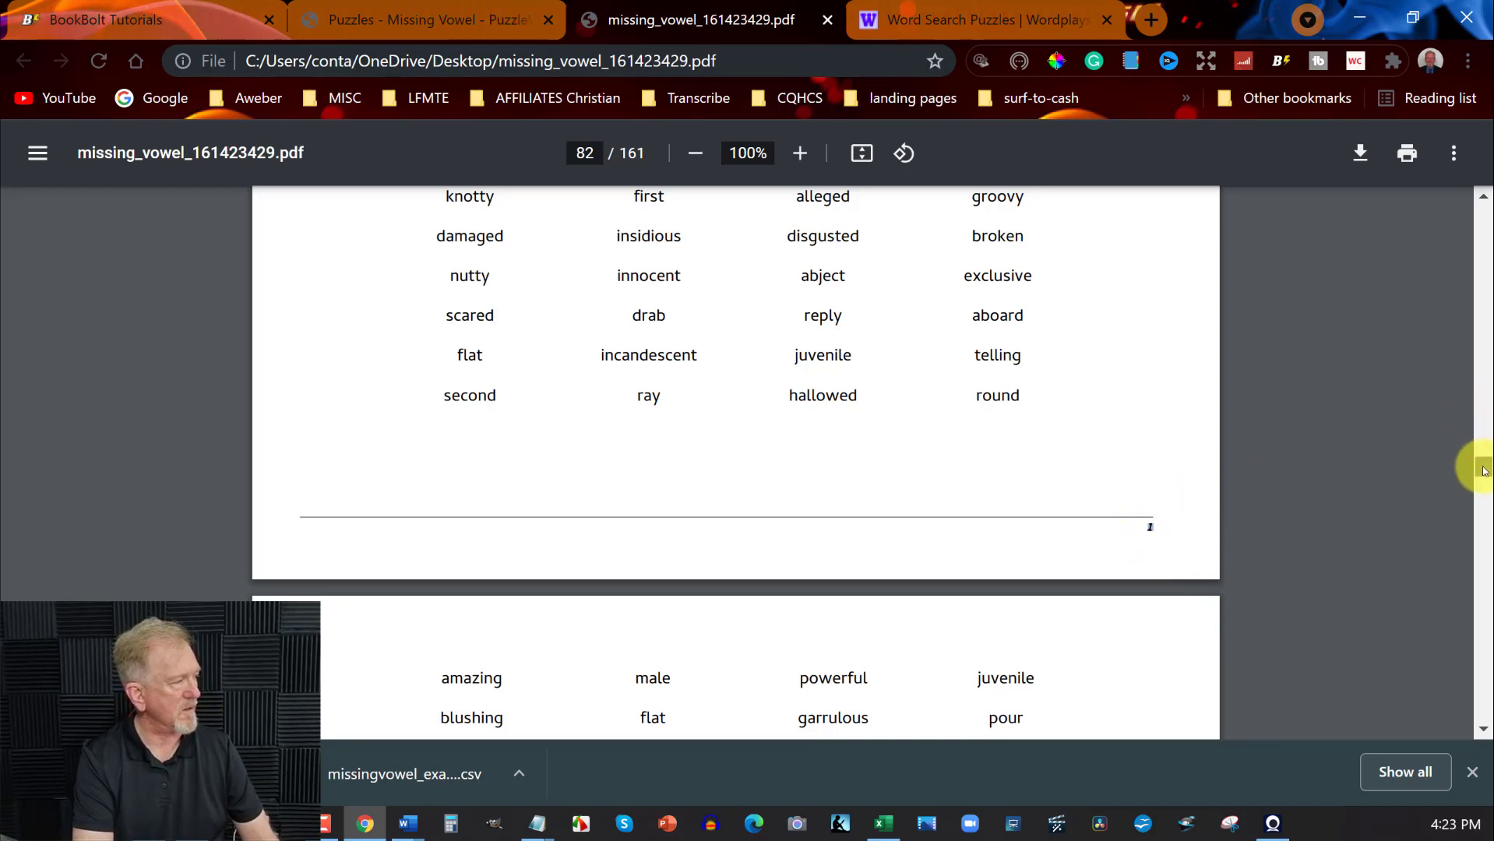
{"action": "left_click_drag", "start_coordinate": [1484, 470], "coordinate": [1482, 623]}
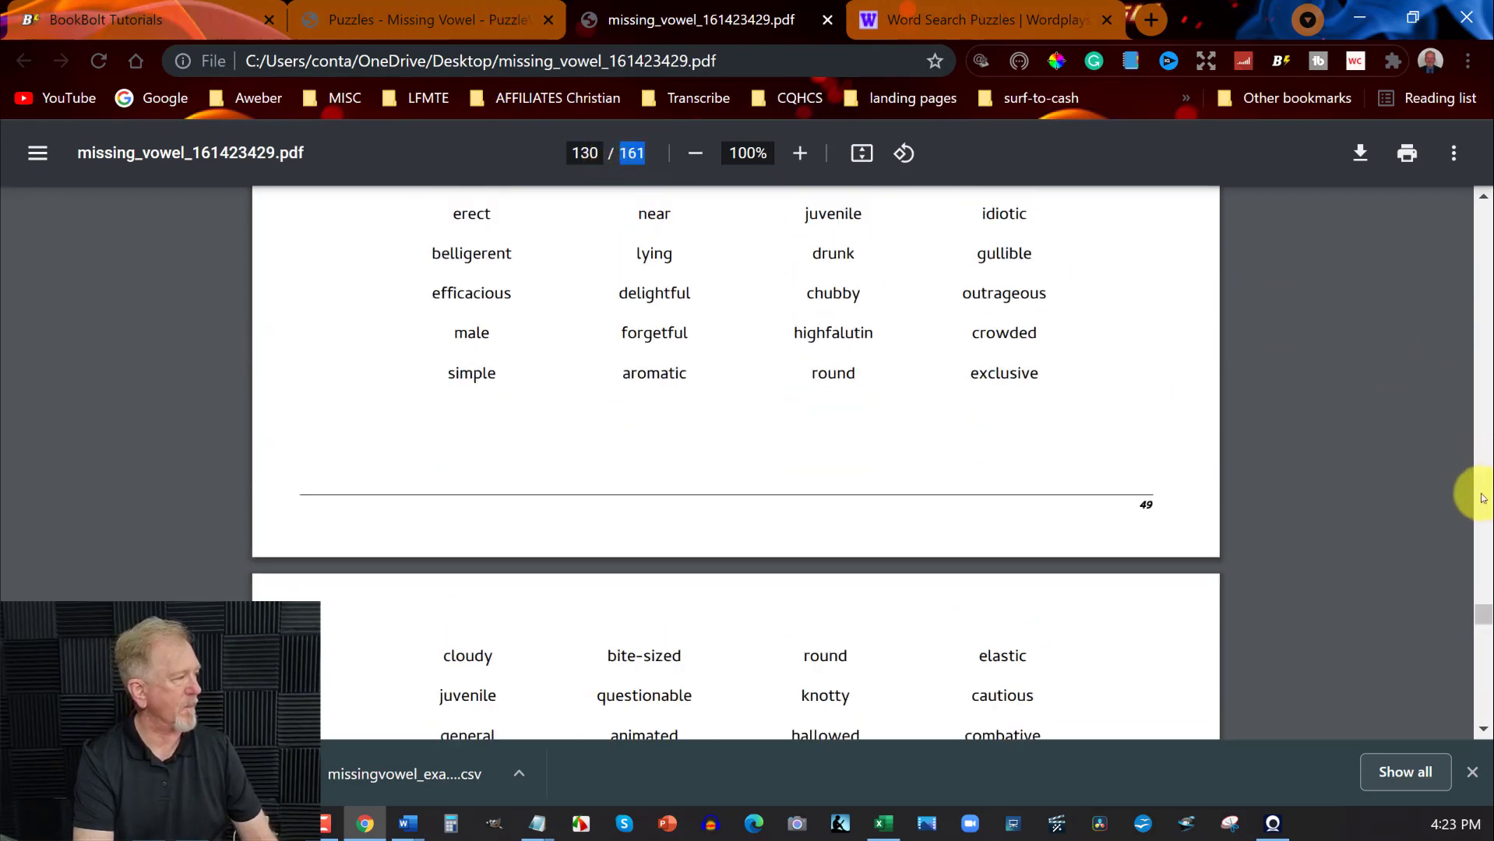
{"action": "left_click_drag", "start_coordinate": [1482, 612], "coordinate": [1488, 207]}
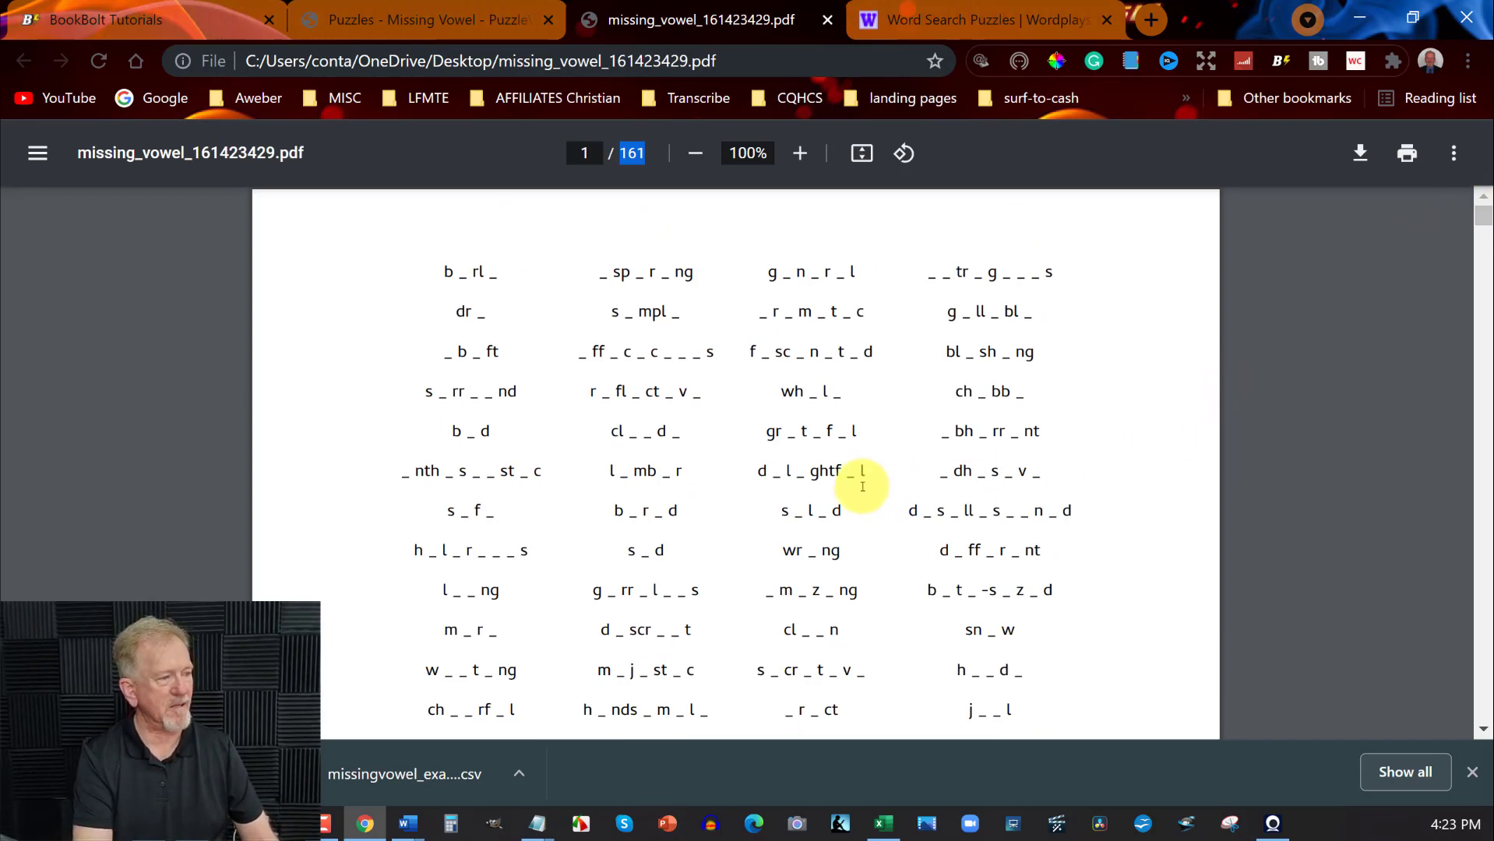
{"action": "scroll", "coordinate": [546, 555], "scroll_direction": "down", "scroll_amount": 15}
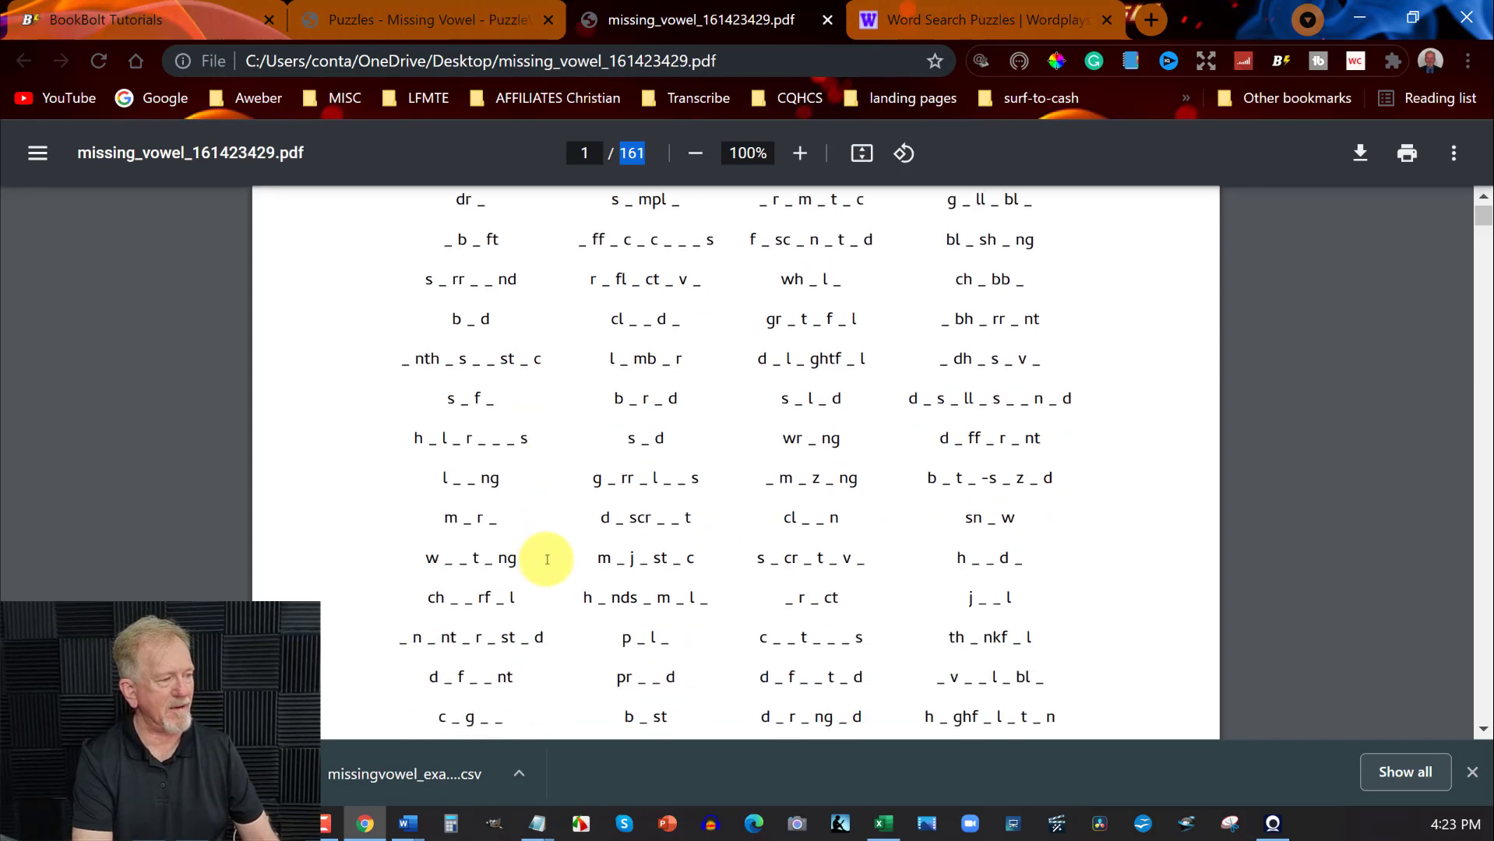
{"action": "scroll", "coordinate": [555, 547], "scroll_direction": "down", "scroll_amount": 20}
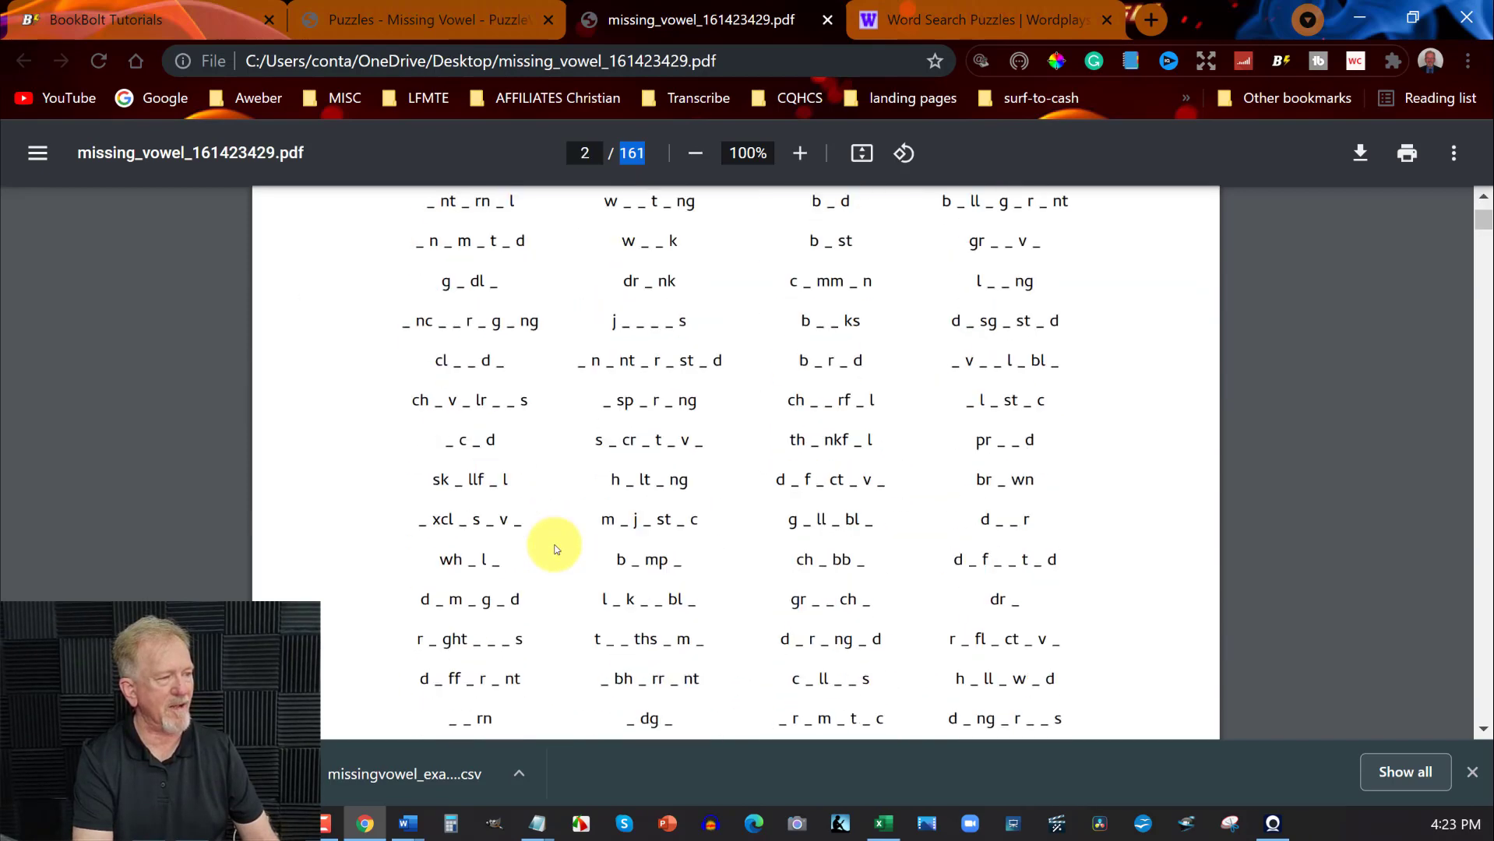
{"action": "scroll", "coordinate": [554, 548], "scroll_direction": "down", "scroll_amount": 20}
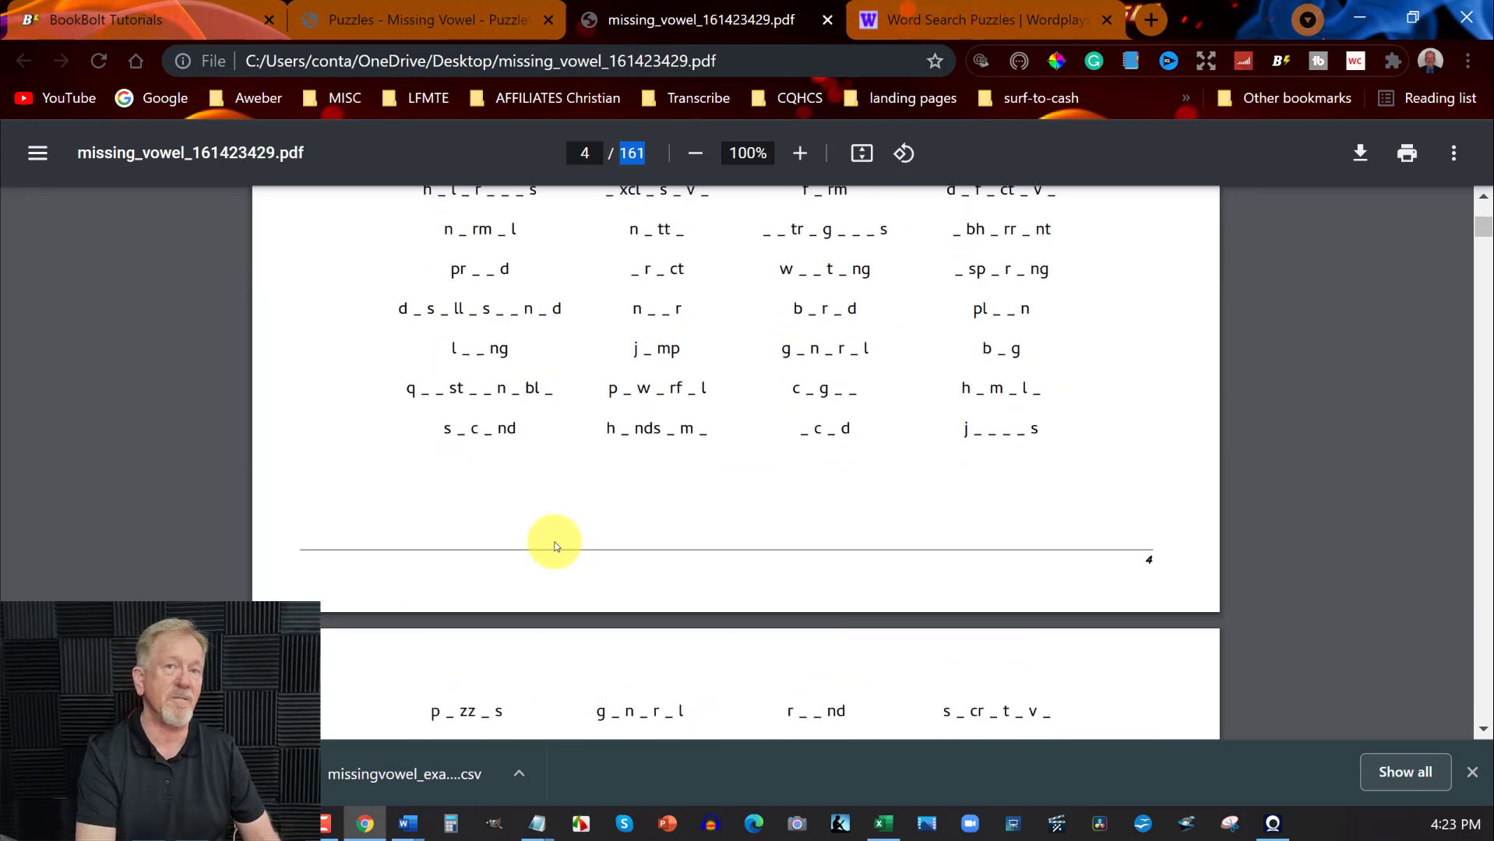
{"action": "scroll", "coordinate": [555, 545], "scroll_direction": "down", "scroll_amount": 6}
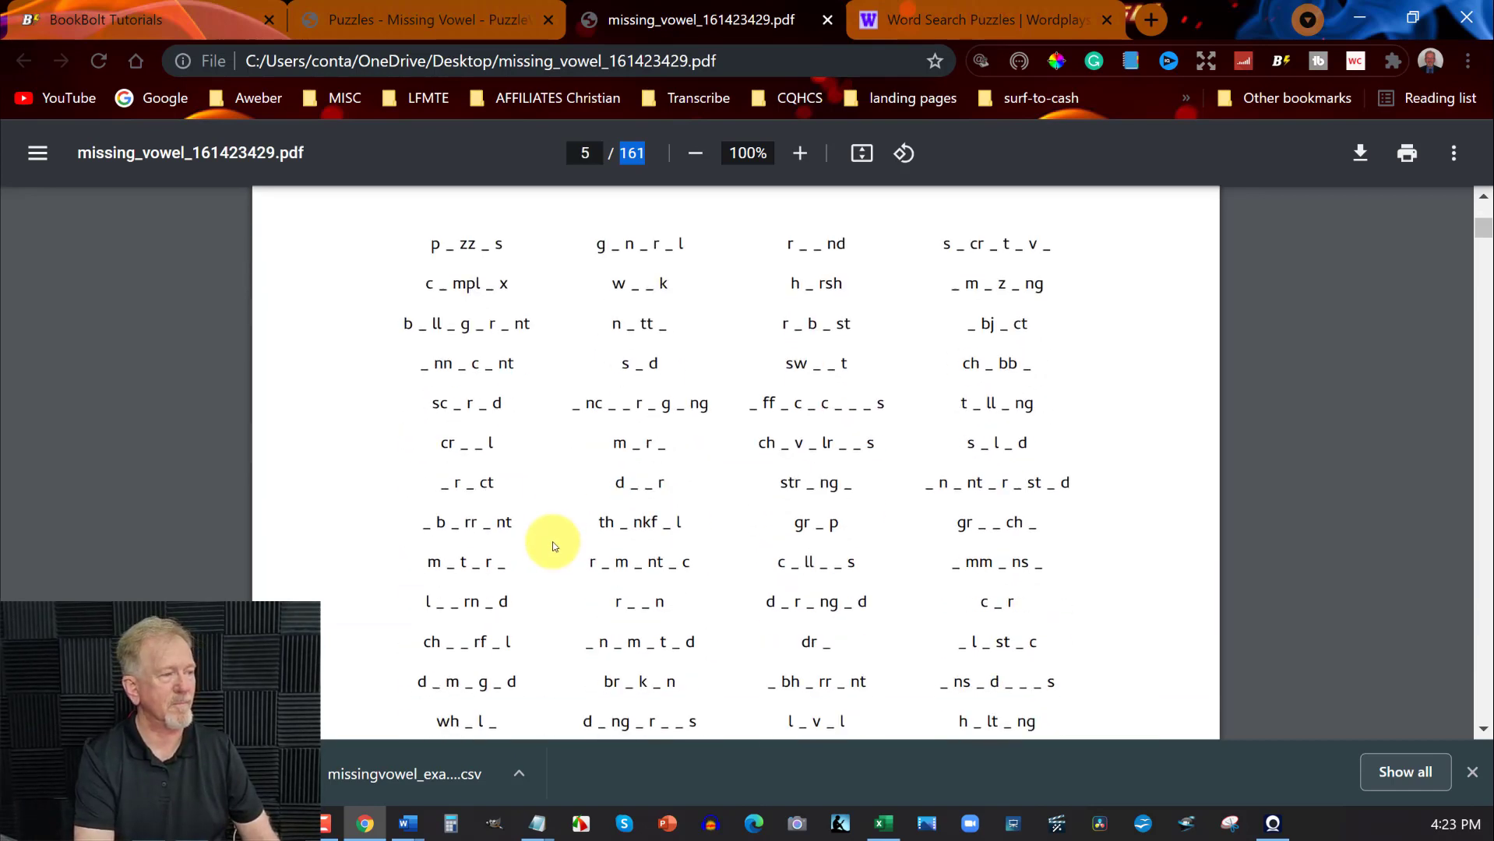